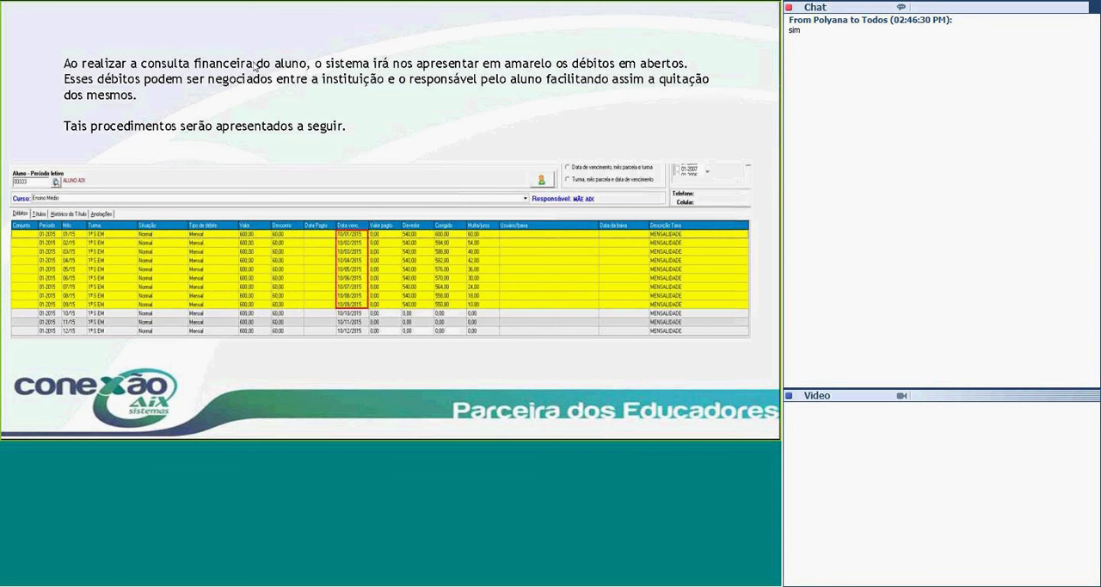
Switch to GIZ Recebimentos and consult the student's debts for period 01-2015 using the student's code.
key(alt+Tab)
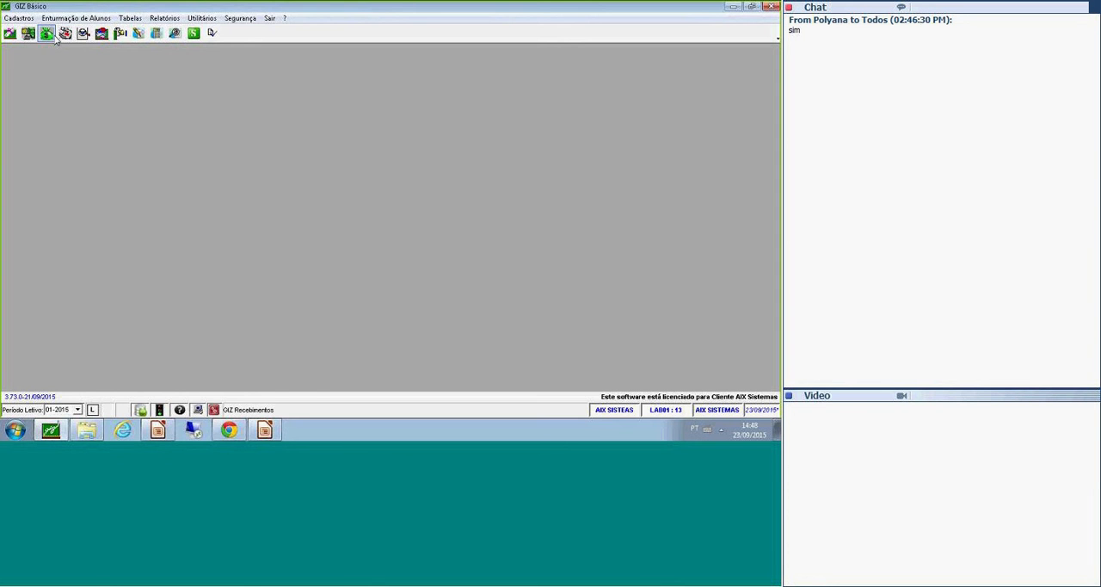
click(24, 18)
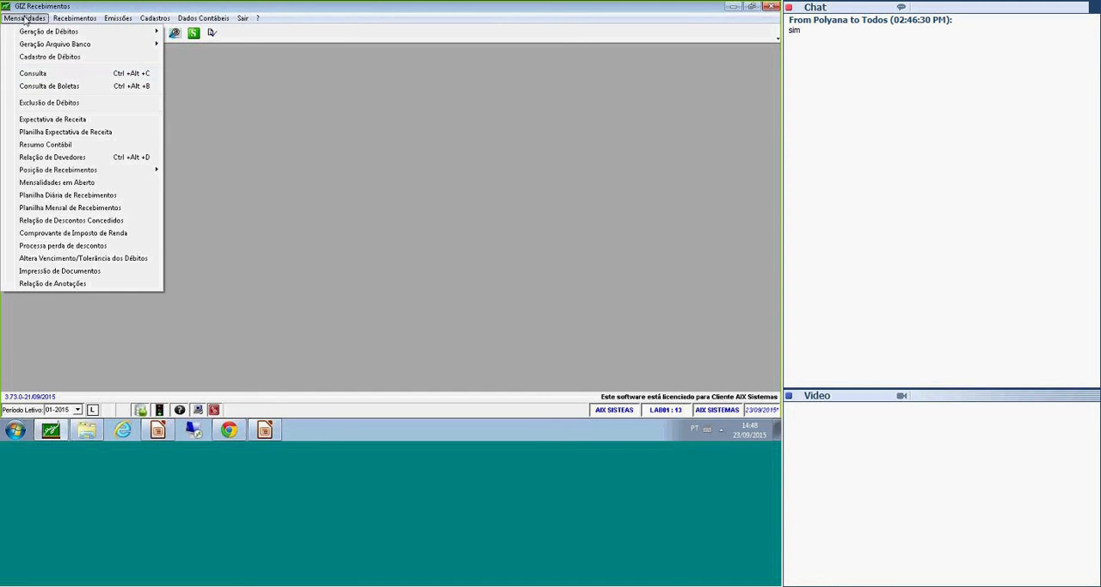
click(68, 74)
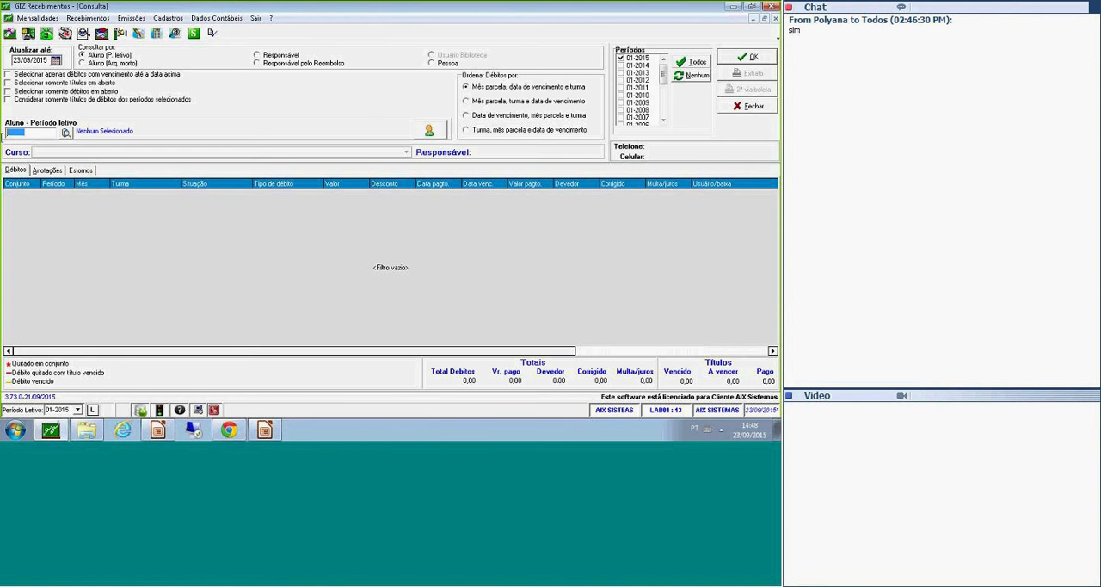
text(03333)
key(Return)
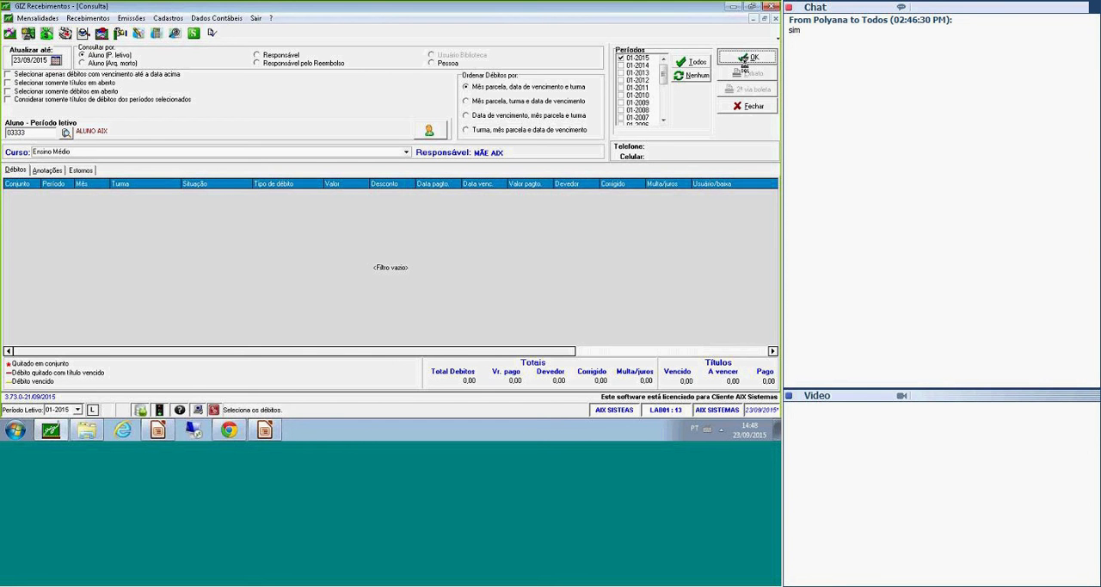
click(737, 58)
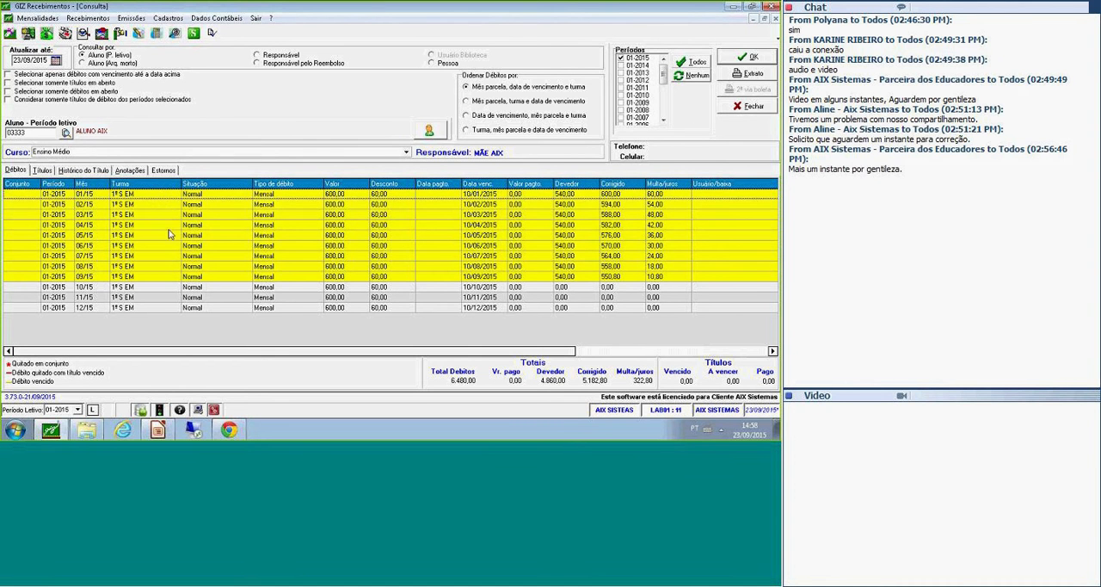
Review the student's overdue monthly debts in the query results and close the consultation form.
click(165, 276)
click(137, 268)
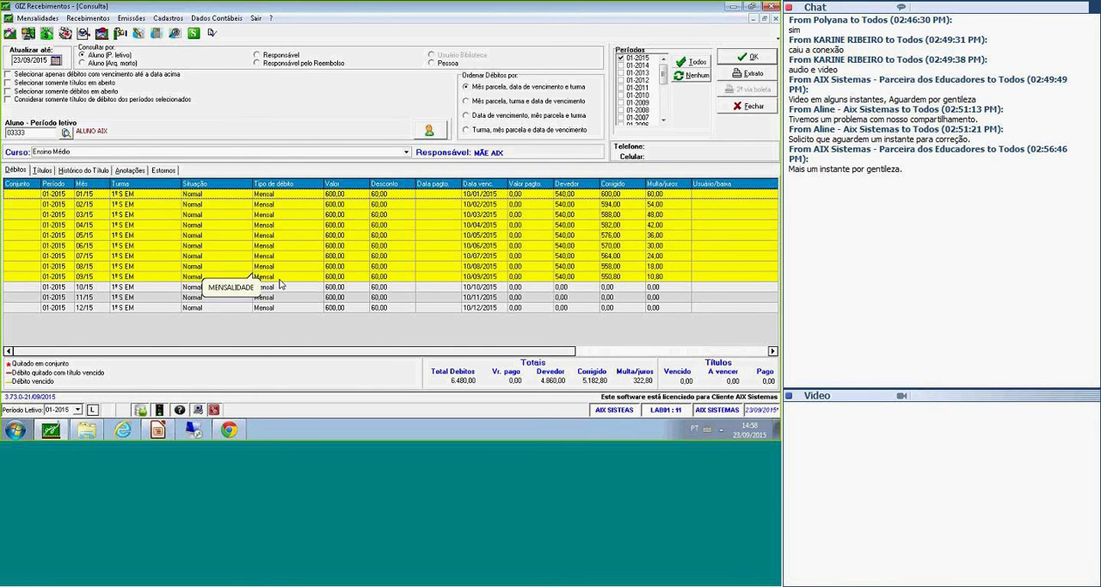
click(749, 111)
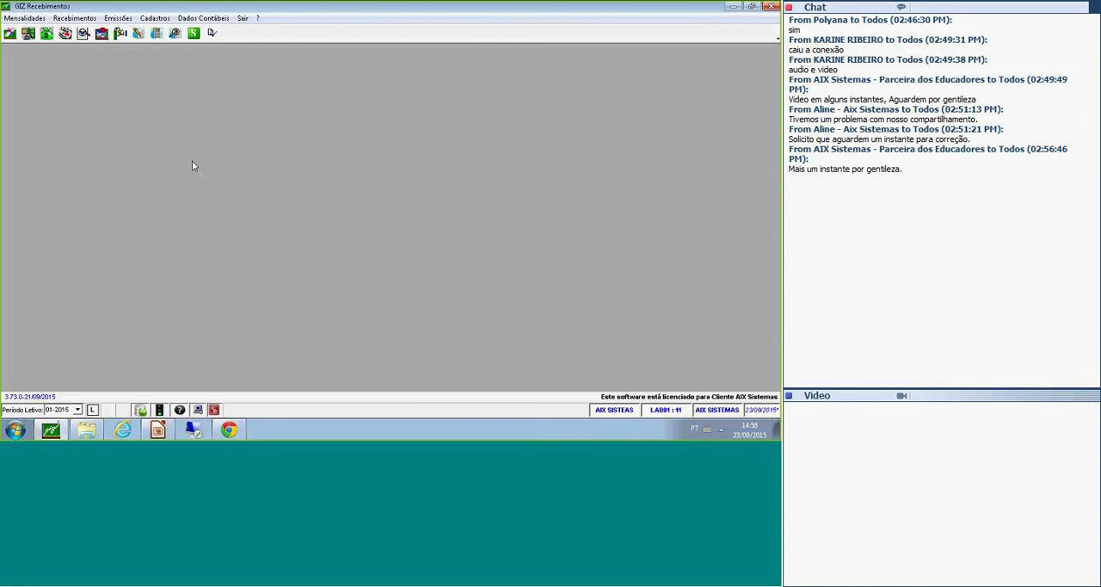
Open the multiple settlement form (Baixa Múltipla) and list the student's debts by entering the student's code.
click(118, 19)
mouse_move(75, 18)
mouse_move(103, 34)
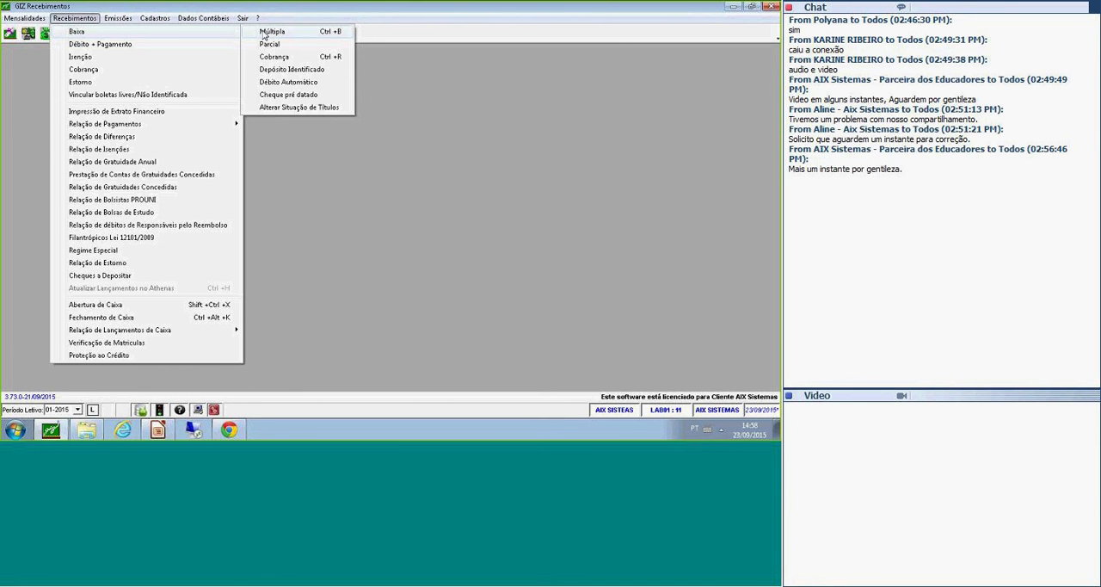
click(321, 34)
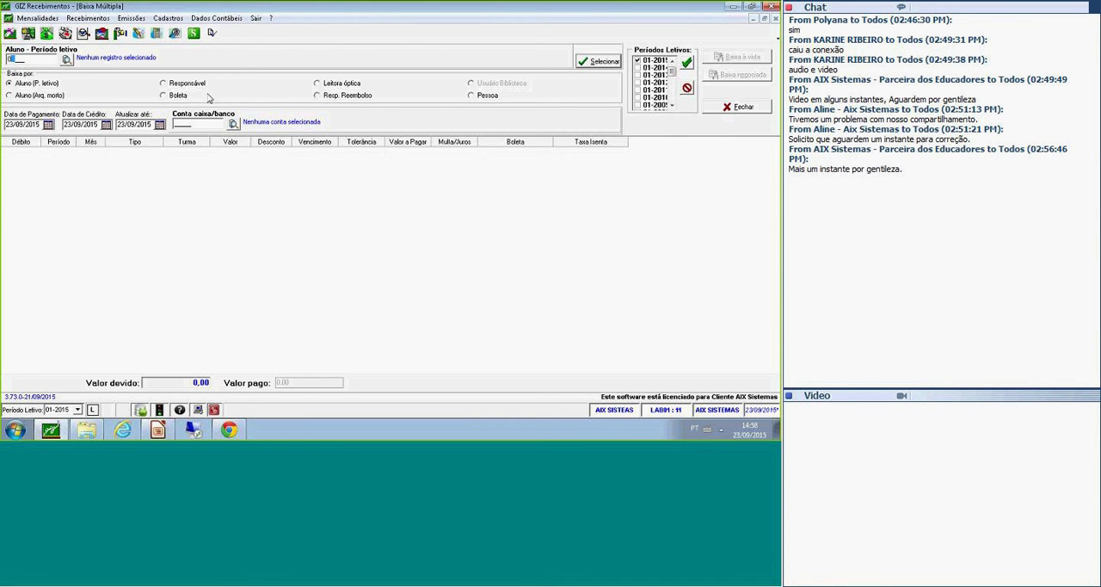
text(03333)
key(Tab)
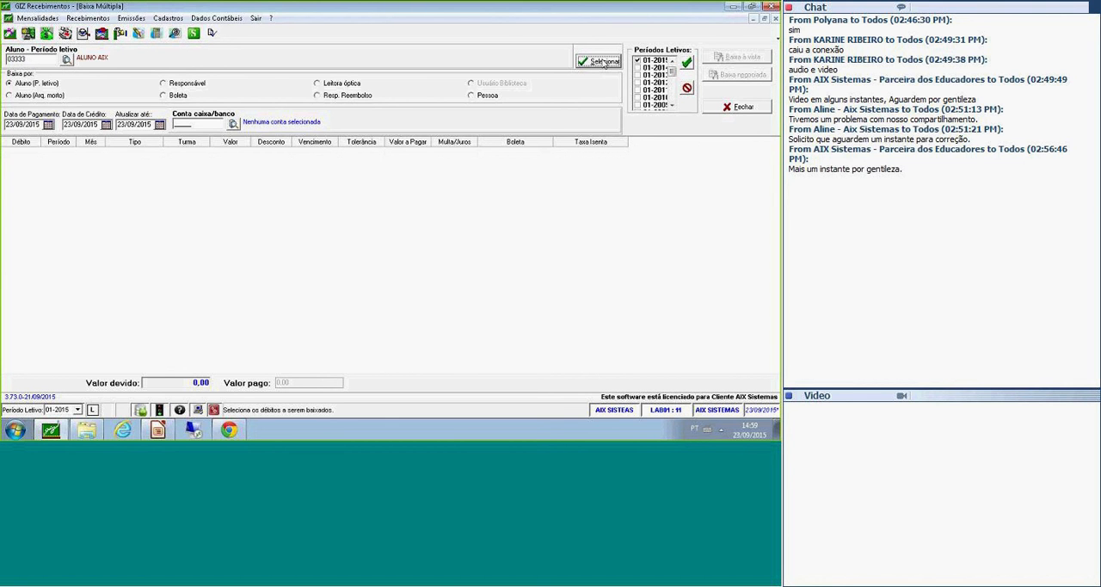
click(605, 63)
click(157, 163)
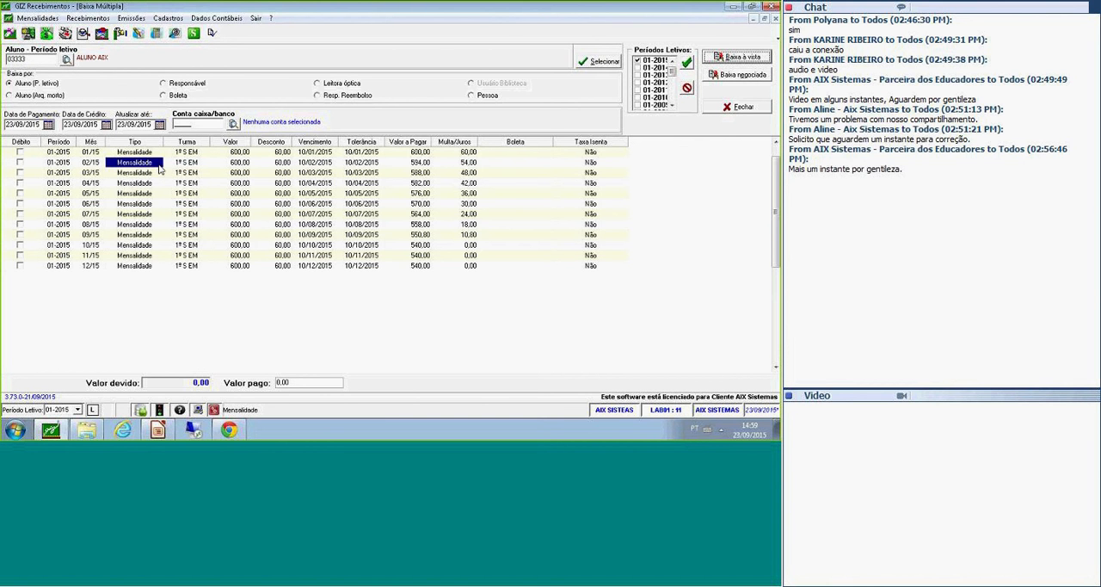
click(136, 255)
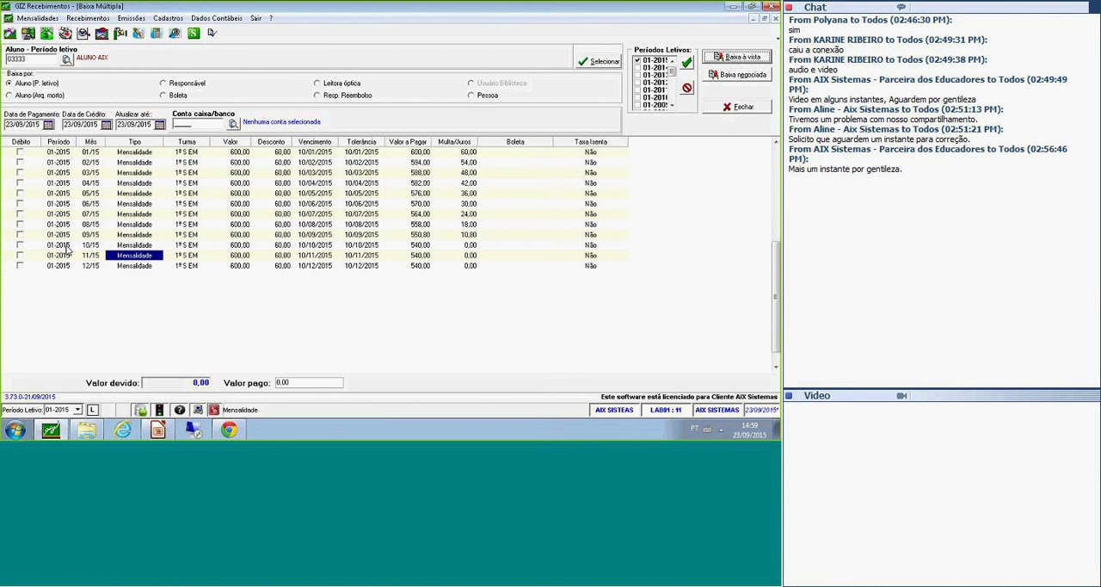
Mark the tuition debts of months 01/15 through 05/15 for settlement, leaving 06/15 unmarked.
click(19, 203)
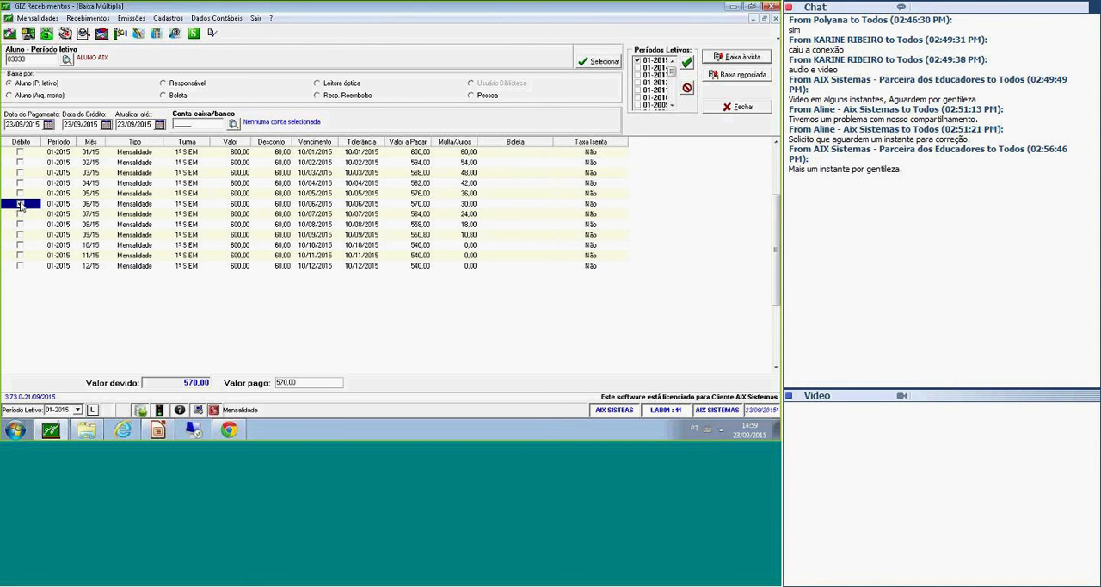
click(19, 193)
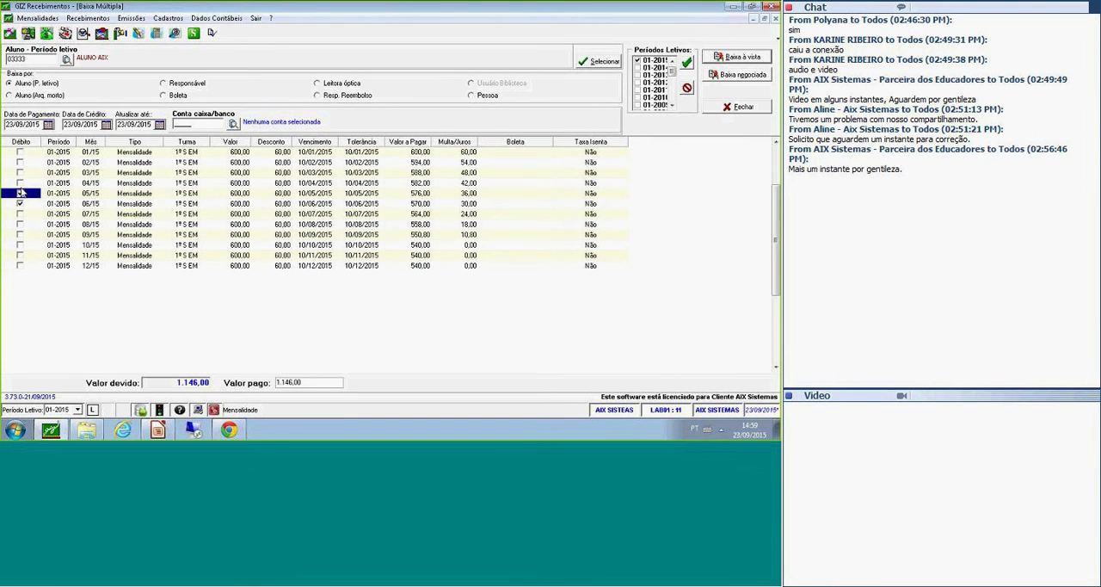
click(20, 182)
click(19, 172)
click(20, 162)
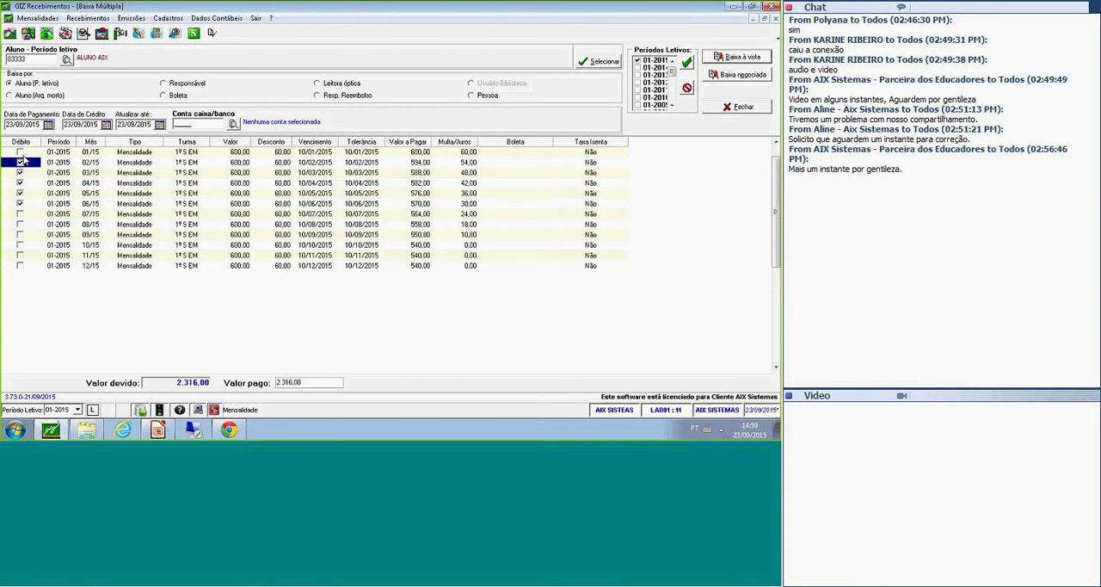
click(20, 151)
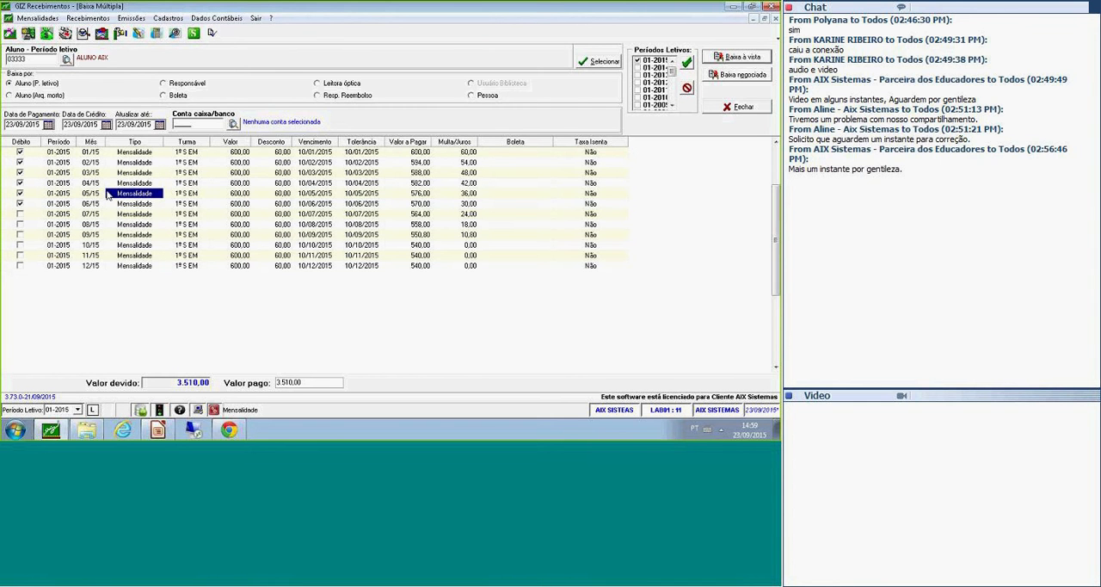
click(22, 204)
click(20, 204)
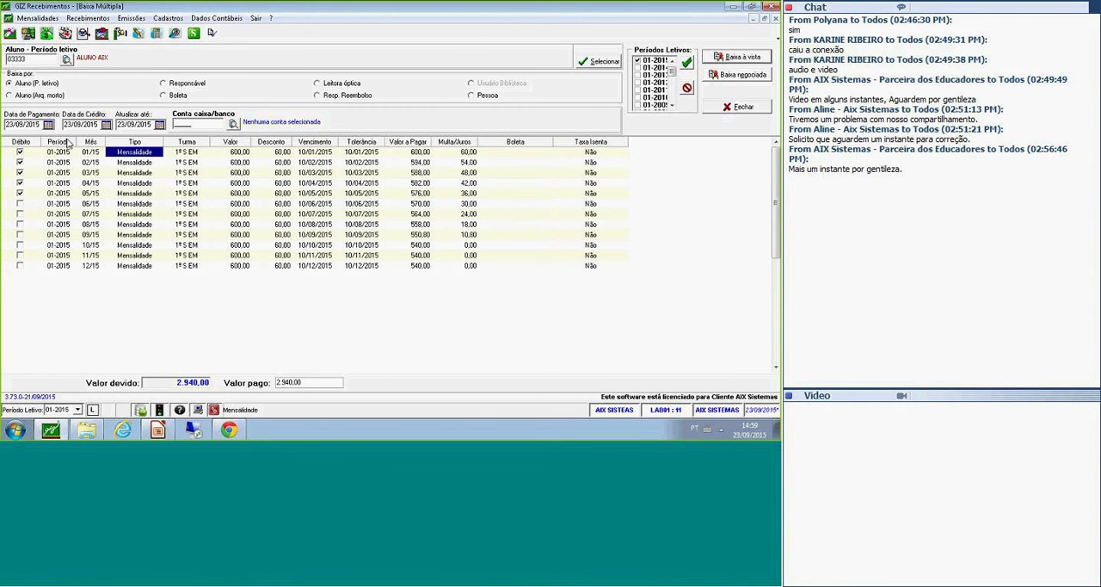
click(189, 184)
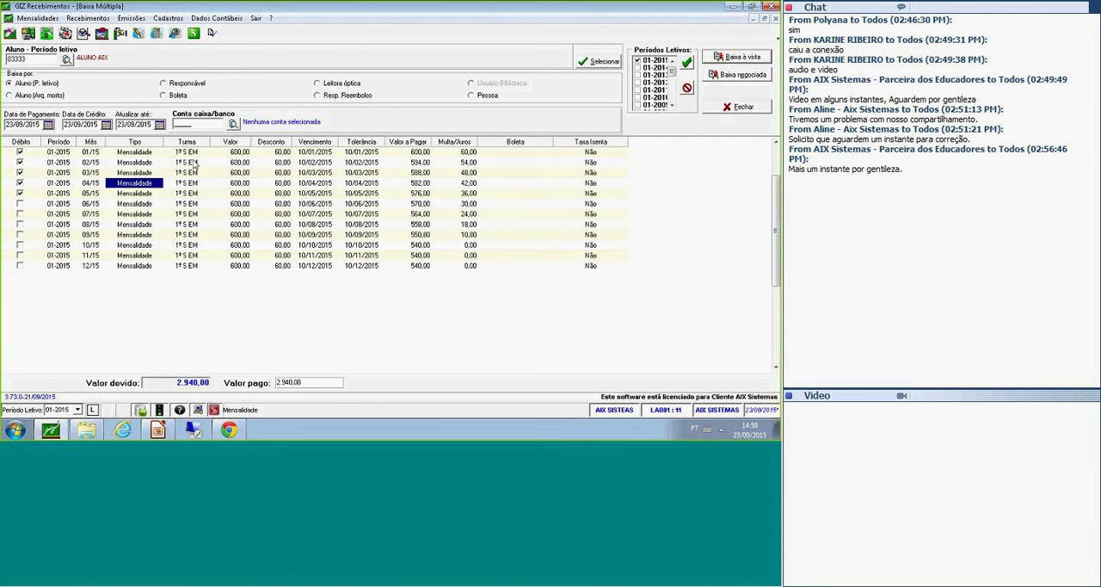
Set the cash/bank account for the settlement to account 1, CAIXA.
click(195, 124)
text(1)
key(Return)
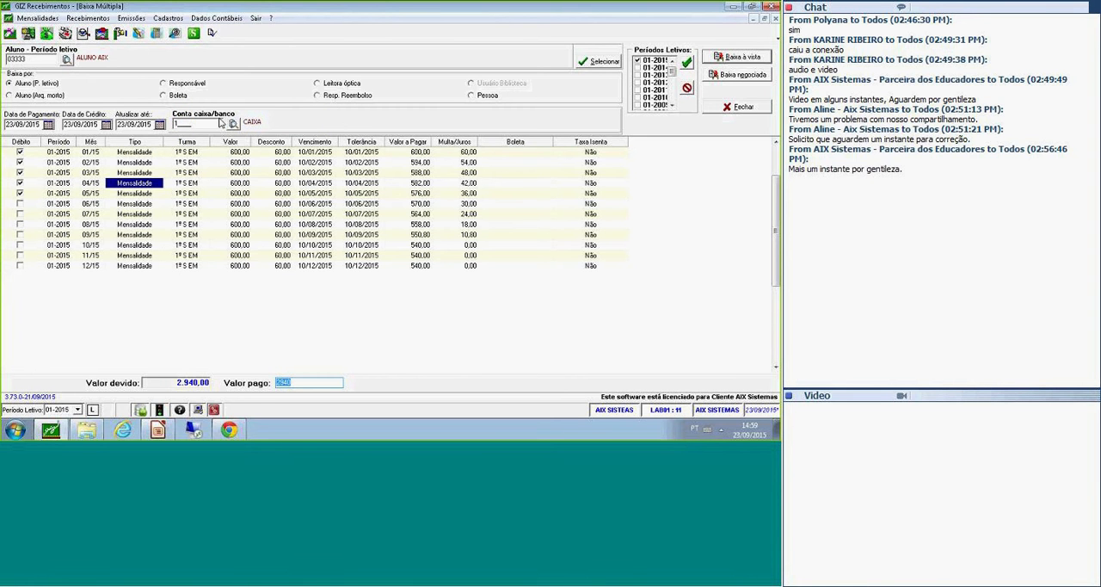
click(110, 153)
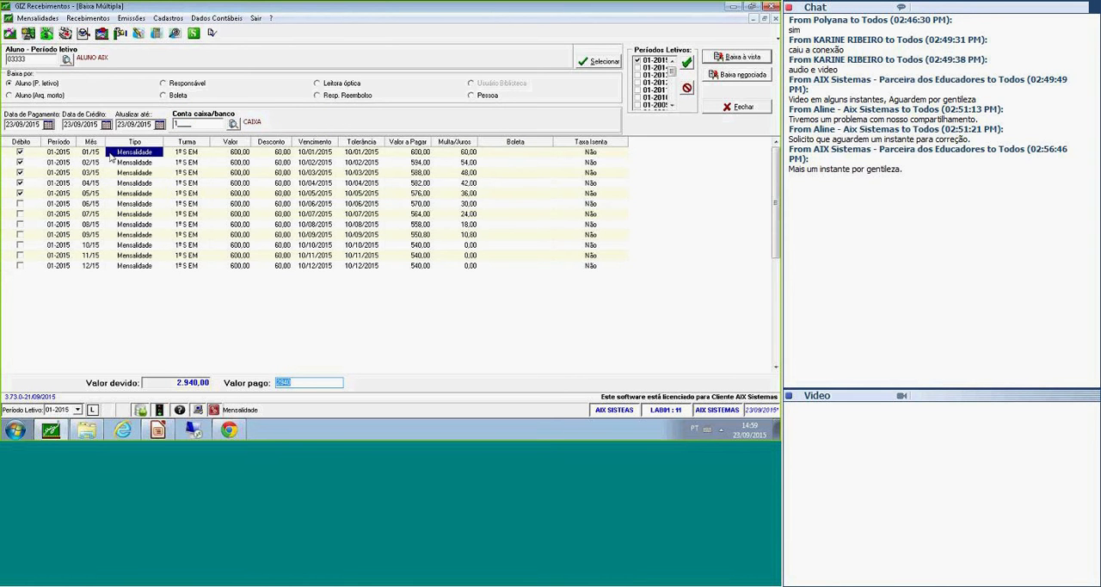
click(105, 194)
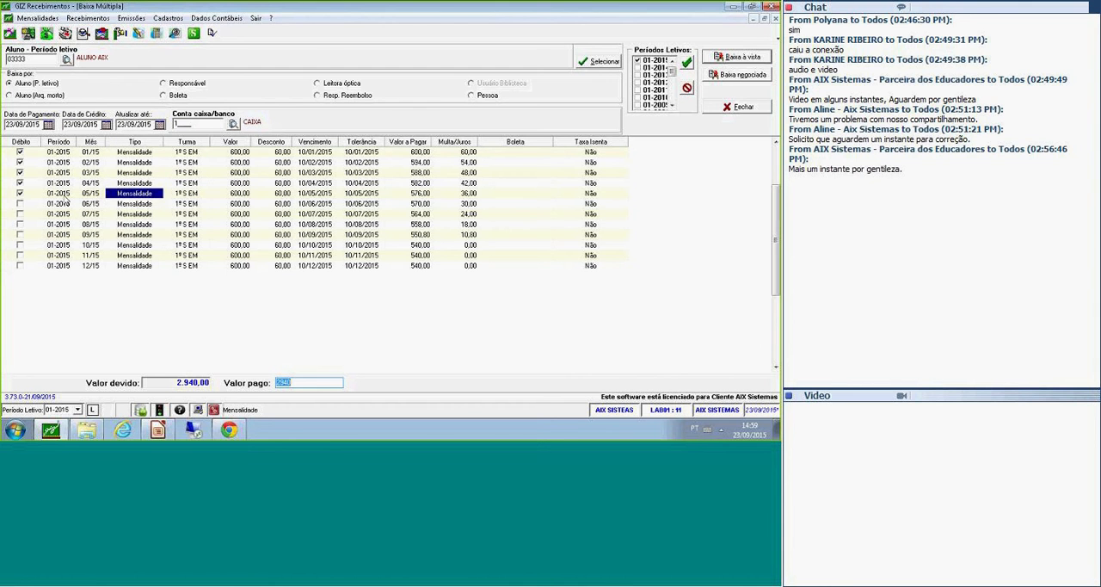
click(90, 194)
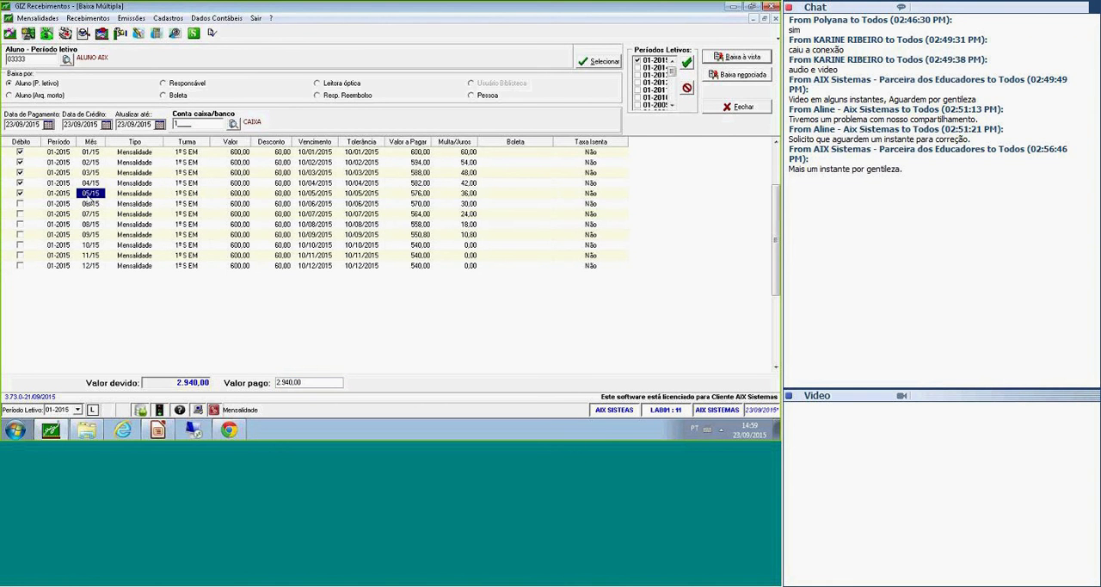
click(129, 197)
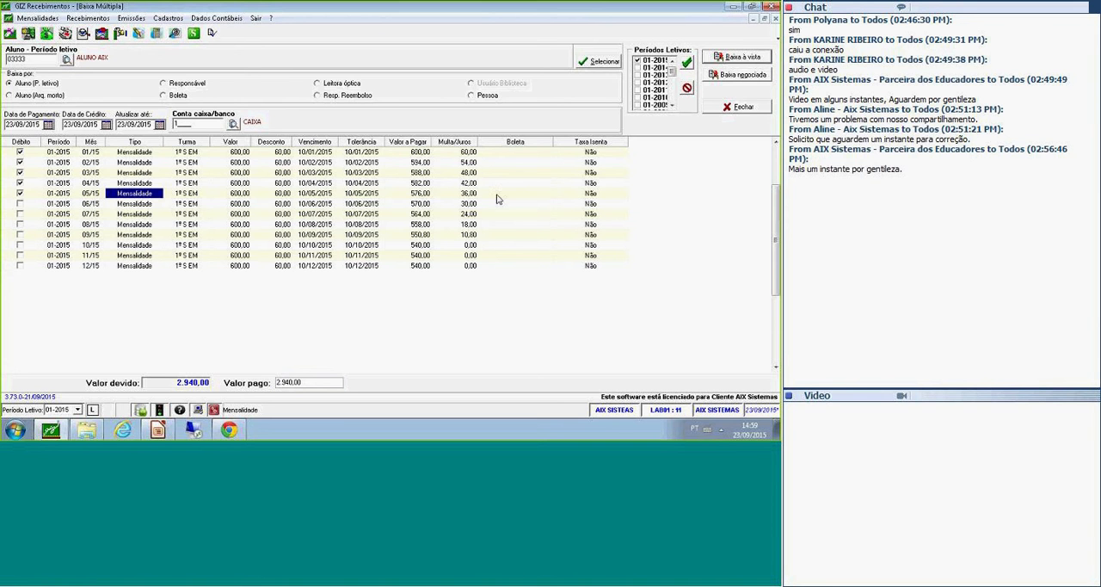
Start a negotiated settlement of the marked debts and set the maximum number of instalments to 5.
click(737, 77)
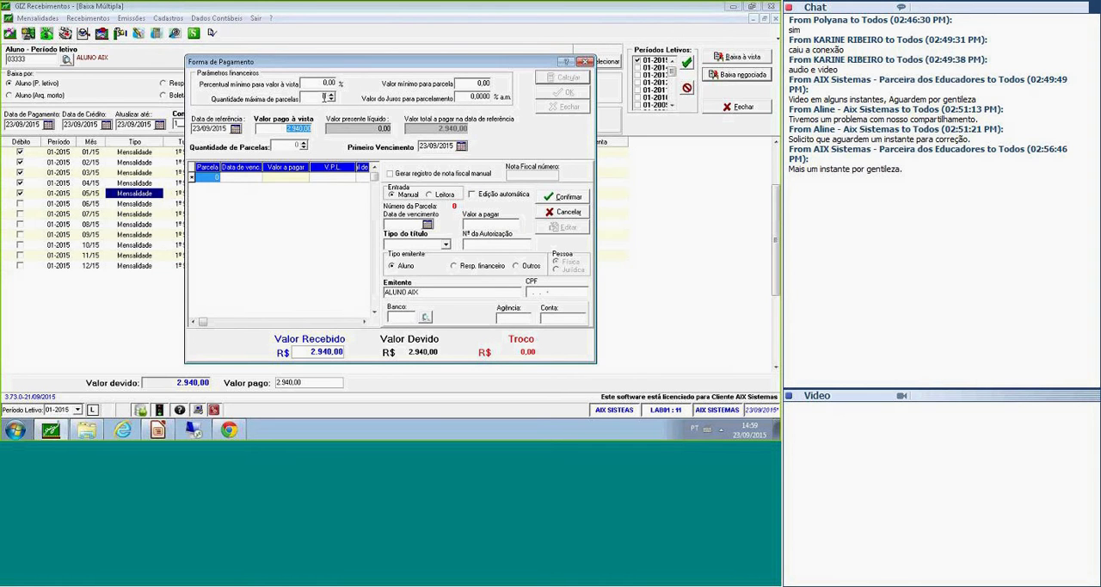
click(324, 97)
text(2)
text(5)
key(Tab)
Set the amount paid upfront to 500,00 and the number of instalments to 5.
click(222, 129)
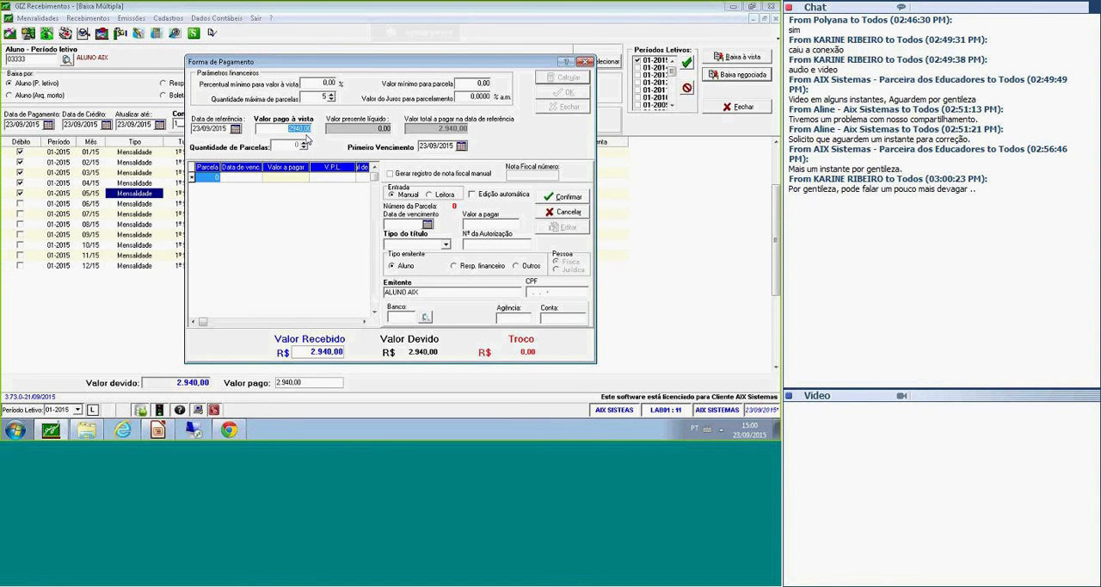
key(BackSpace)
key(BackSpace)
key(BackSpace)
key(BackSpace)
key(BackSpace)
text(500,00)
key(Tab)
text(4)
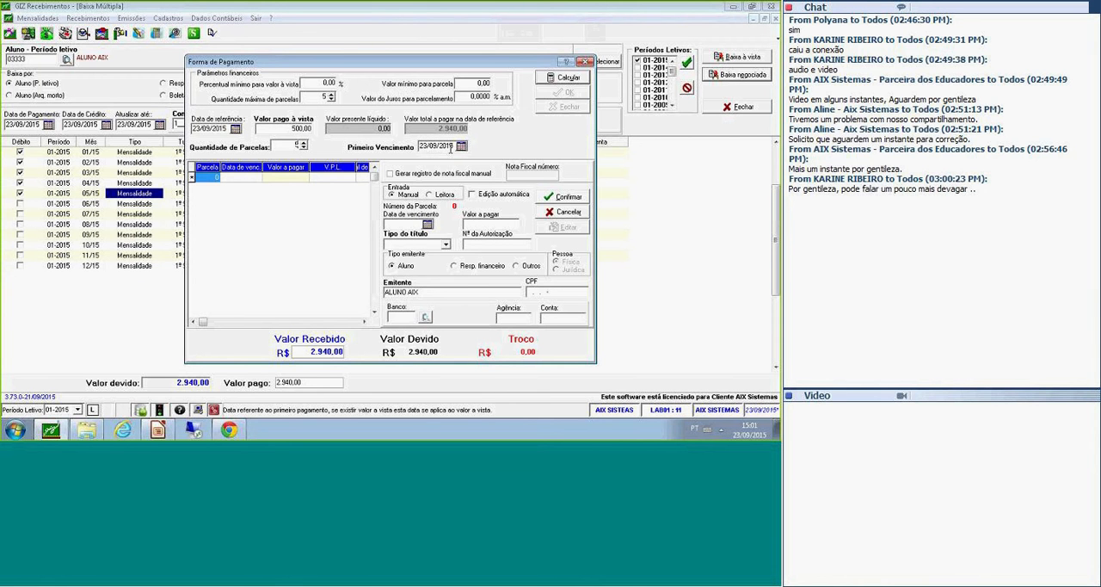
Calculate the instalments of the negotiated payment and check the due date and amount of instalment 0.
click(423, 147)
drag(421, 146, 459, 156)
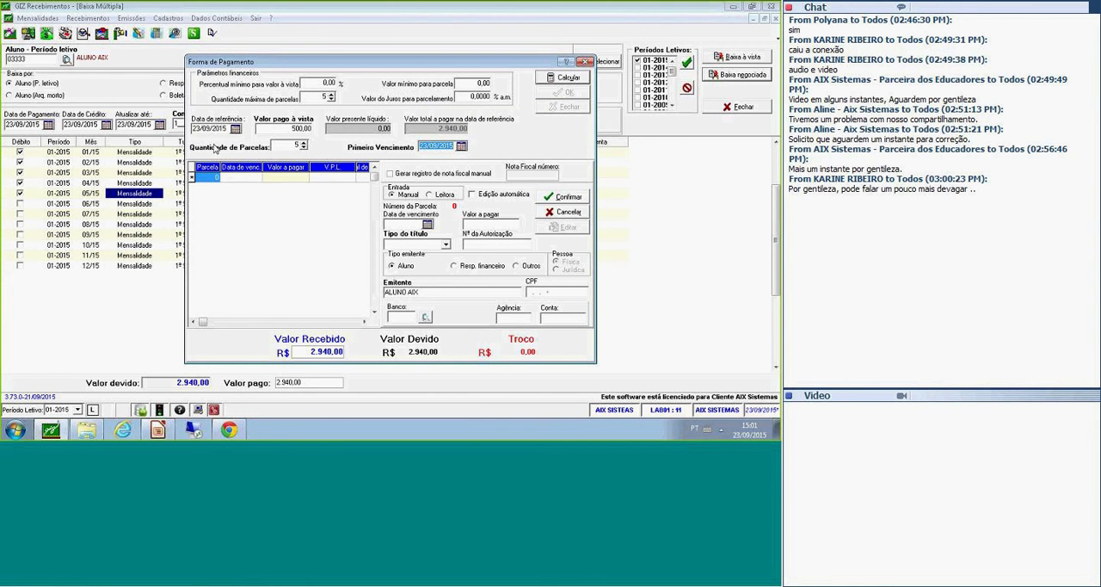
drag(290, 129, 312, 130)
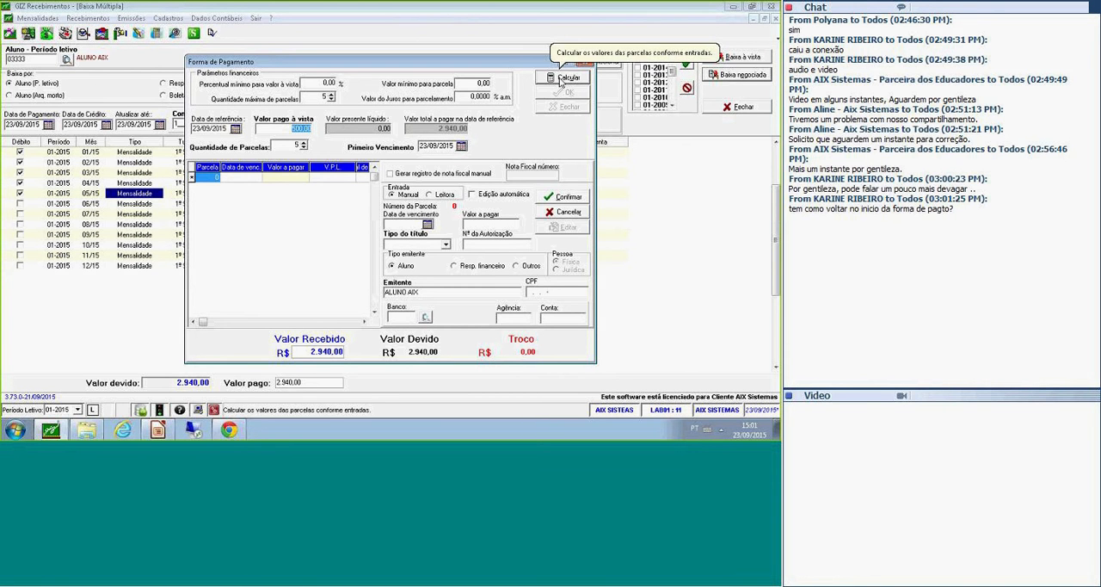
key(Tab)
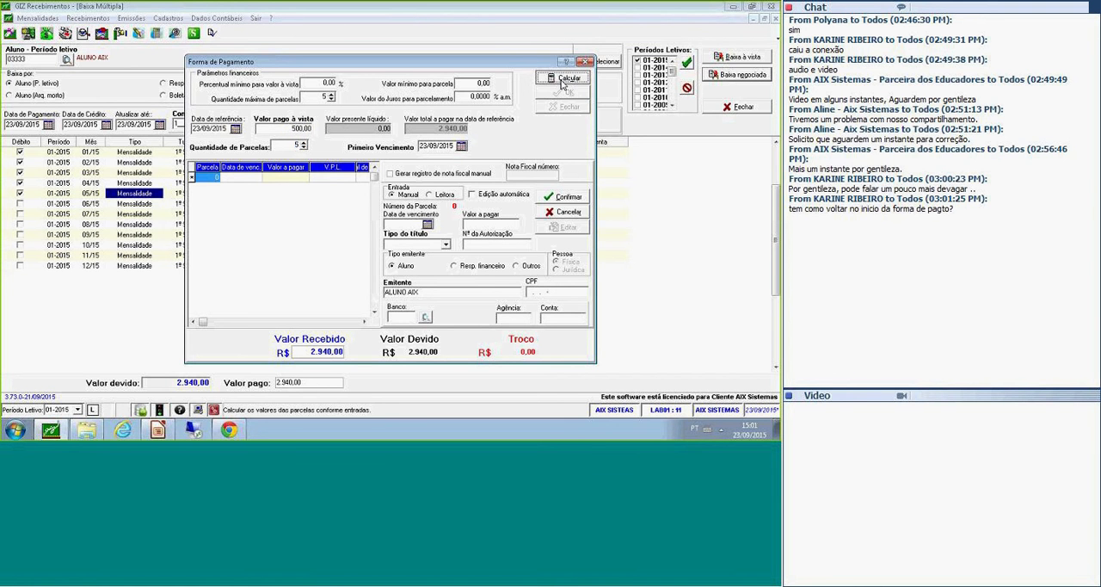
click(564, 75)
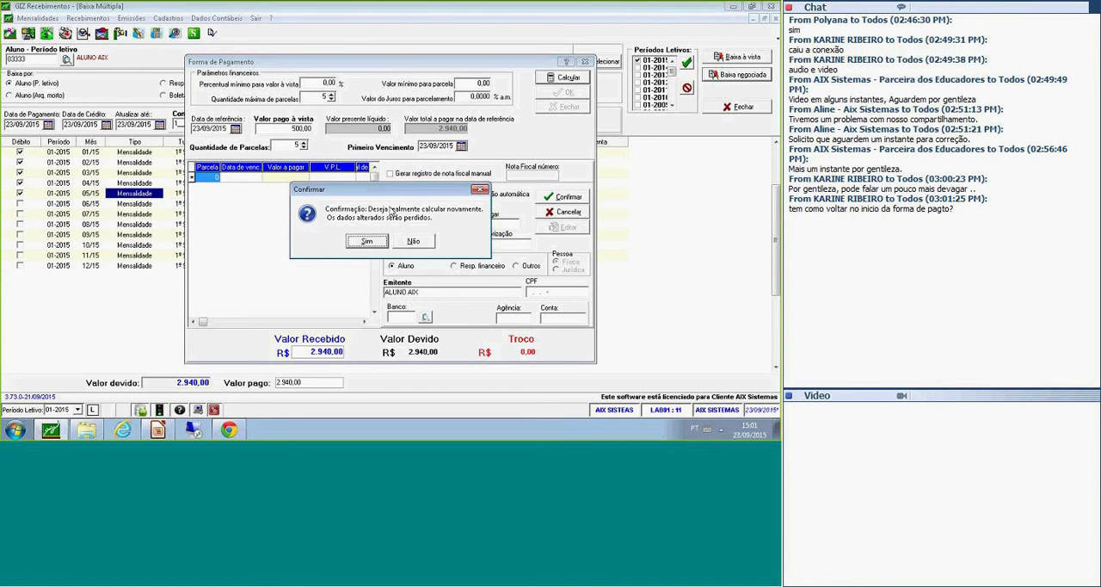
click(371, 244)
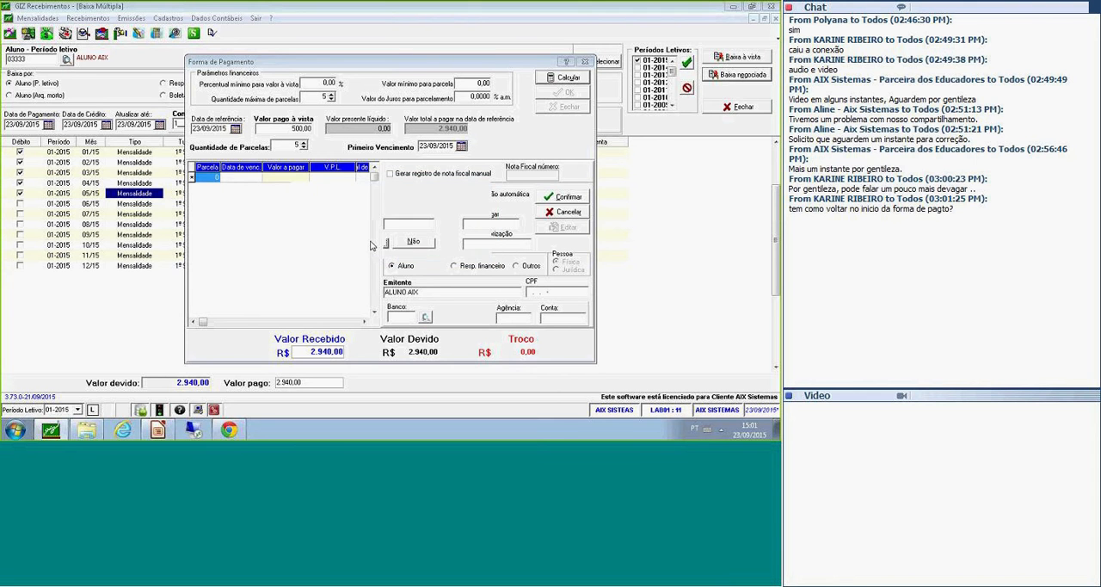
click(255, 181)
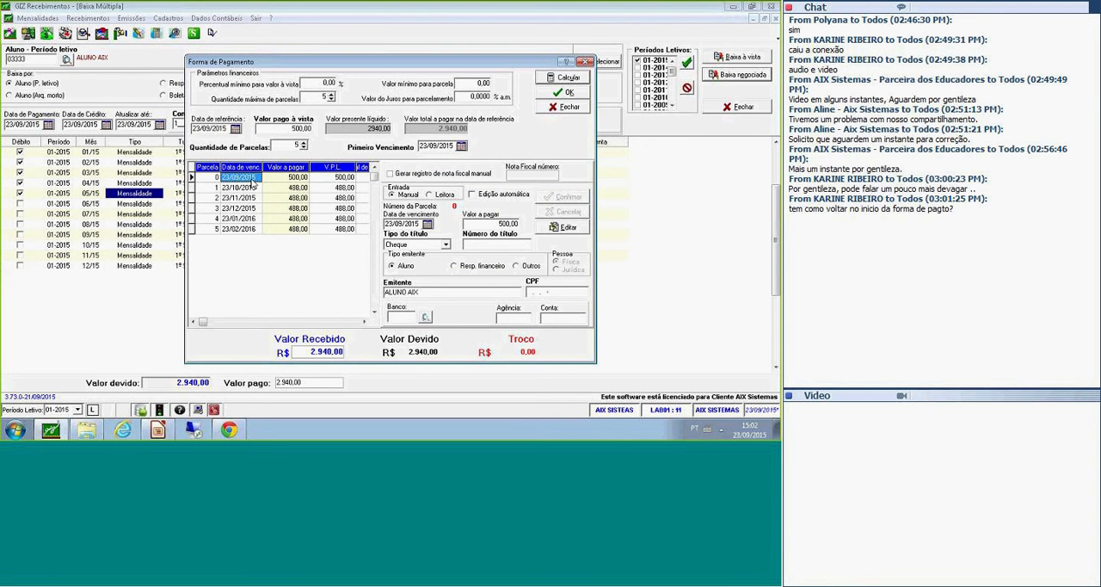
click(294, 178)
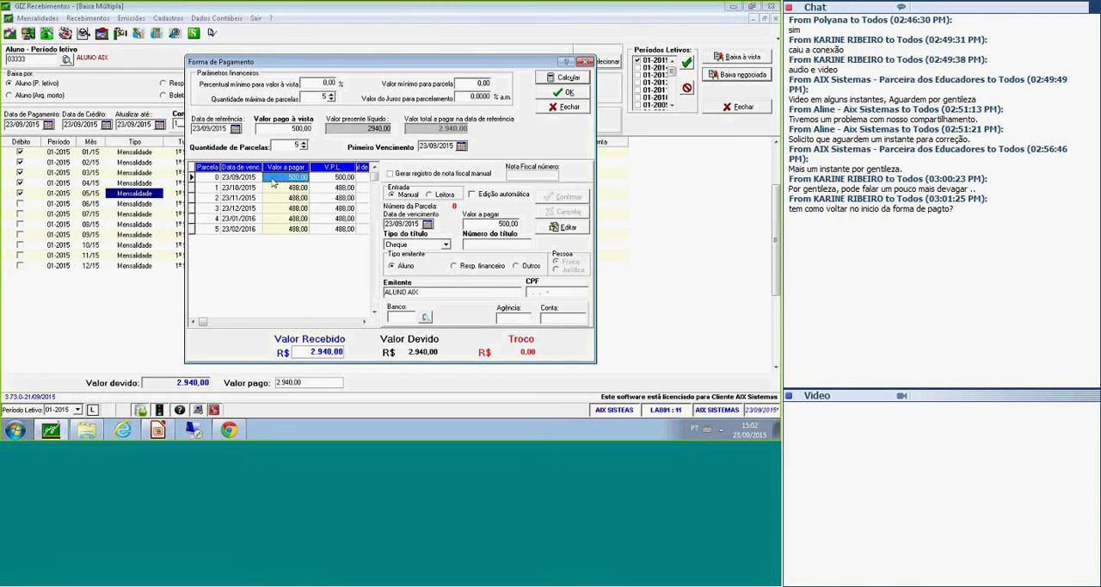
click(245, 179)
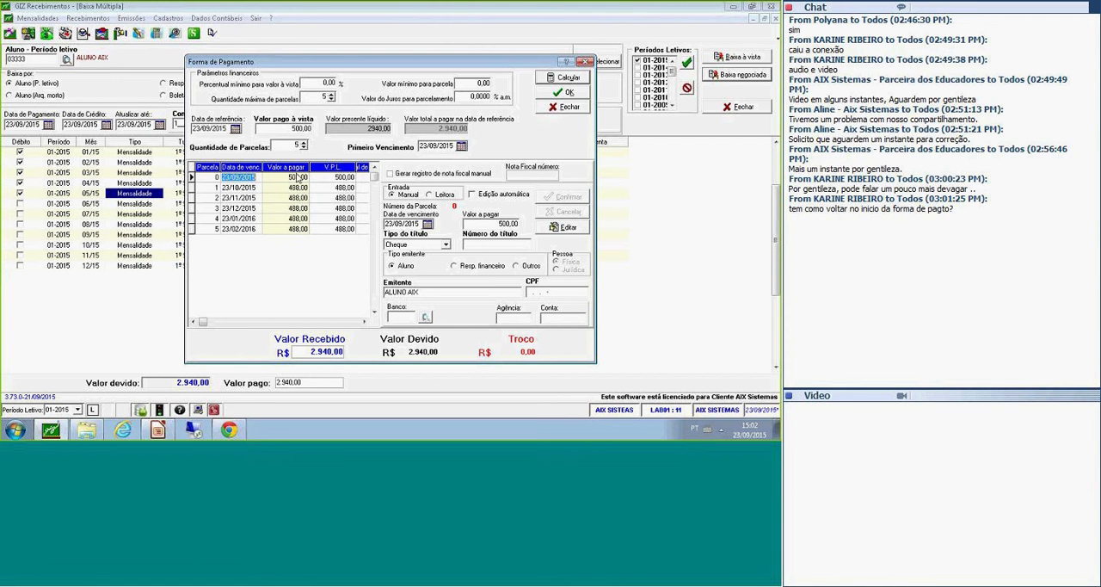
click(290, 176)
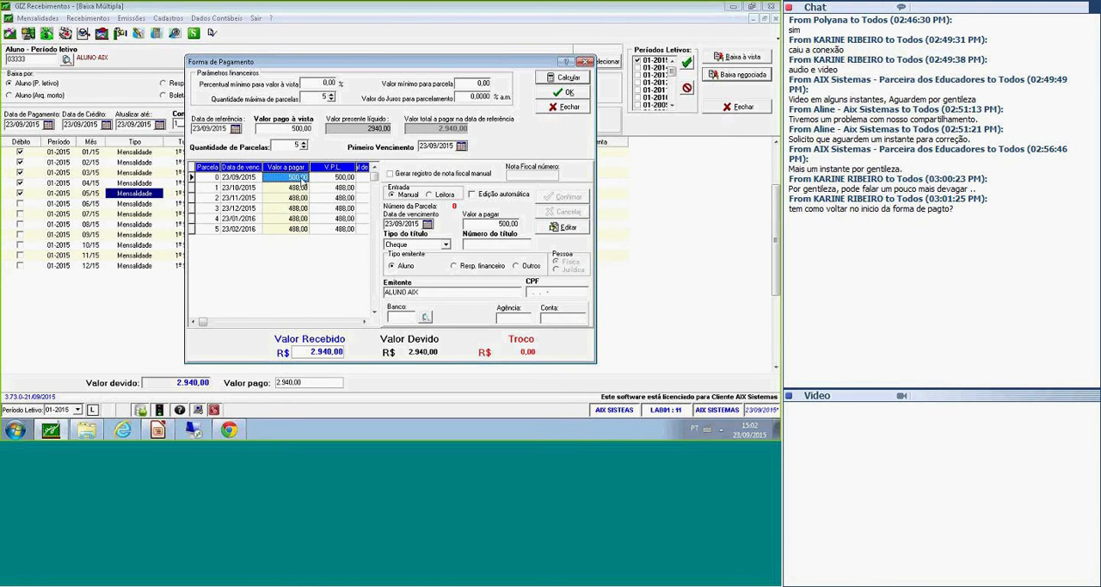
Review the due dates and amounts of the calculated instalments from 0 to 5.
click(303, 179)
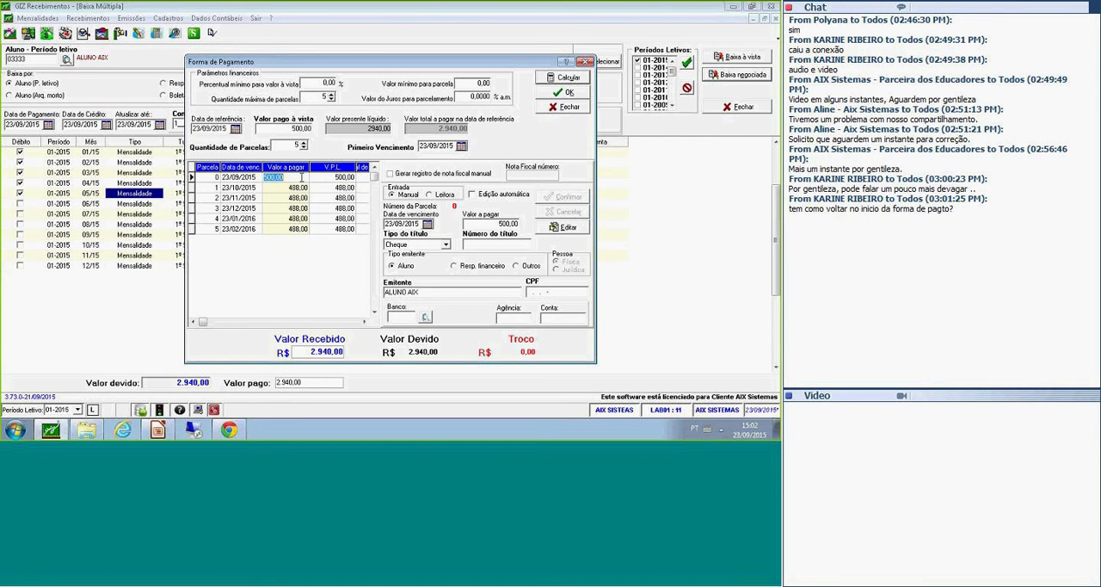
click(280, 129)
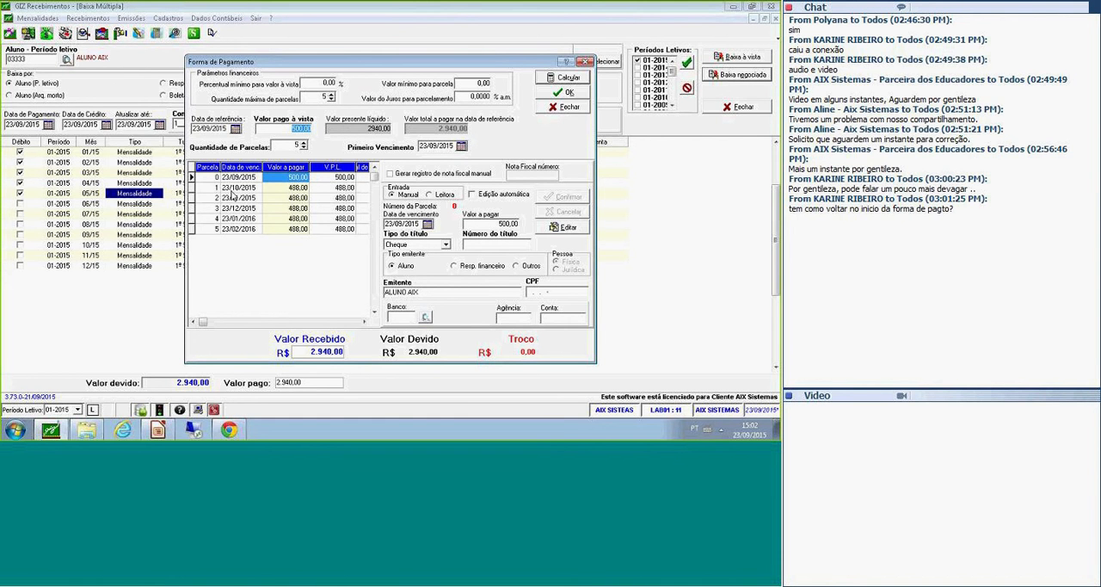
key(Tab)
click(217, 189)
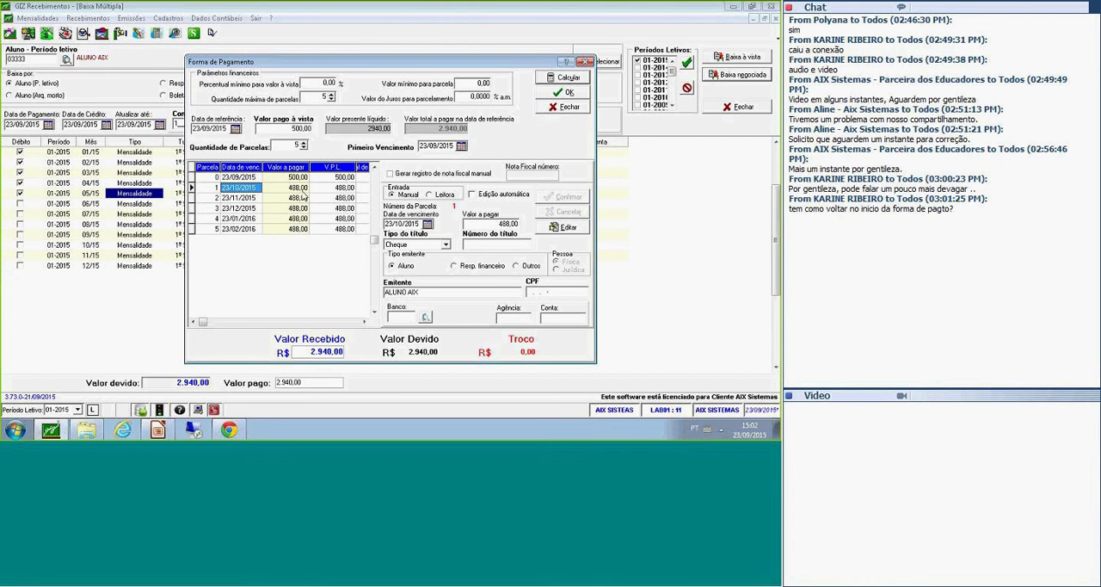
key(Down)
key(Down)
key(Down)
key(Down)
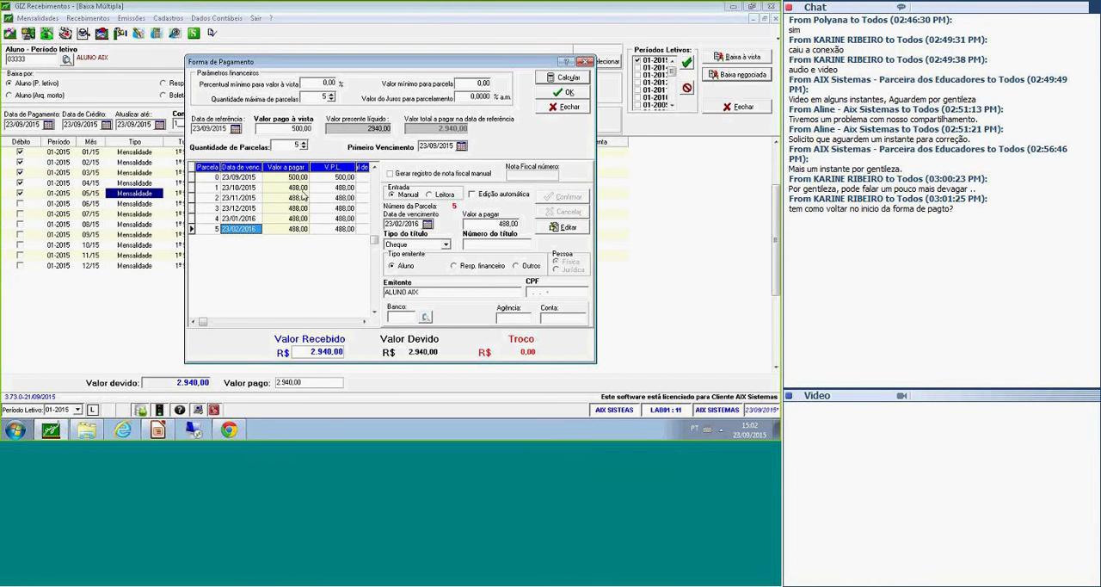
key(Up)
key(Up)
key(Up)
key(Up)
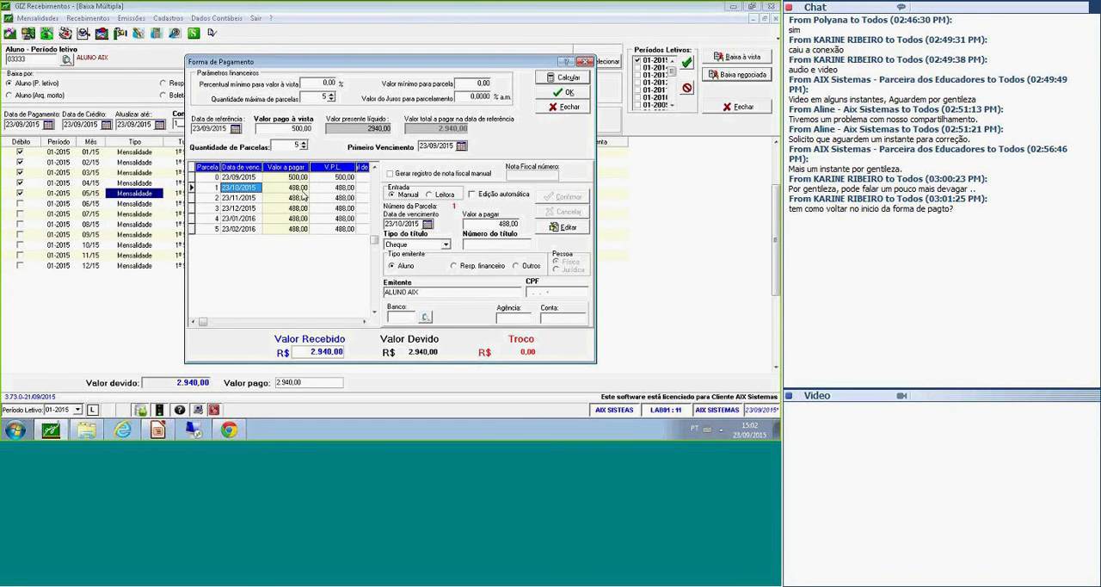
Set the title type of instalment 0 to Dinheiro and confirm the change.
click(237, 178)
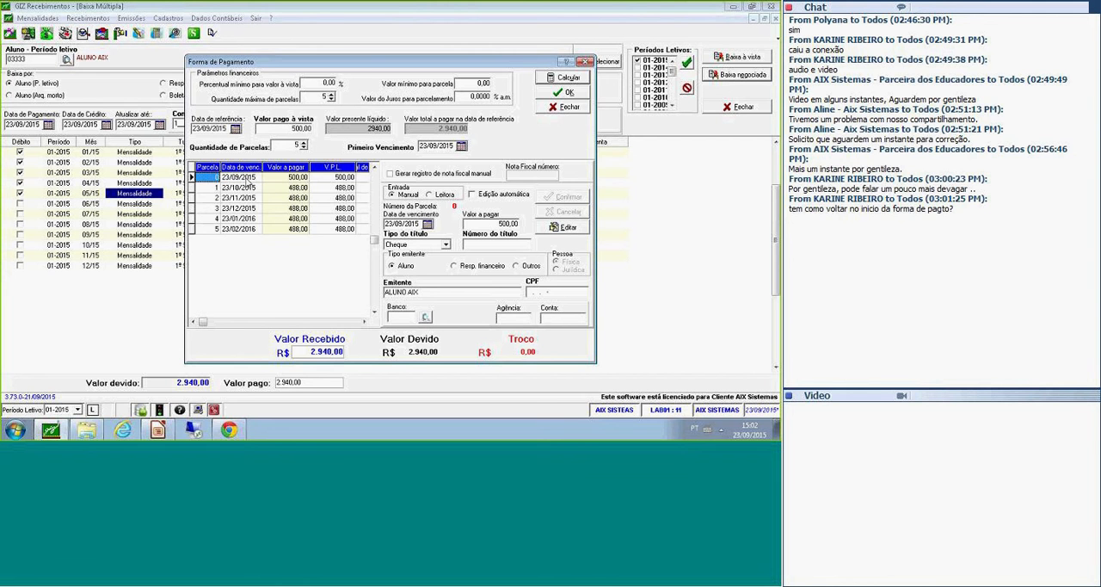
click(267, 178)
click(243, 179)
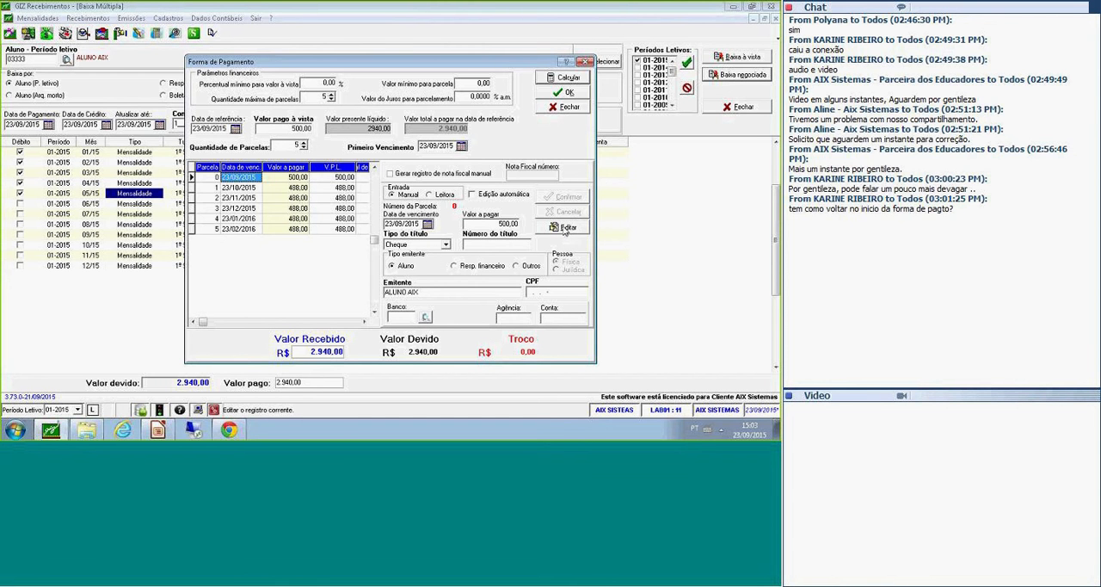
click(565, 229)
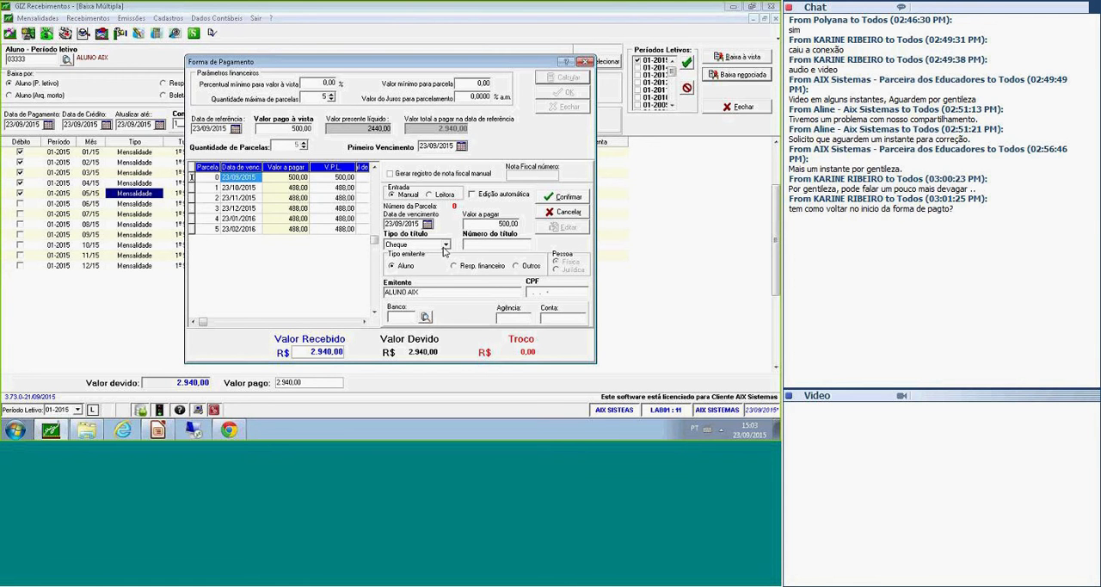
click(427, 246)
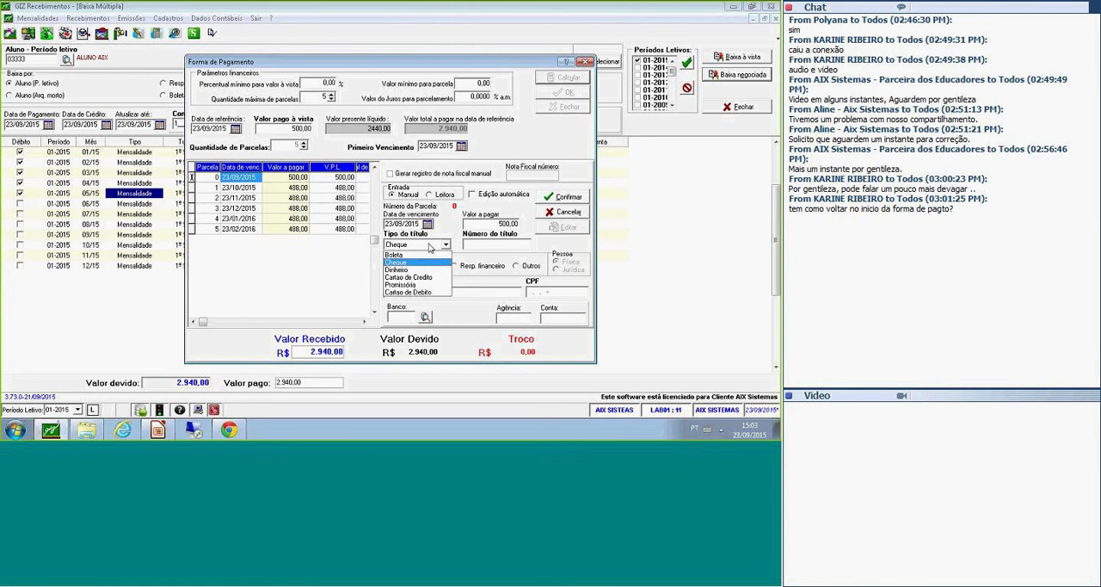
click(414, 269)
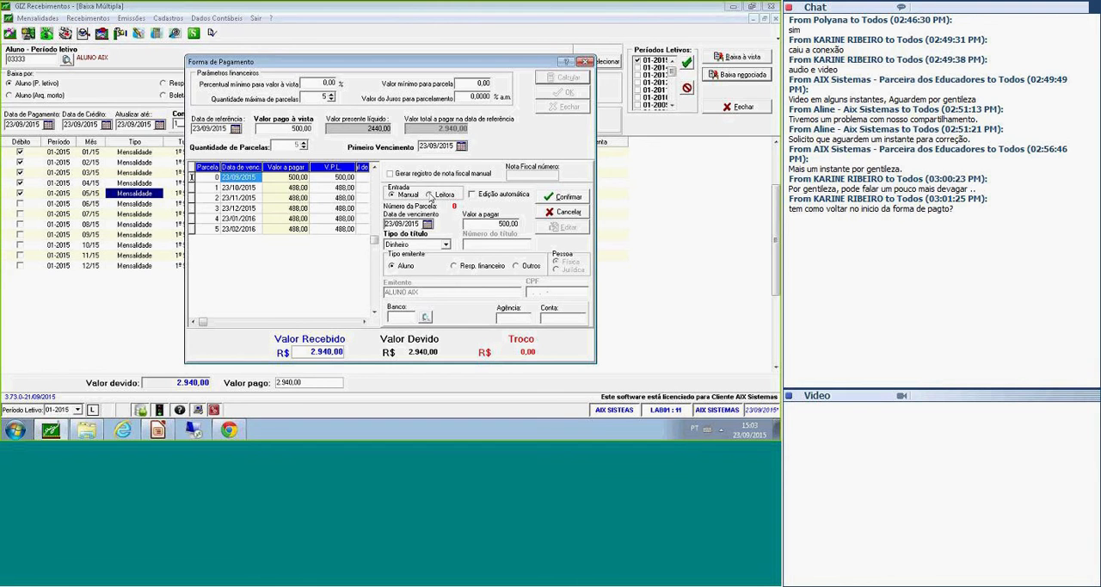
click(565, 199)
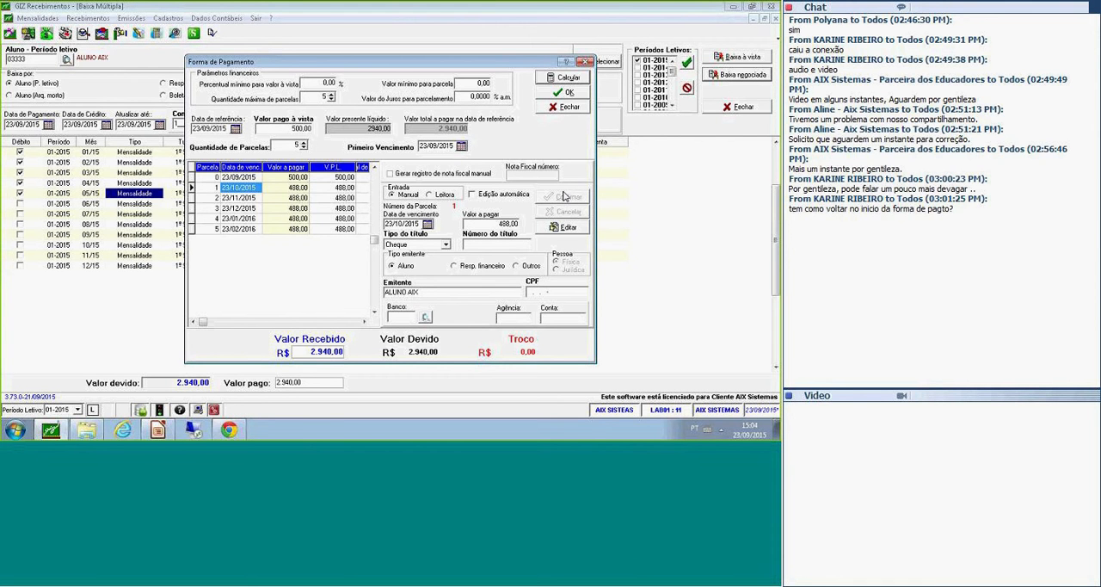
Edit instalment 1 as a Cheque and set its title number to 1.
click(247, 195)
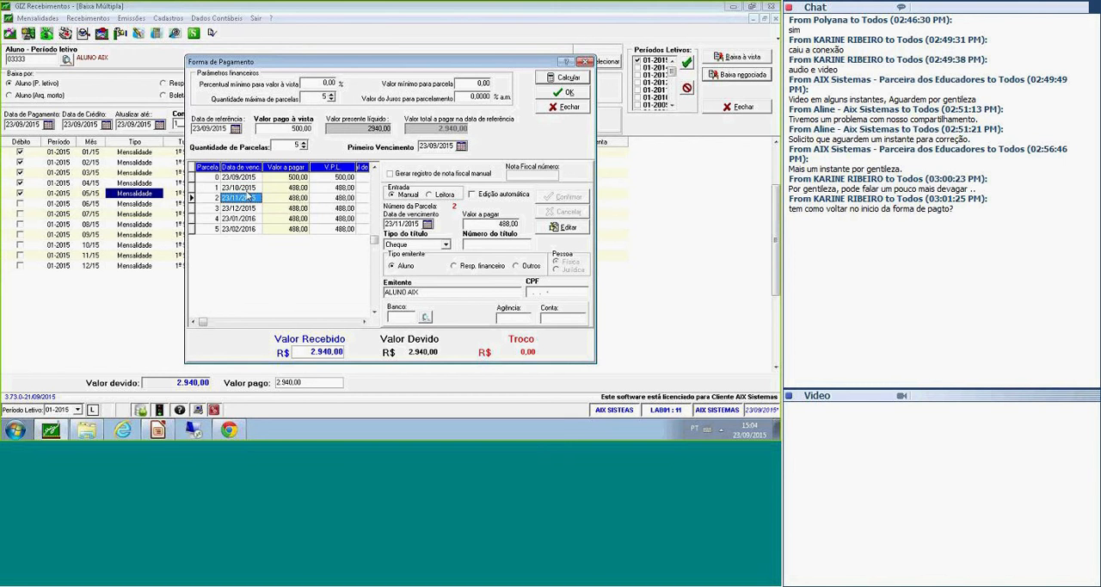
click(247, 191)
click(251, 198)
click(249, 208)
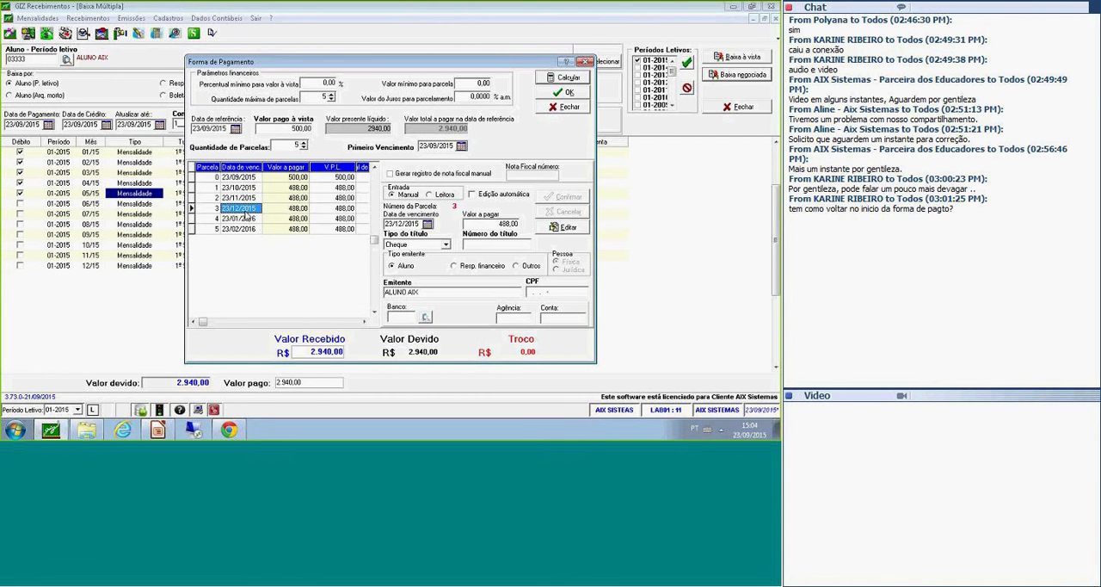
click(234, 189)
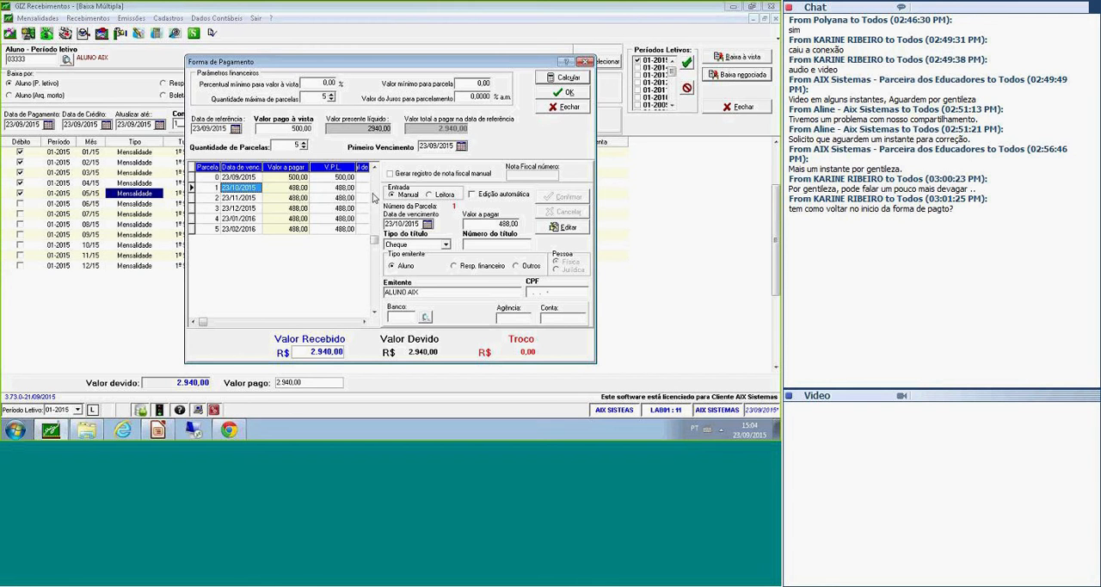
click(581, 232)
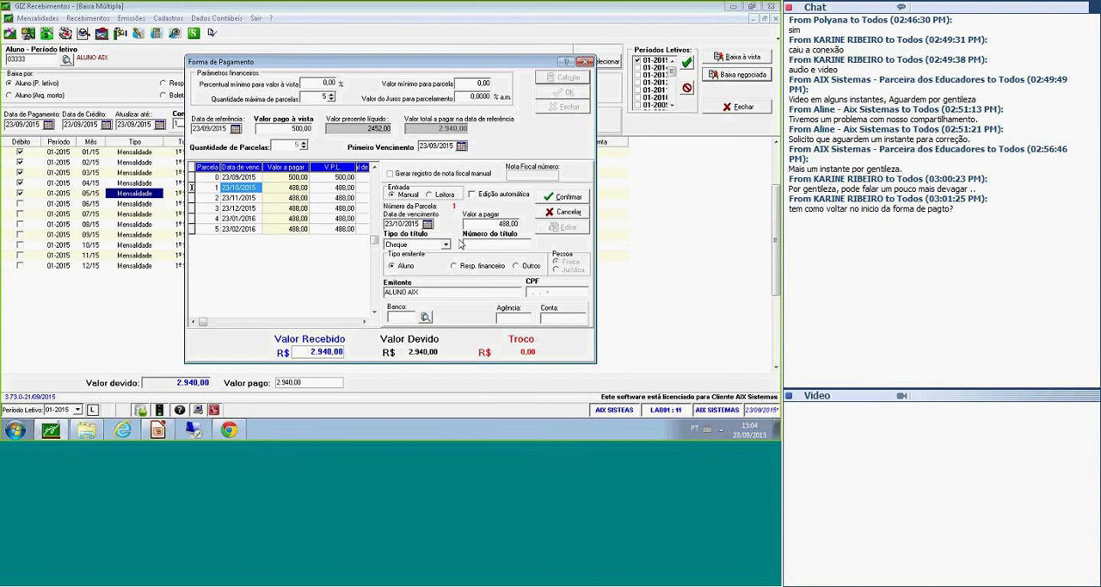
click(481, 245)
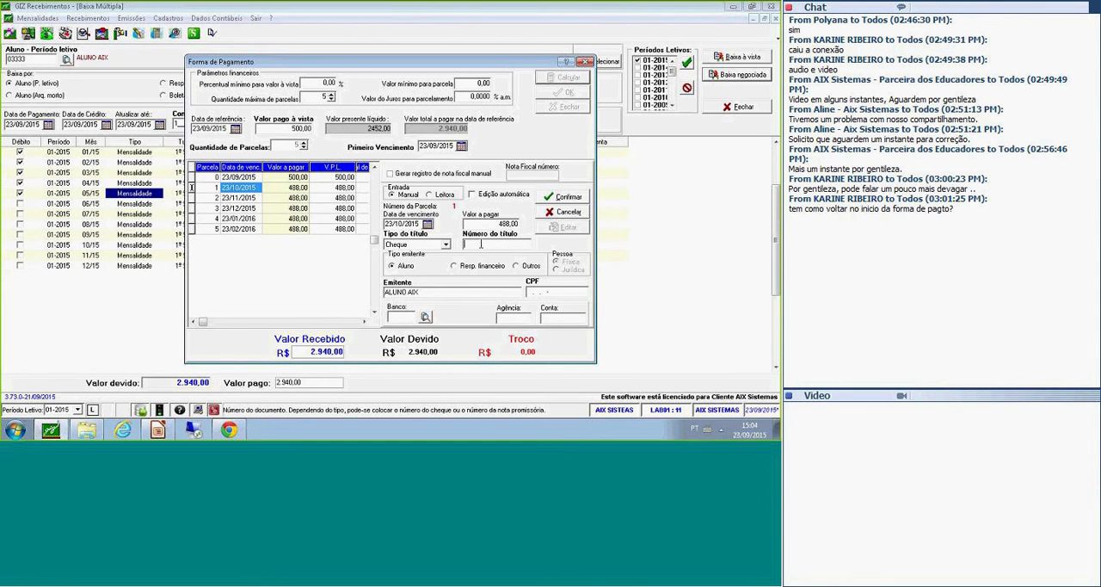
text(1)
key(Tab)
Make the financial guardian the issuer of the cheque for instalment 1 and check the issuer name and CPF.
click(393, 292)
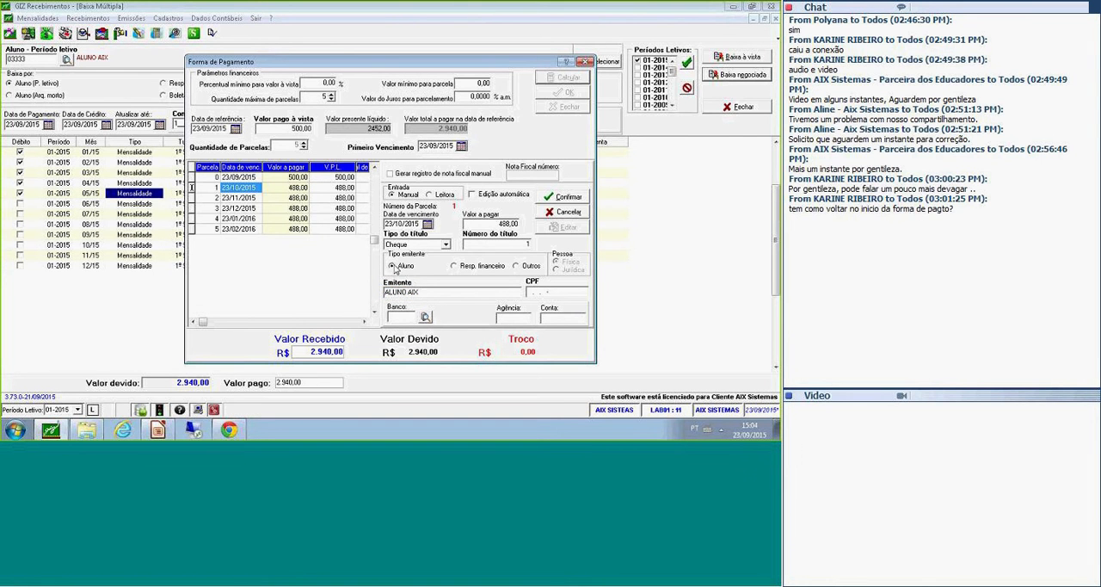
click(471, 269)
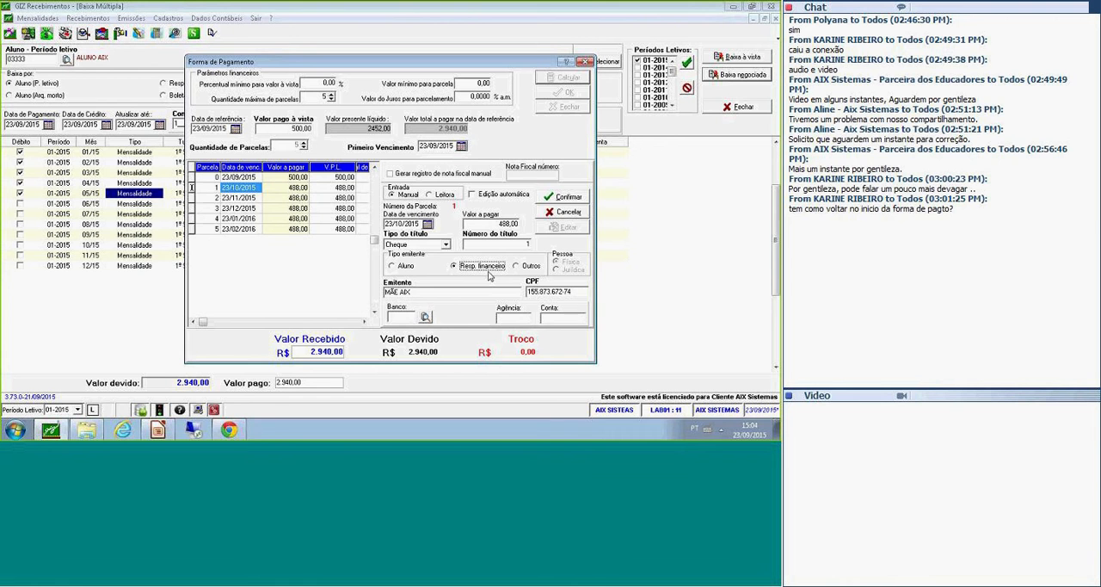
click(446, 293)
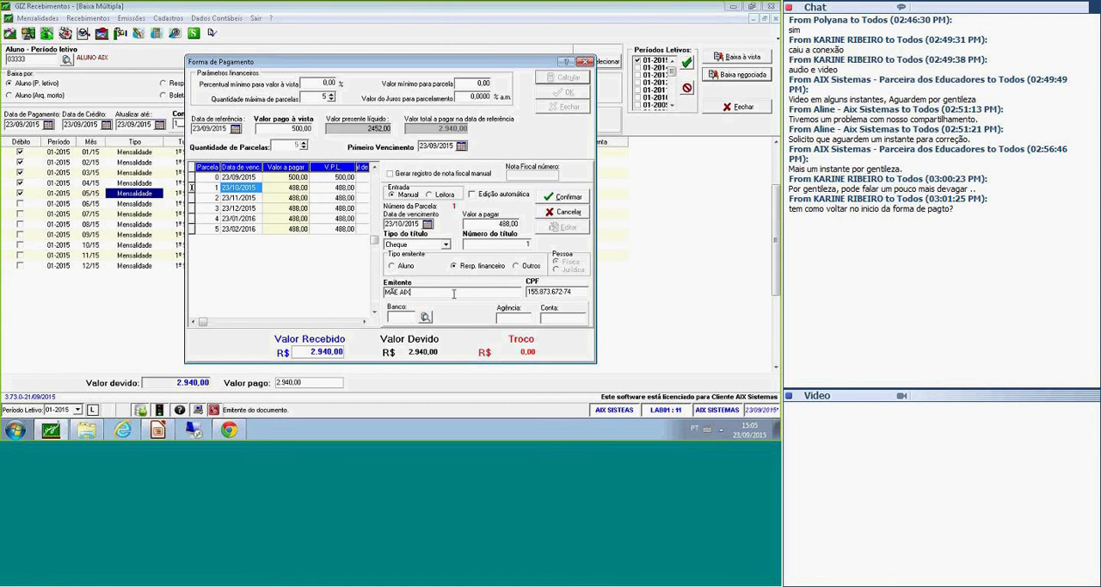
drag(422, 293, 382, 294)
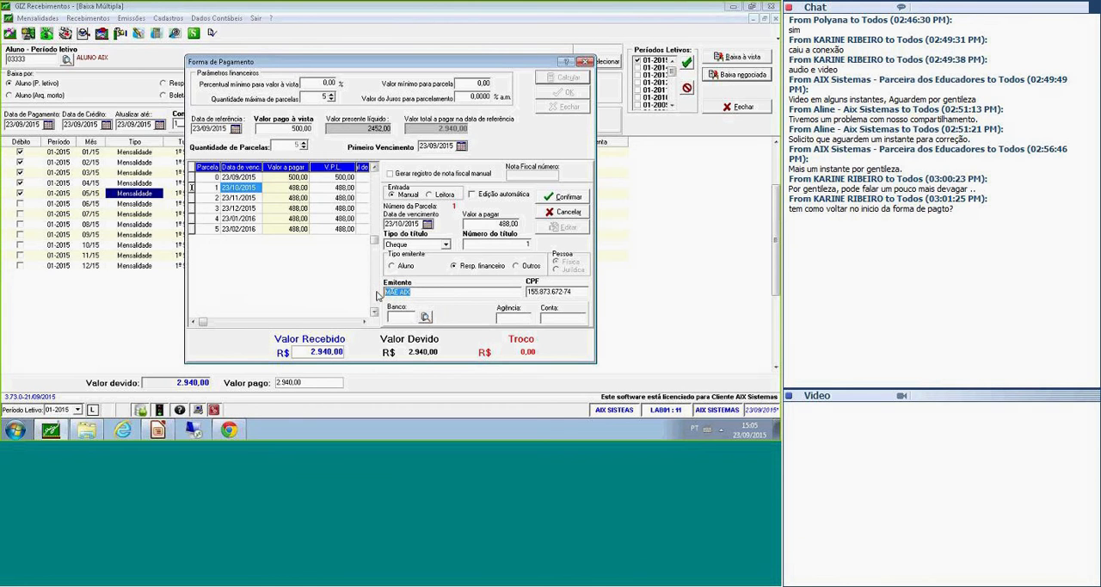
key(Tab)
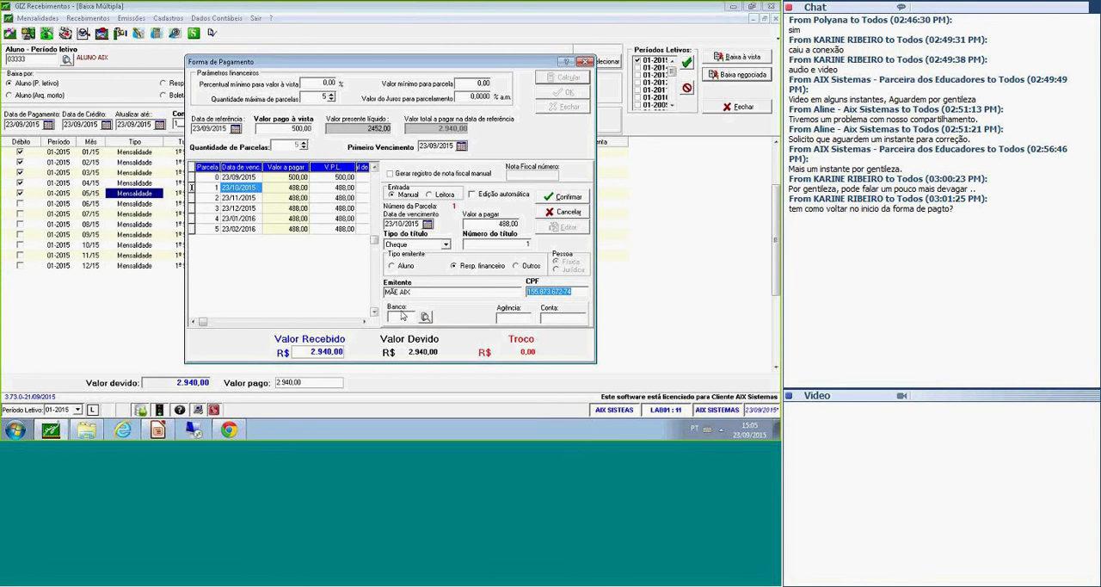
Enter bank 001 with the branch and account numbers for the instalment 1 cheque and confirm the record.
click(401, 317)
text(001)
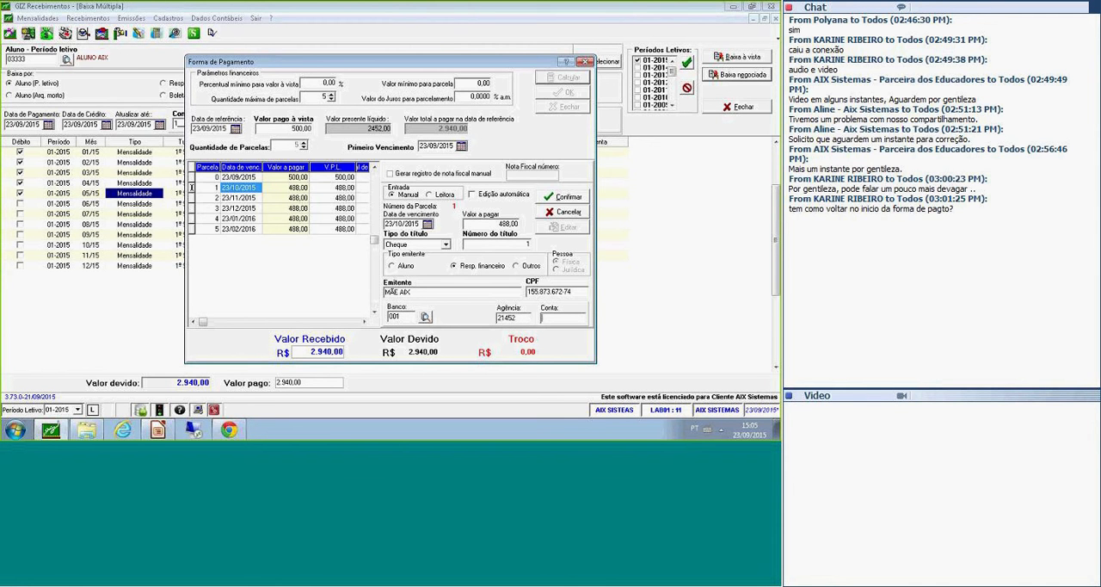
click(563, 196)
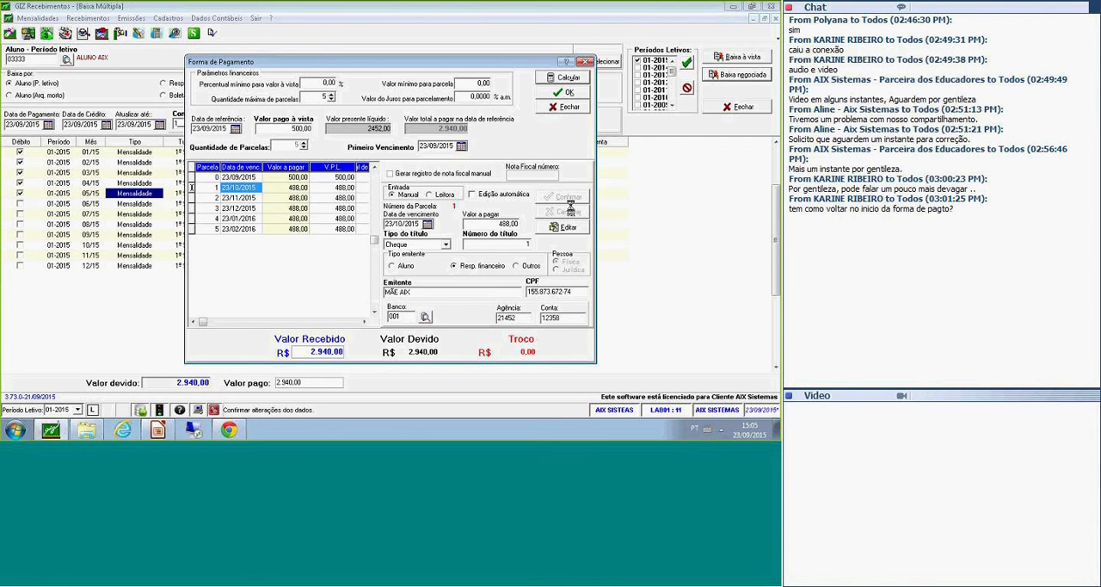
Edit instalments 2 and 3 in turn and confirm each with its prefilled cheque number, issuer and bank details.
click(249, 199)
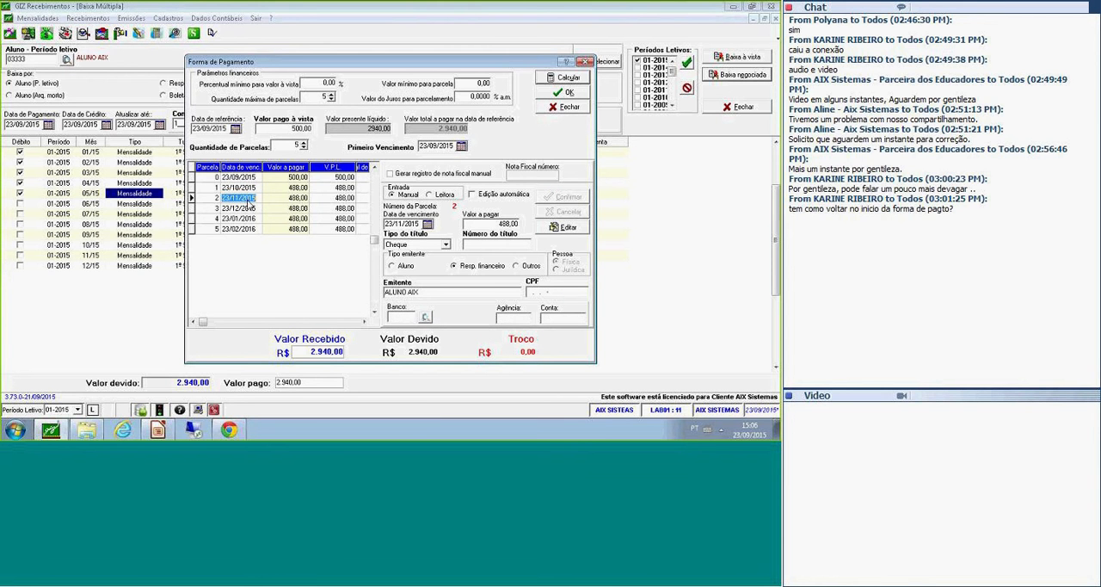
click(274, 201)
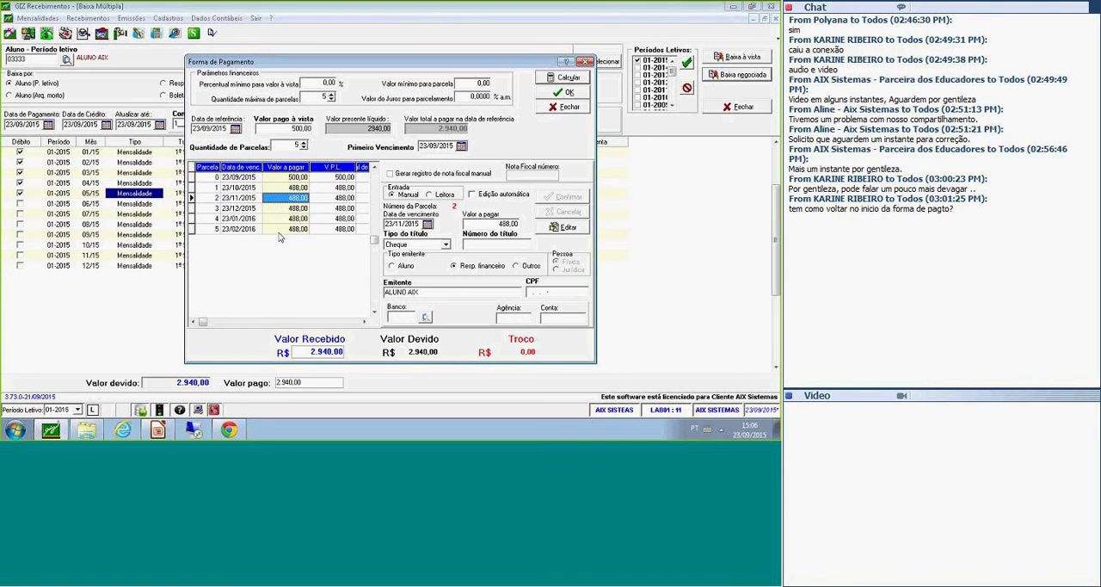
click(563, 227)
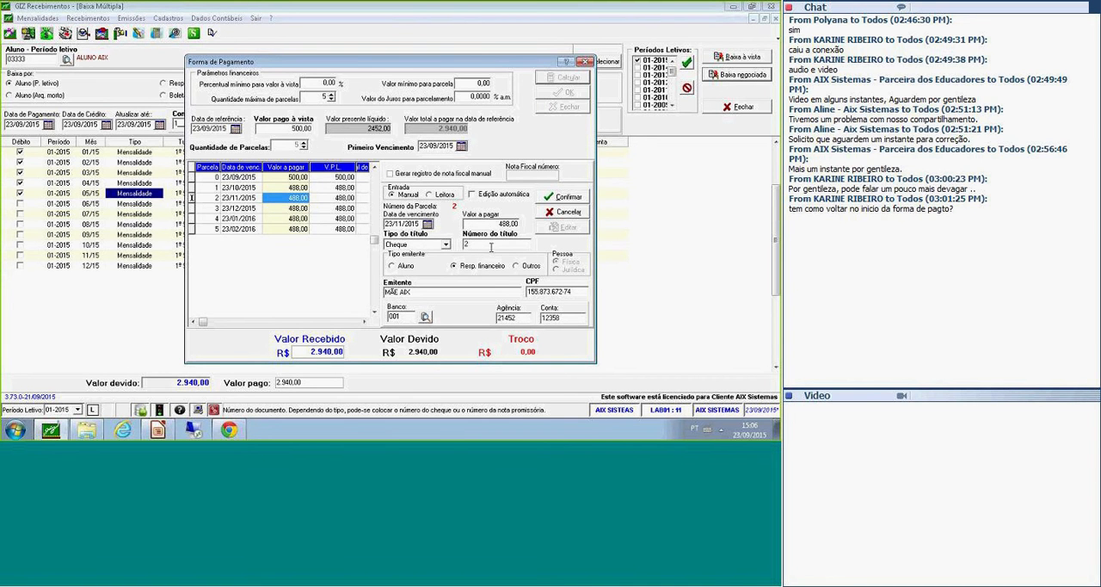
double_click(466, 246)
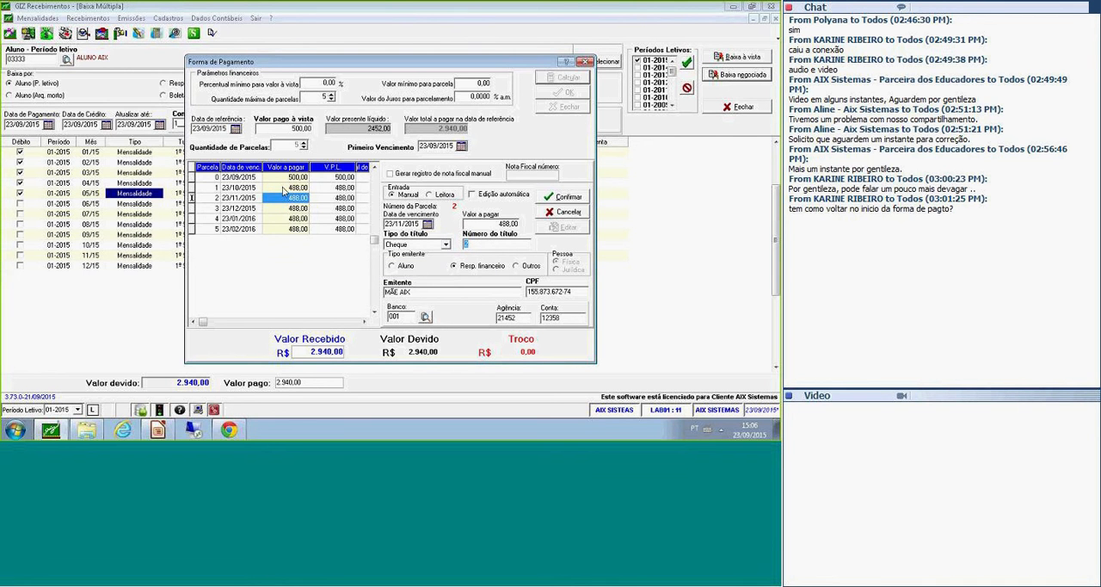
click(525, 246)
click(582, 199)
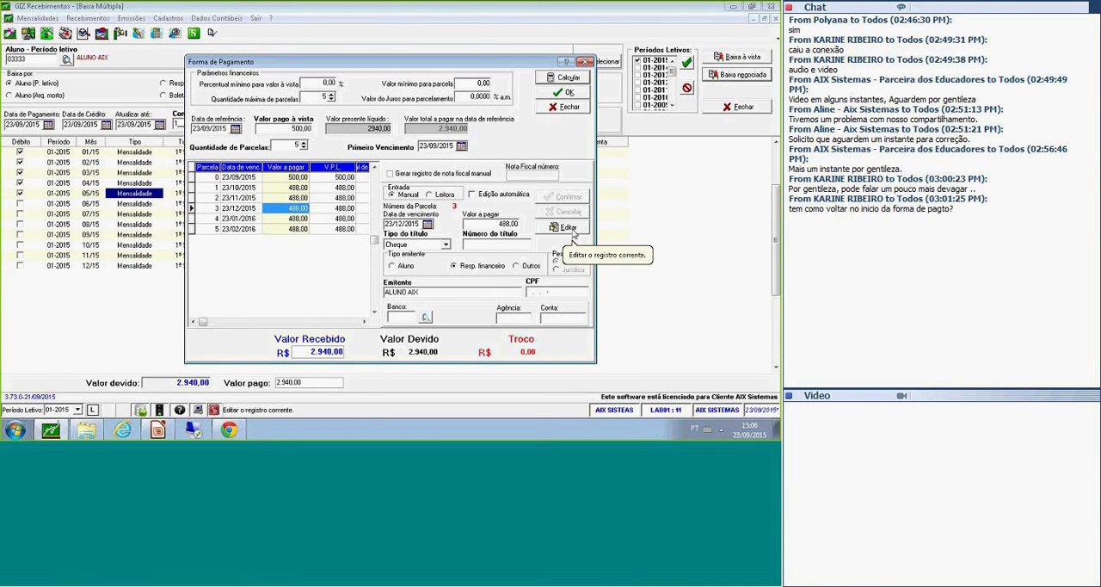
click(570, 228)
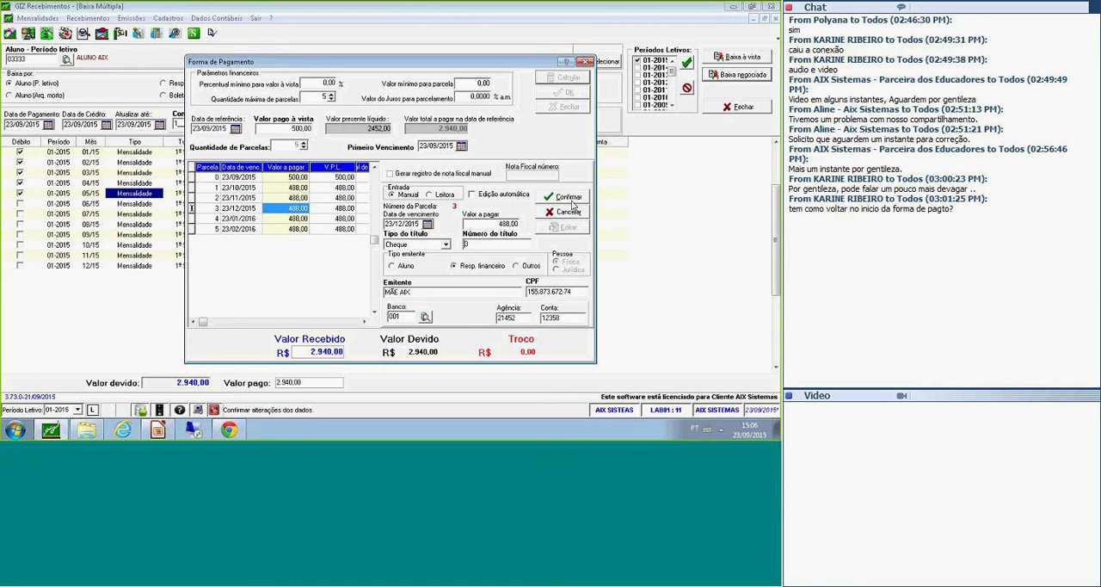
click(572, 200)
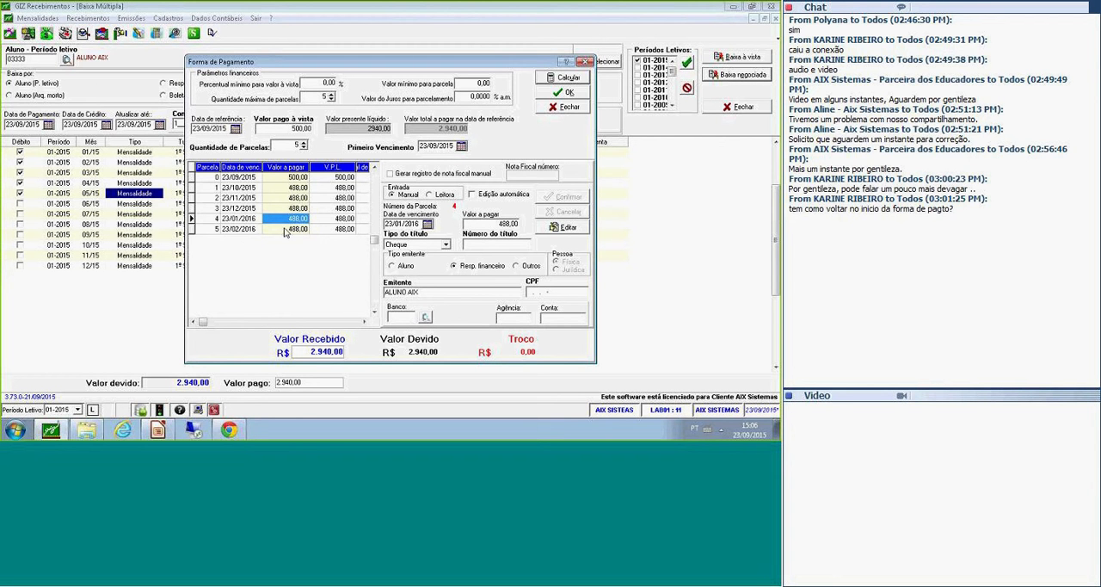
Set the title type of instalment 4 to Boleta, confirm it and select instalment 5.
click(251, 220)
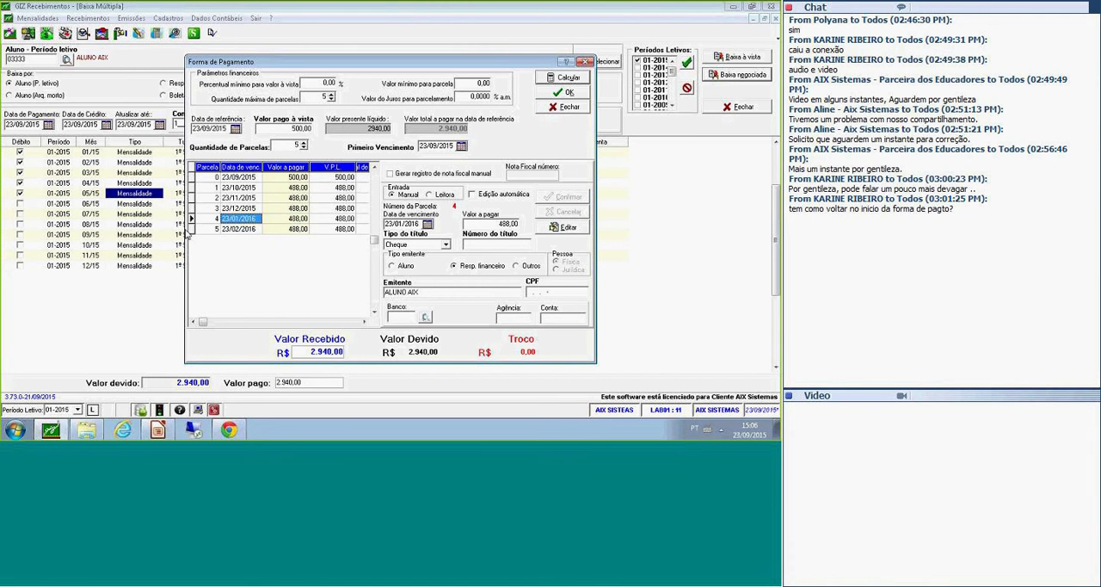
click(202, 222)
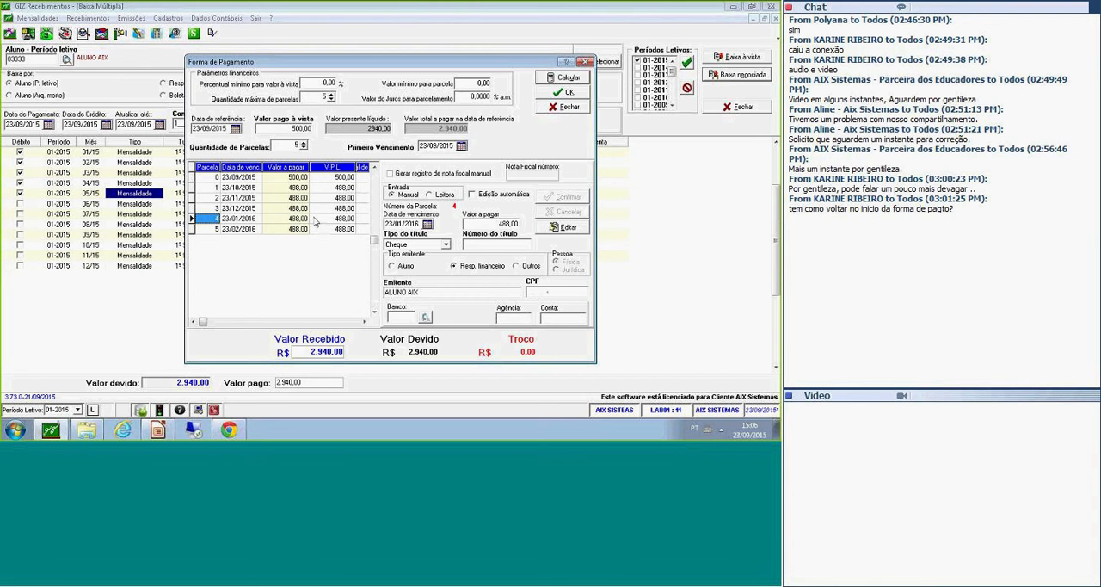
click(567, 226)
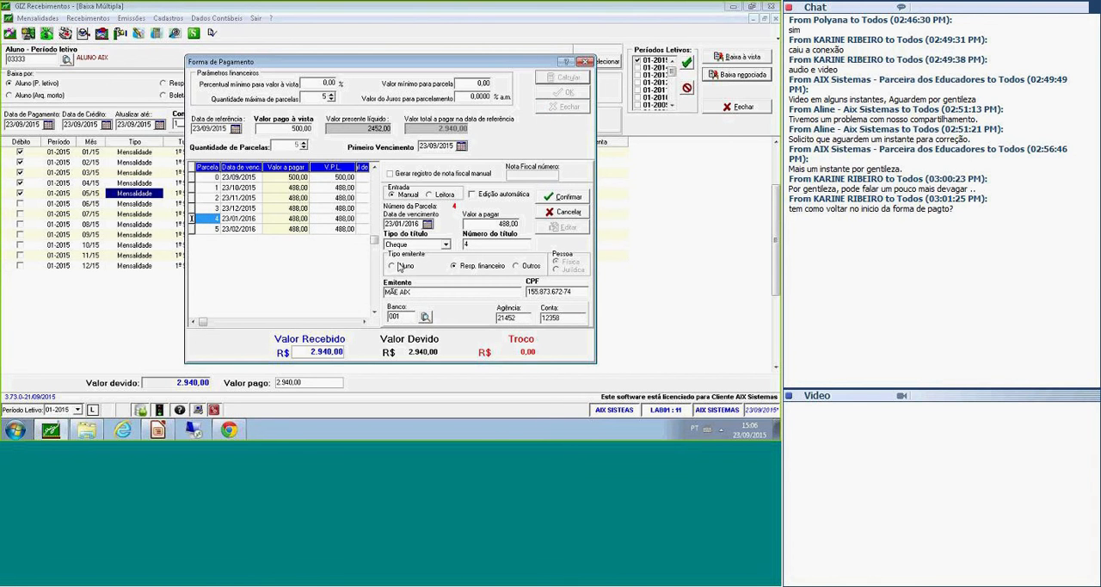
click(447, 246)
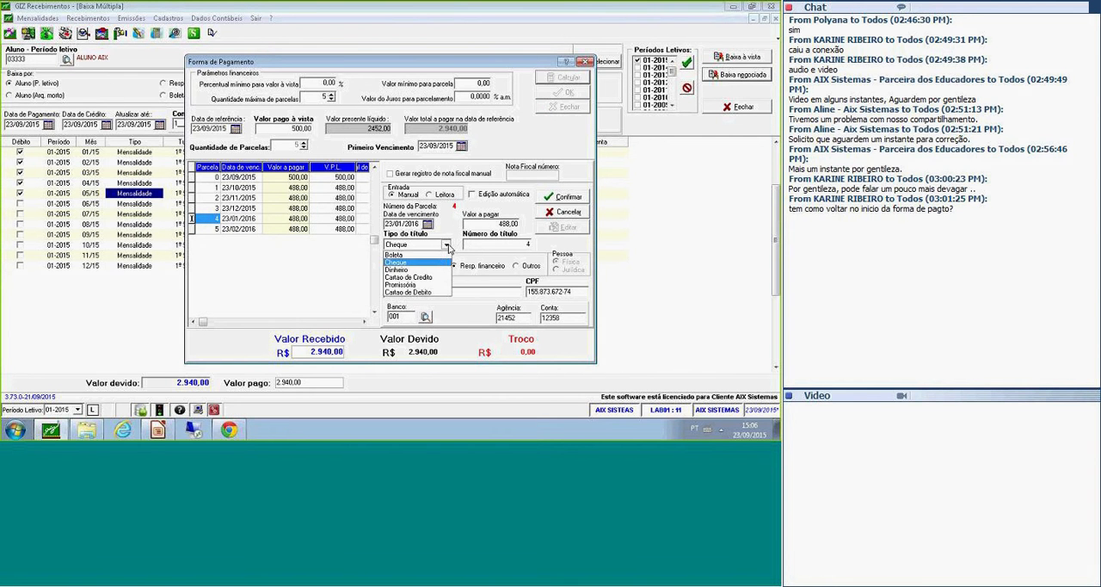
click(435, 257)
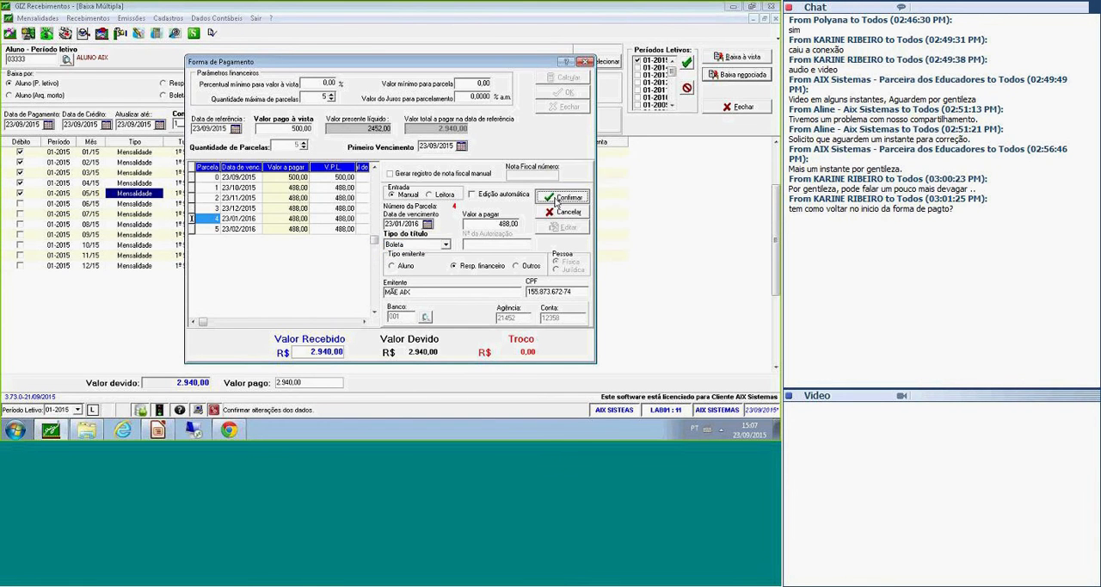
click(557, 200)
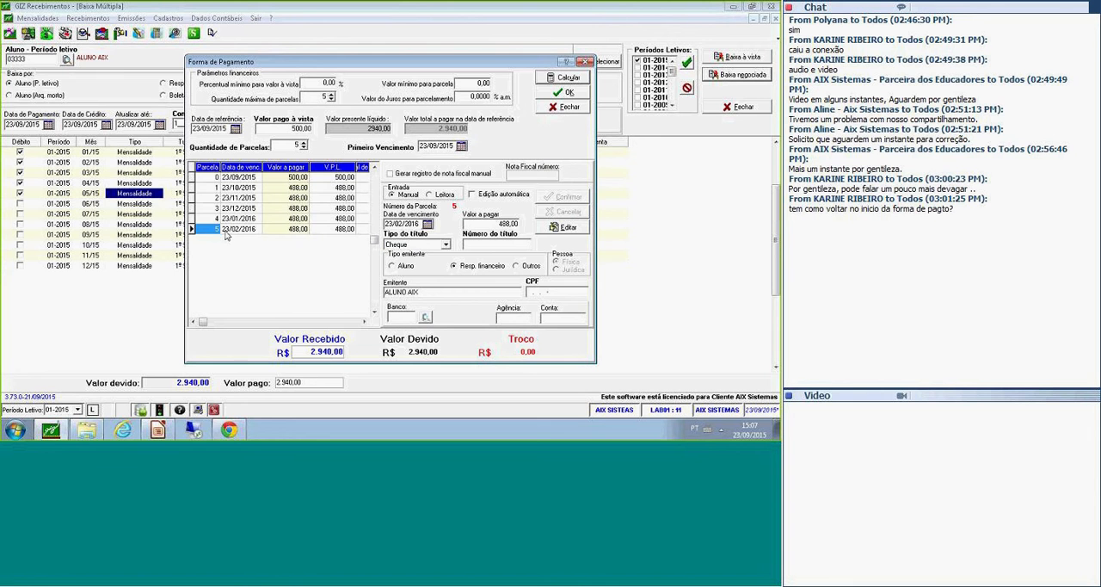
click(265, 230)
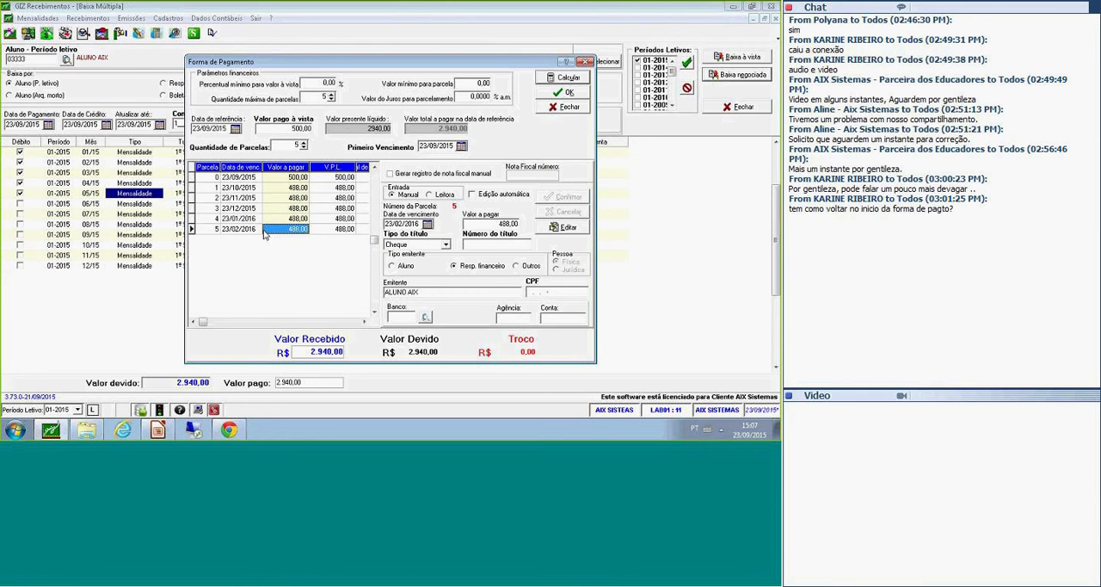
Edit instalment 5, set its title type to Boleta and confirm the record.
click(580, 229)
click(446, 244)
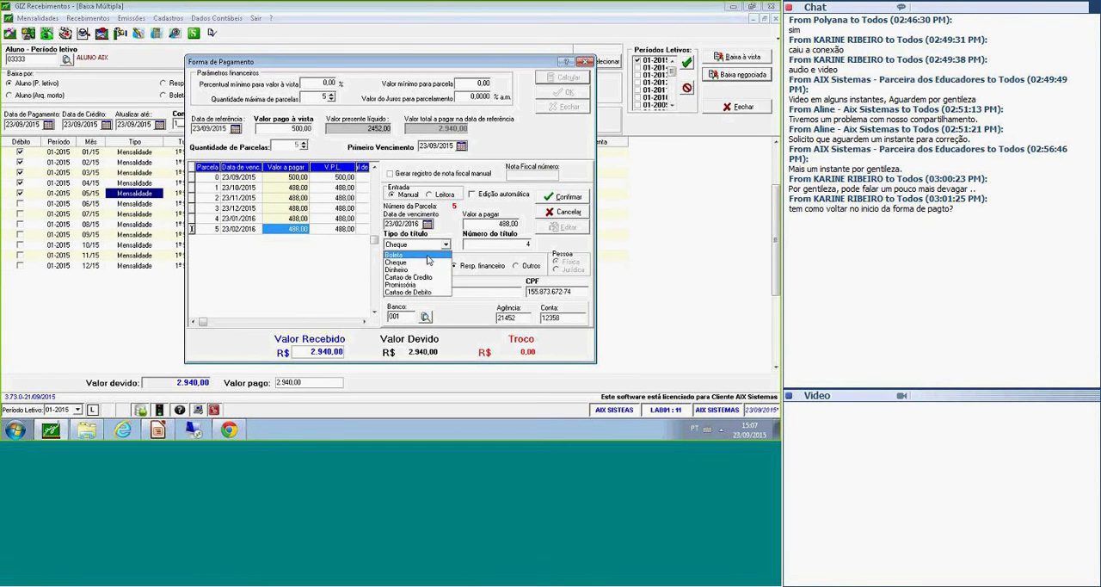
click(427, 256)
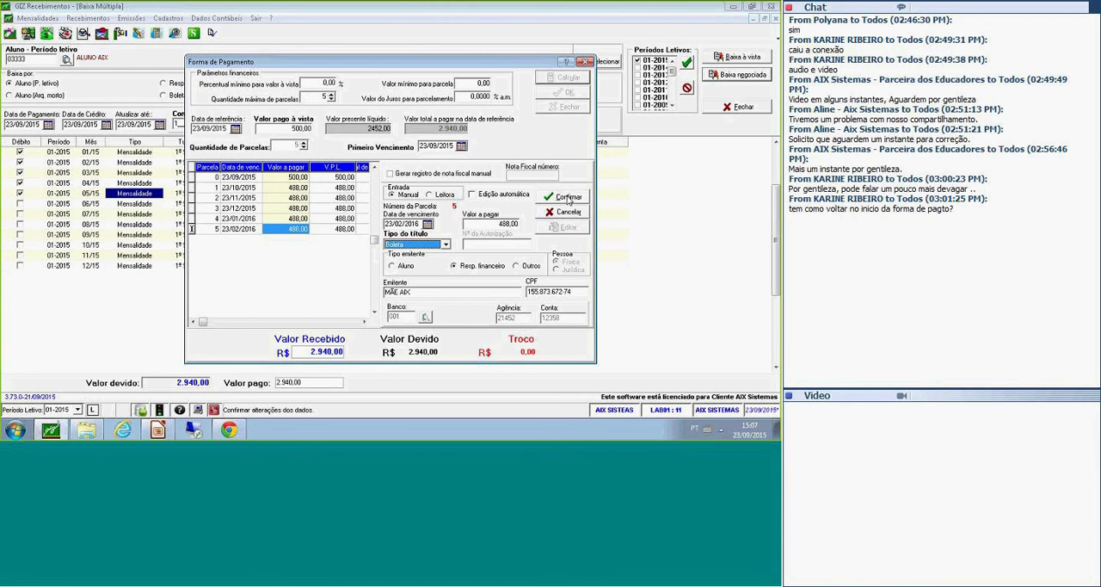
click(568, 199)
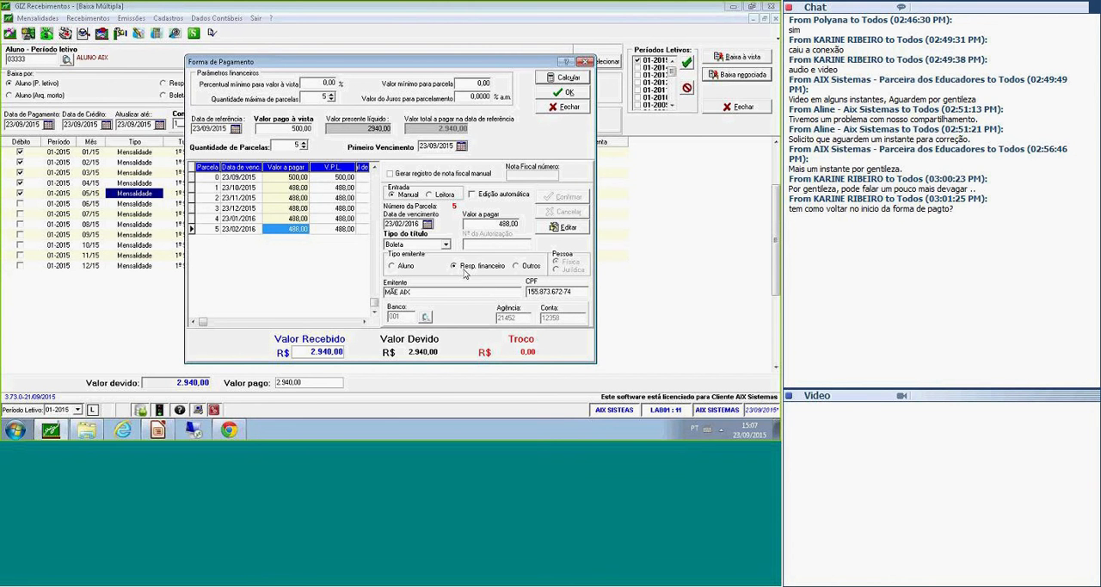
Register the negotiated payment with the defined instalments, decline printing the receipt and acknowledge the completion.
click(565, 96)
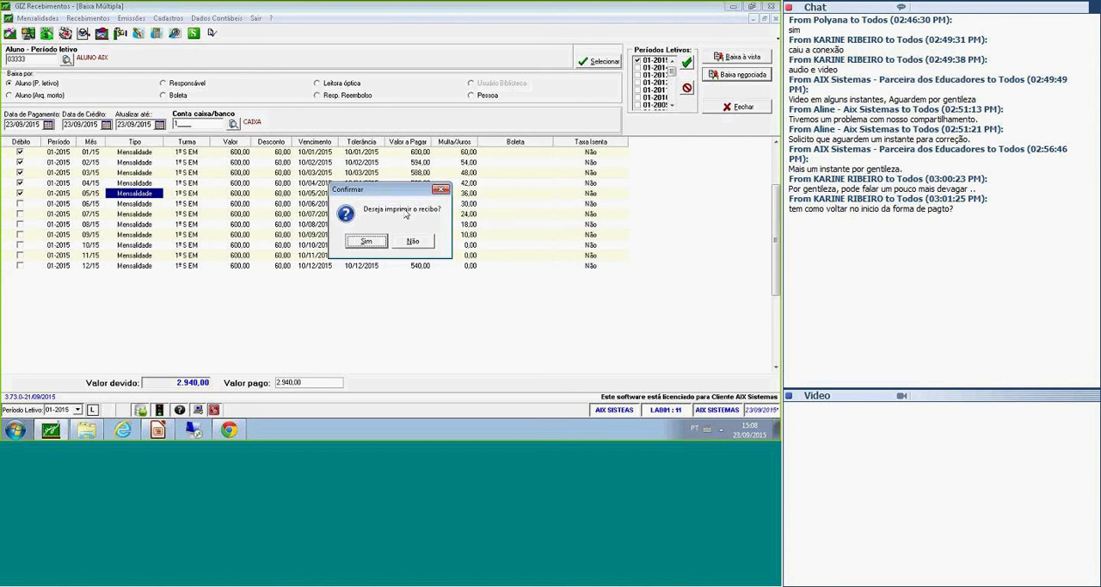
click(413, 241)
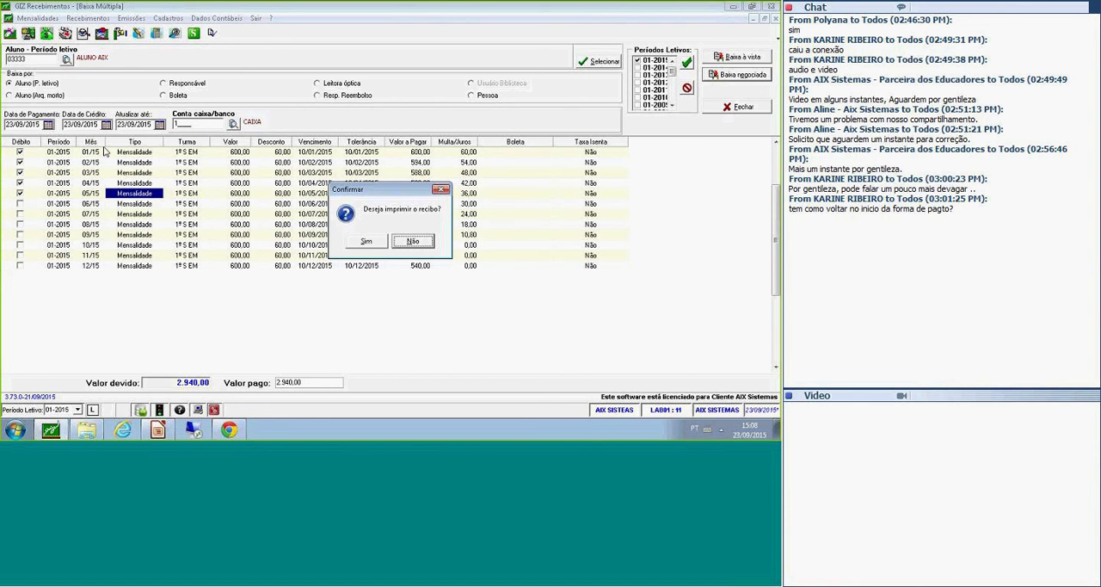
click(410, 241)
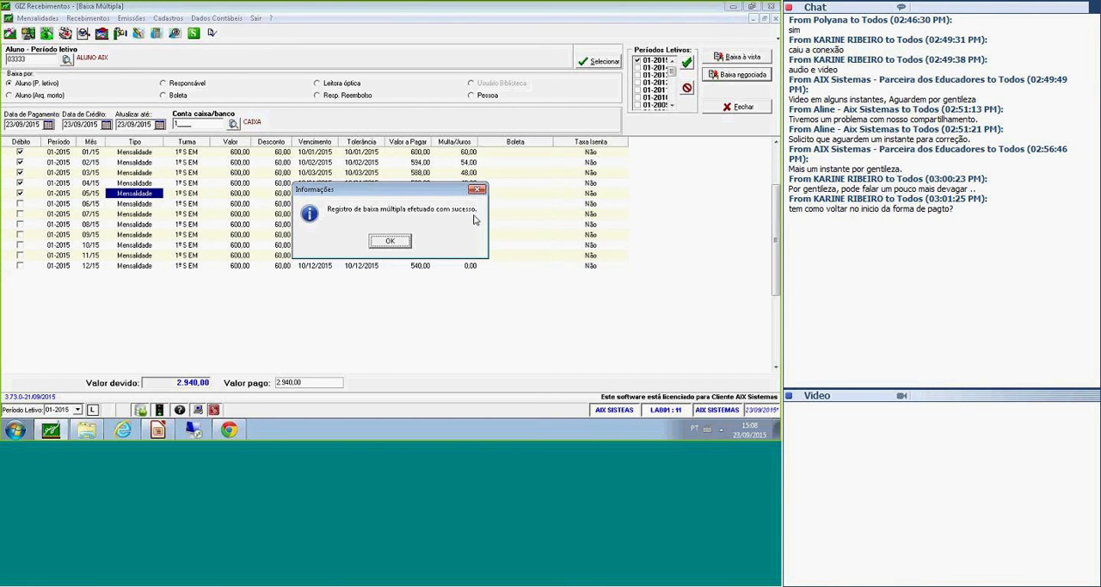
click(405, 243)
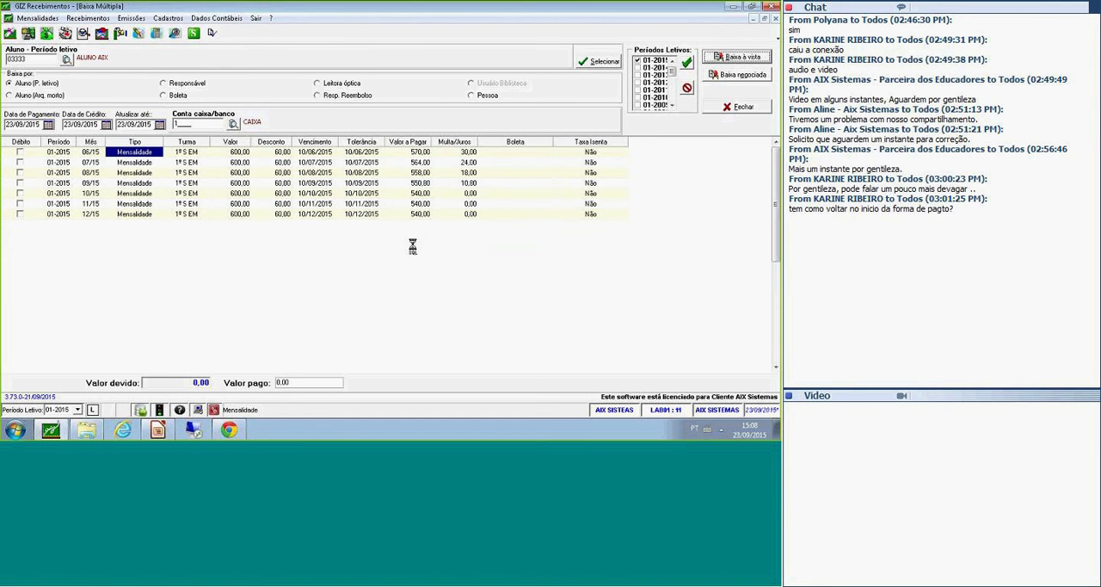
Examine which monthly tuition debts remain open for the student after the negotiated settlement.
click(139, 214)
click(136, 164)
click(131, 155)
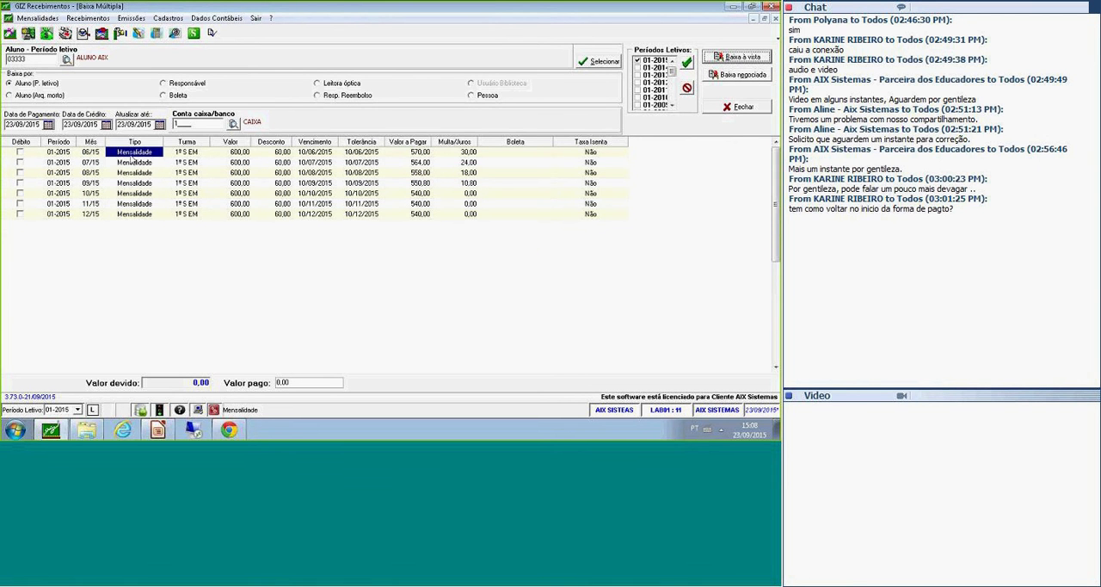
click(130, 155)
click(134, 163)
click(135, 163)
click(136, 173)
click(140, 193)
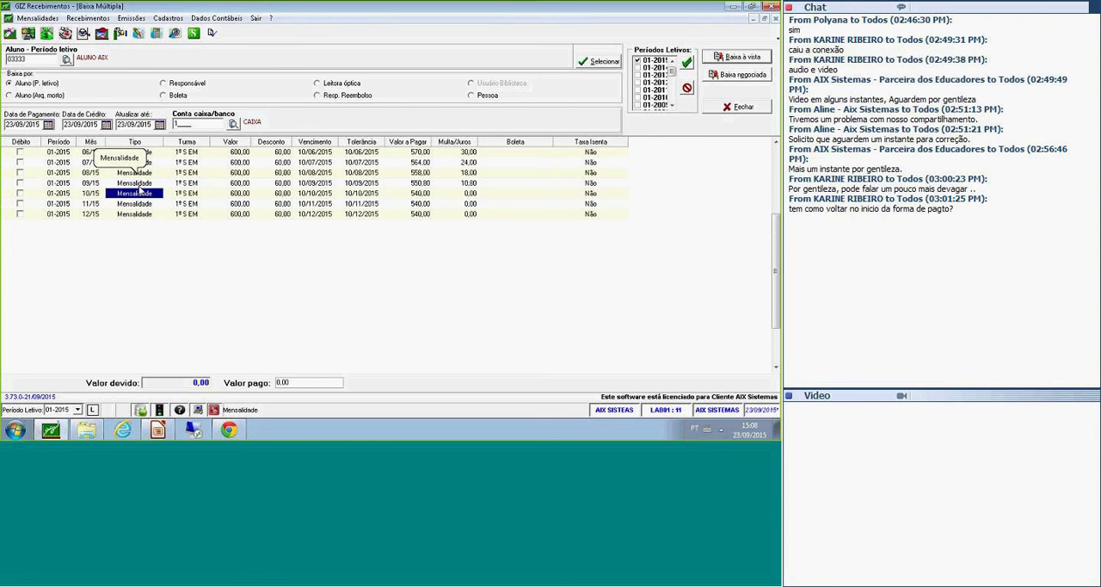
click(145, 214)
click(107, 152)
click(136, 172)
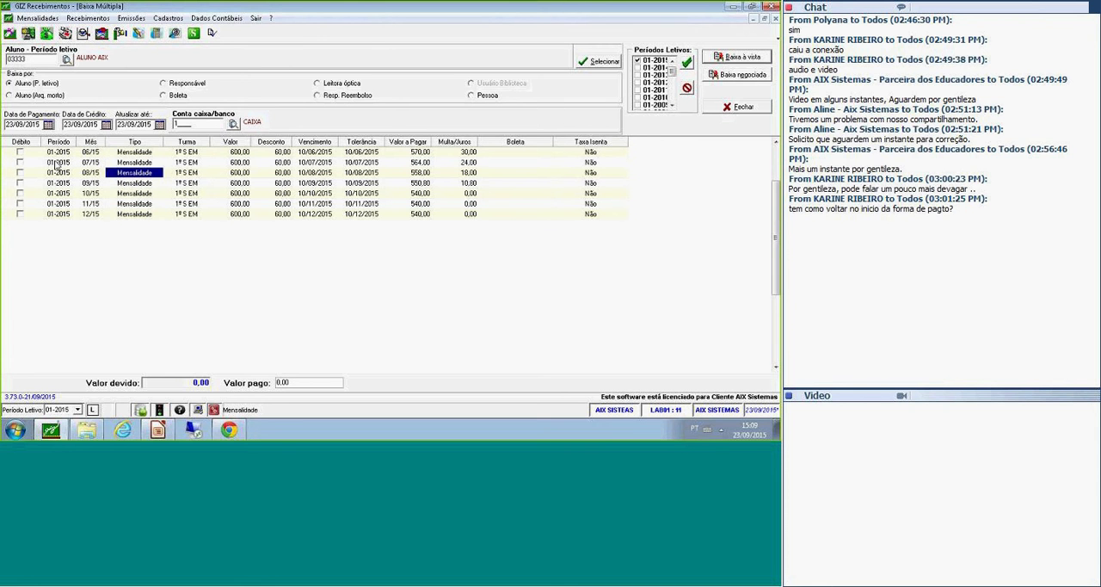
click(93, 154)
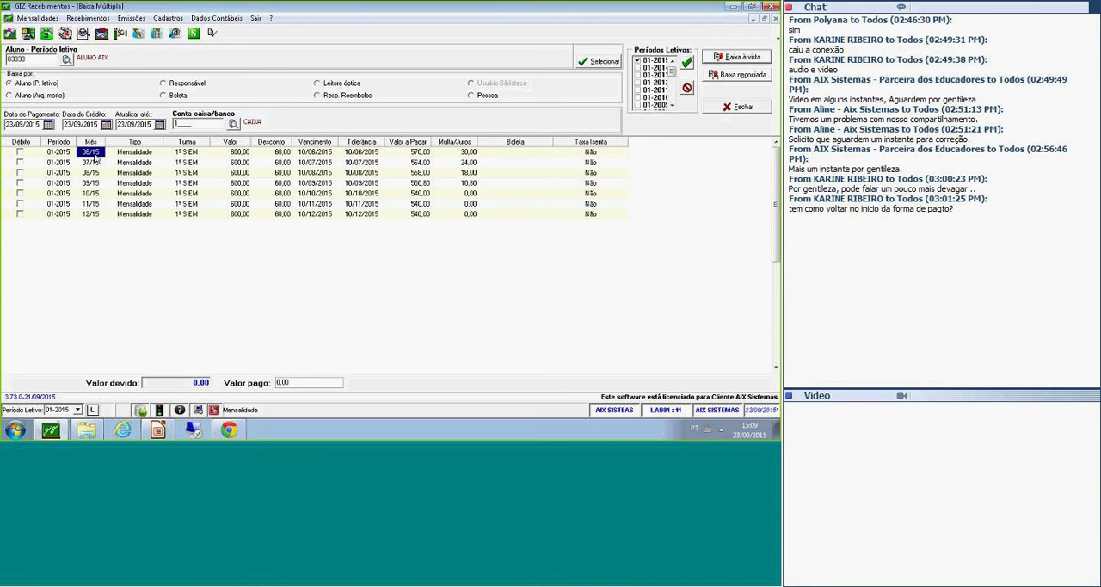
click(135, 214)
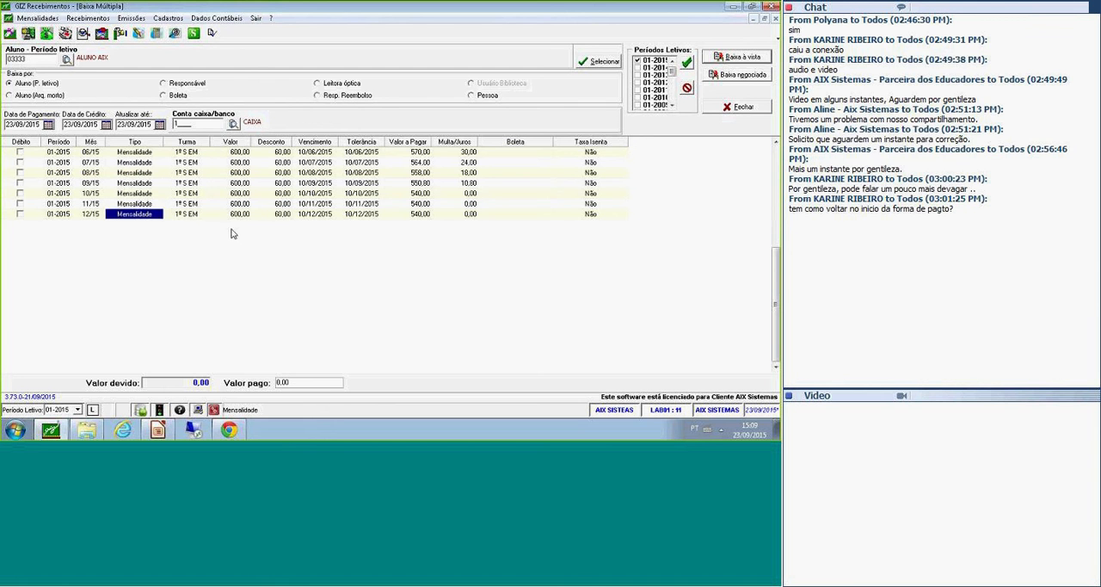
click(58, 213)
click(131, 216)
click(201, 216)
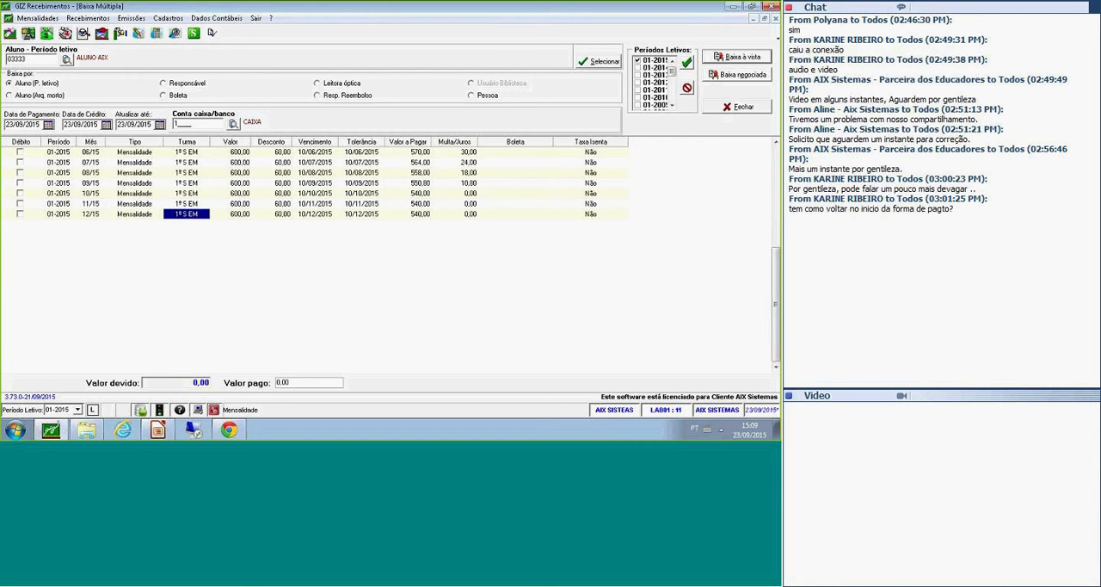
Close the multiple settlement form and open Alterar Situação de Títulos, moving its window slightly higher.
click(738, 110)
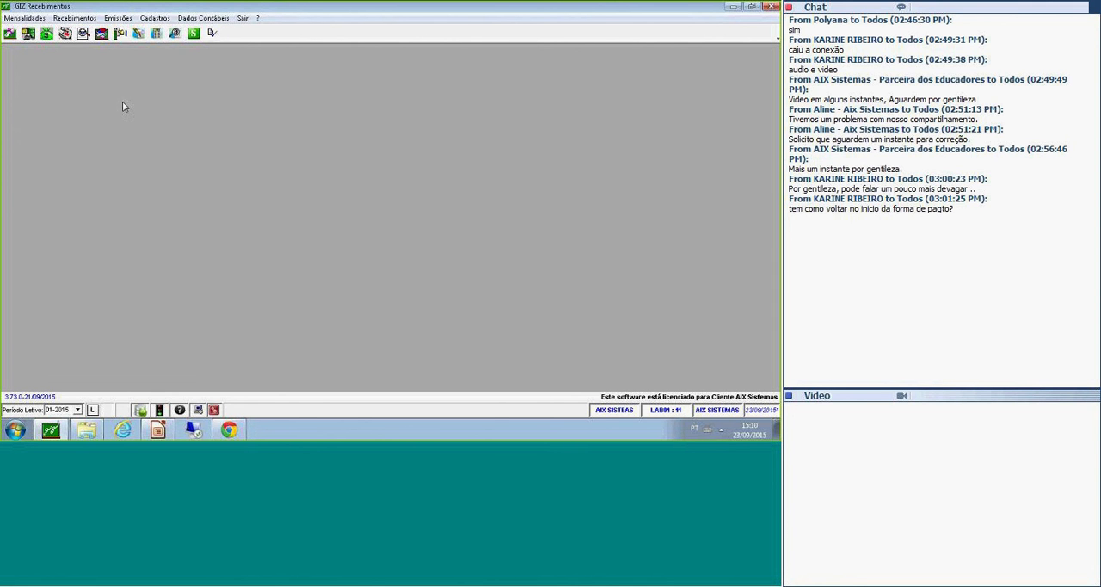
click(89, 20)
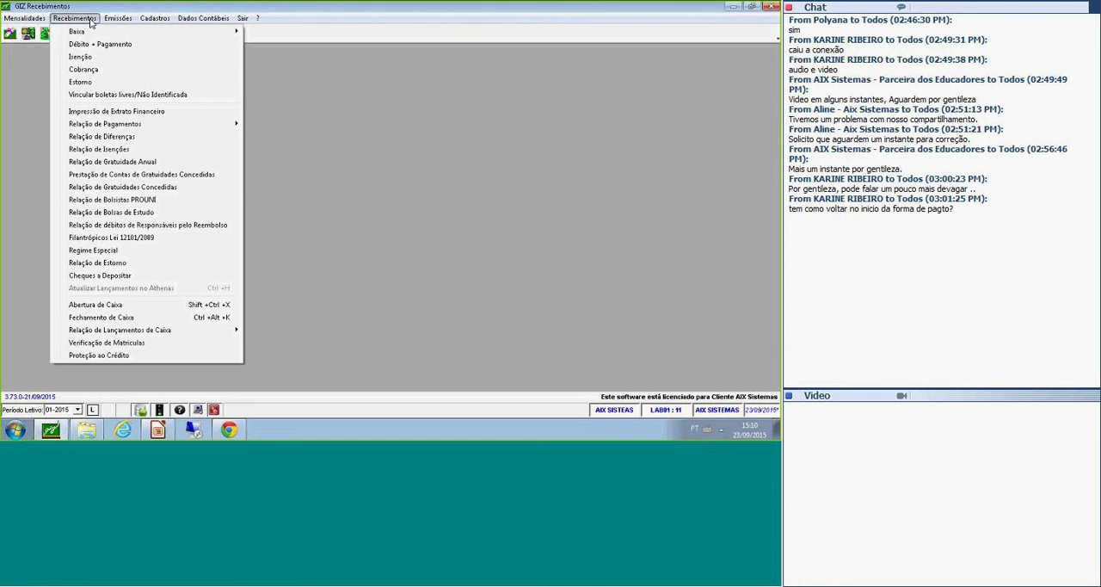
mouse_move(131, 37)
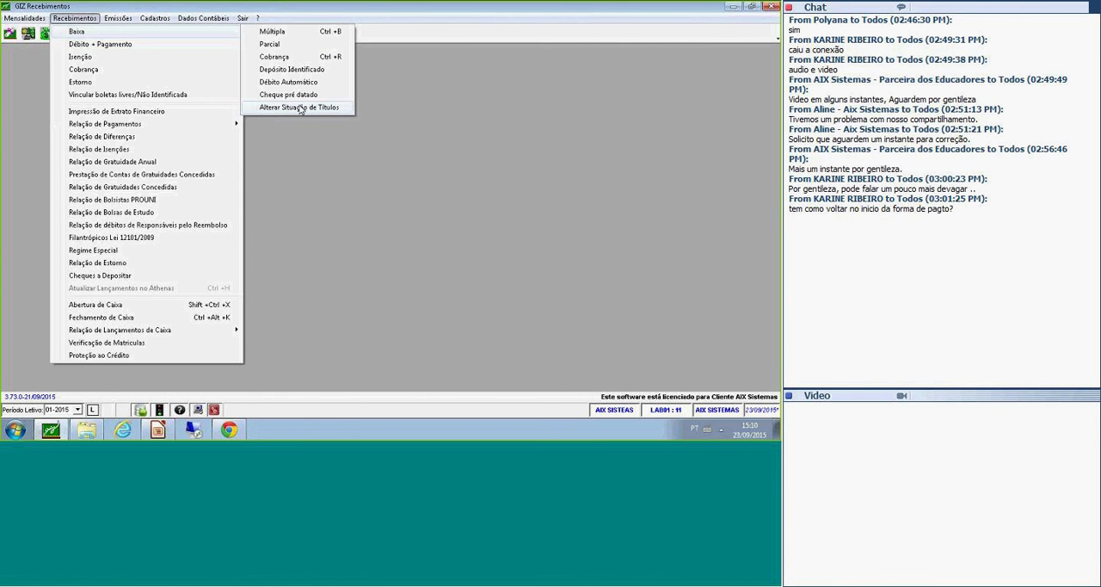
click(300, 108)
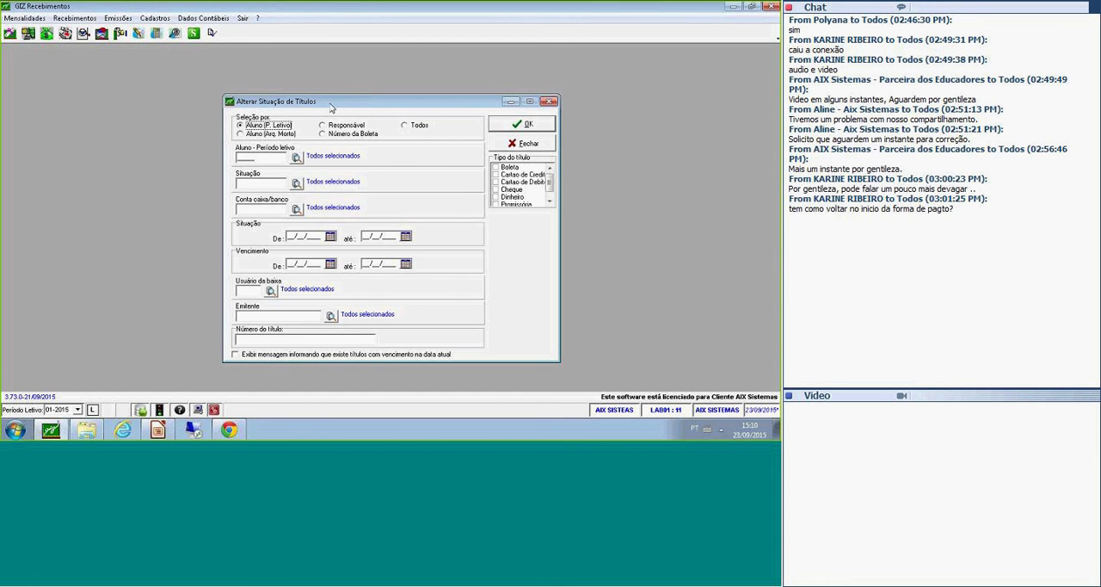
drag(329, 107, 327, 90)
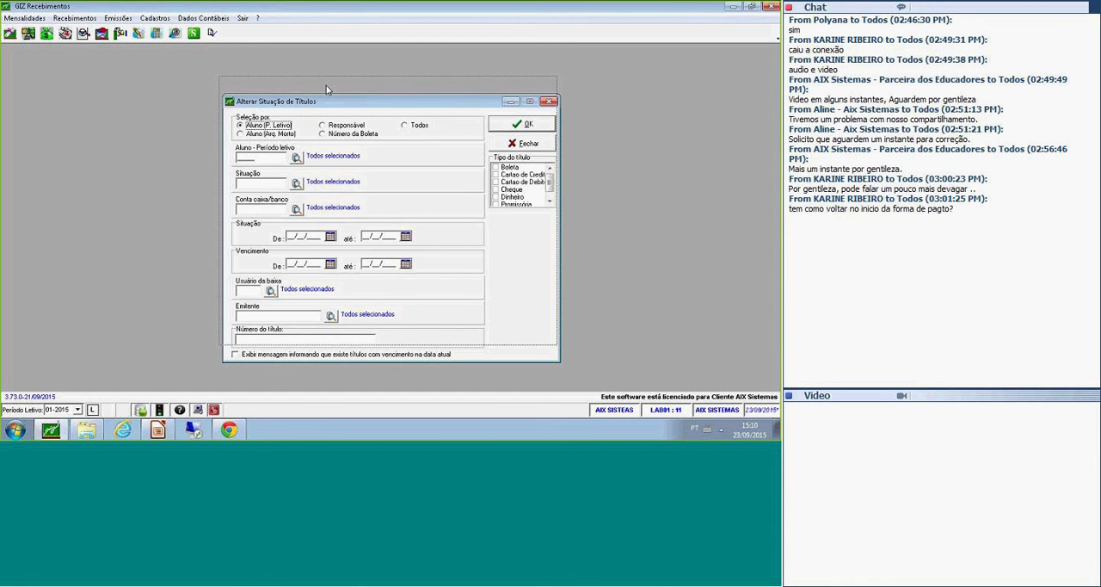
drag(327, 90, 325, 87)
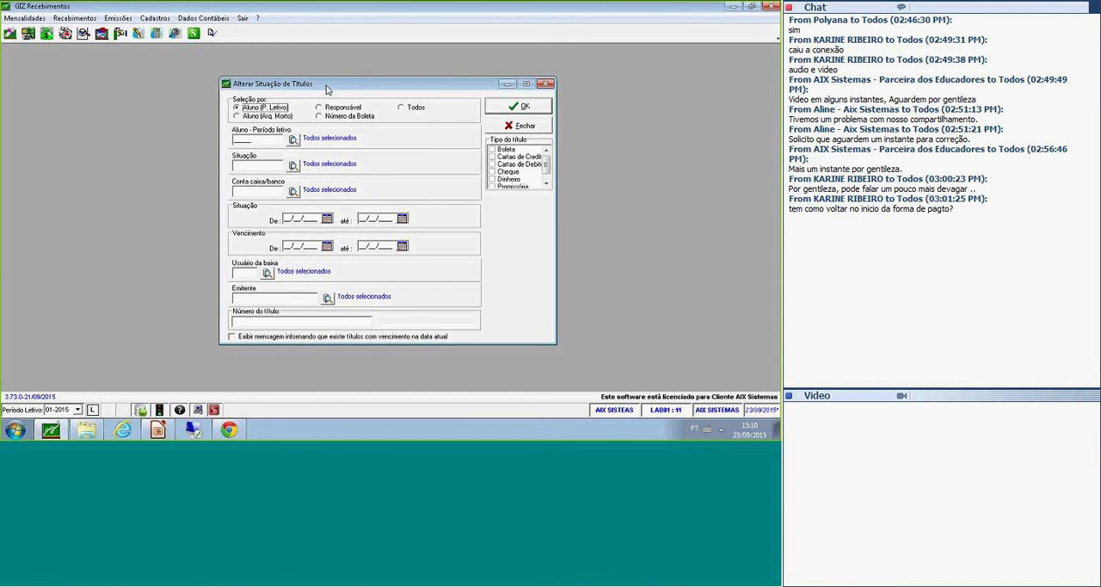
Filter the titles by the student's registration number and by the situation Em aberto.
click(268, 140)
text(03333)
key(Tab)
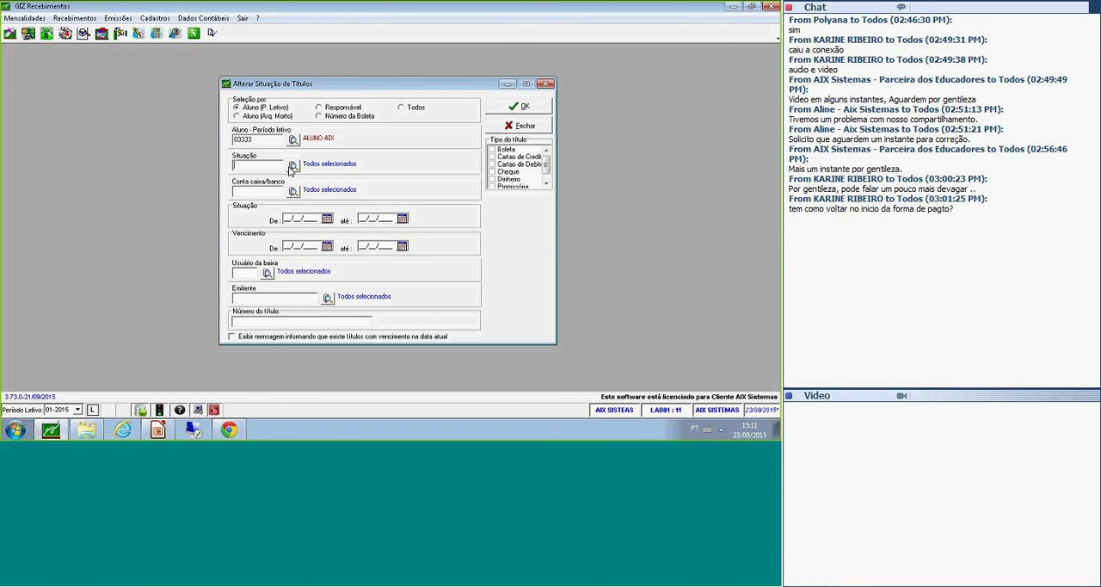
click(292, 165)
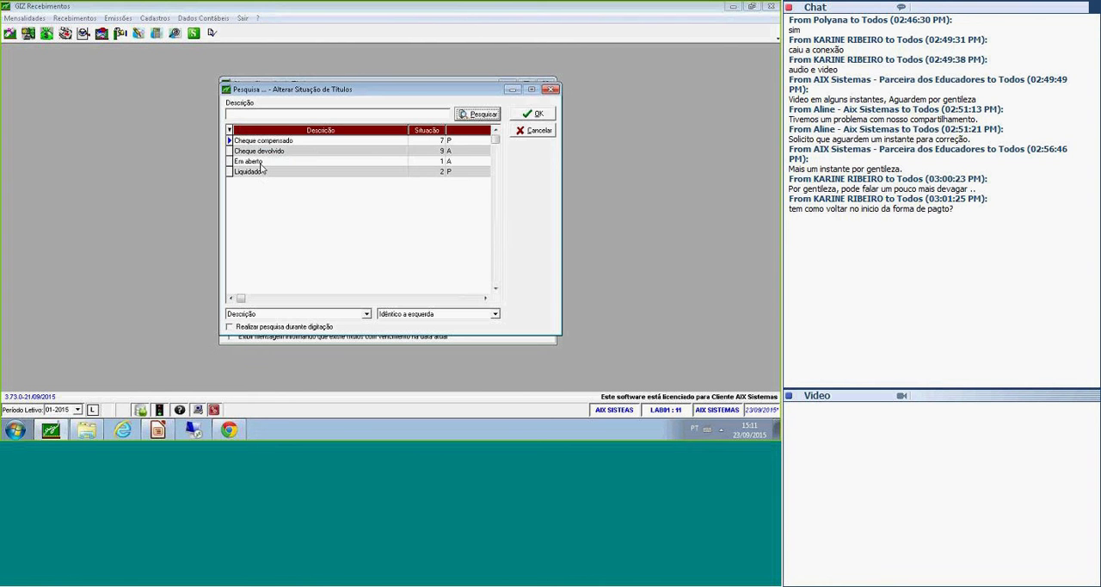
click(249, 161)
click(533, 116)
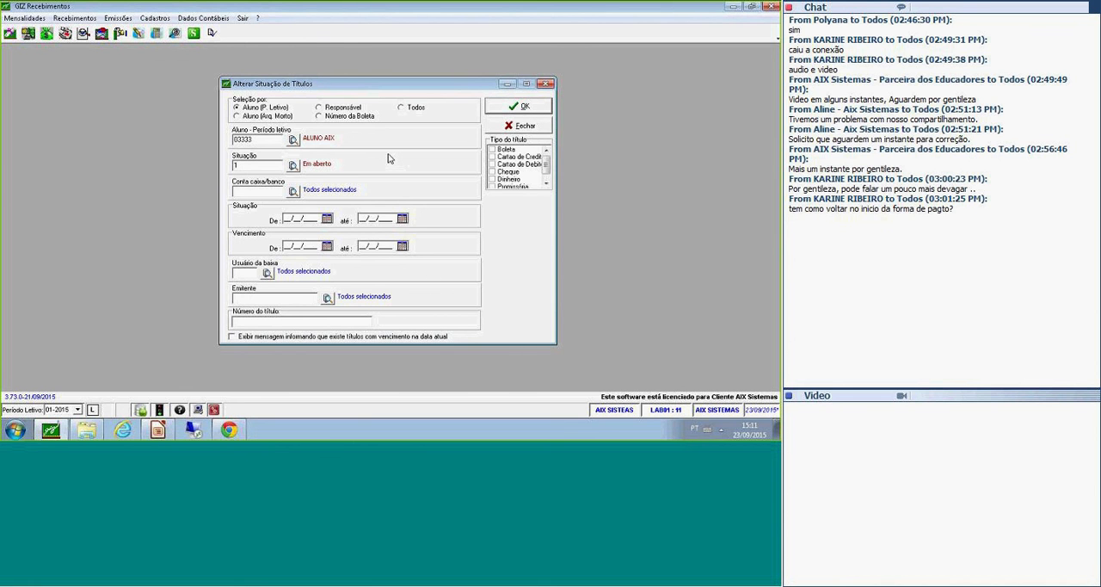
Restrict the title type to Cheque, leave the due date range empty and list the matching titles.
click(494, 172)
click(312, 246)
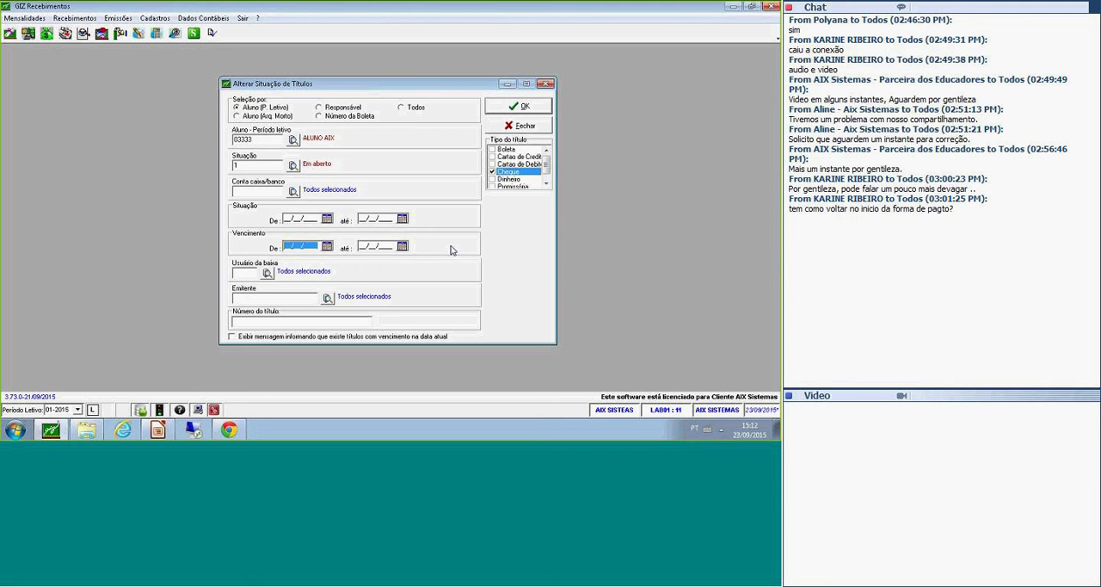
click(263, 165)
click(514, 106)
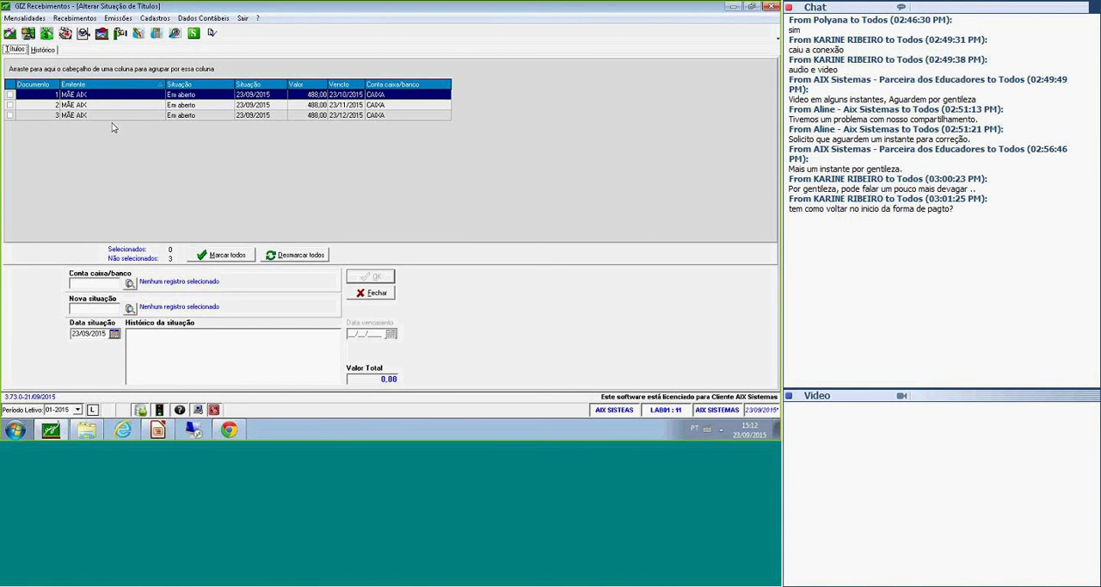
Review the issuer, due dates and document numbers of the open cheques in the list.
click(127, 104)
click(133, 96)
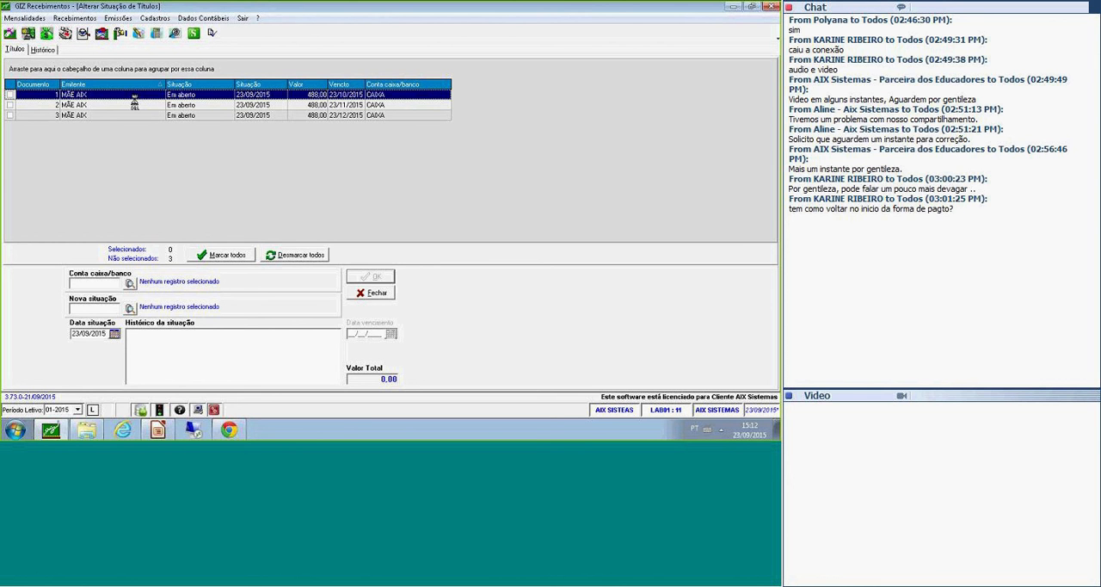
click(363, 109)
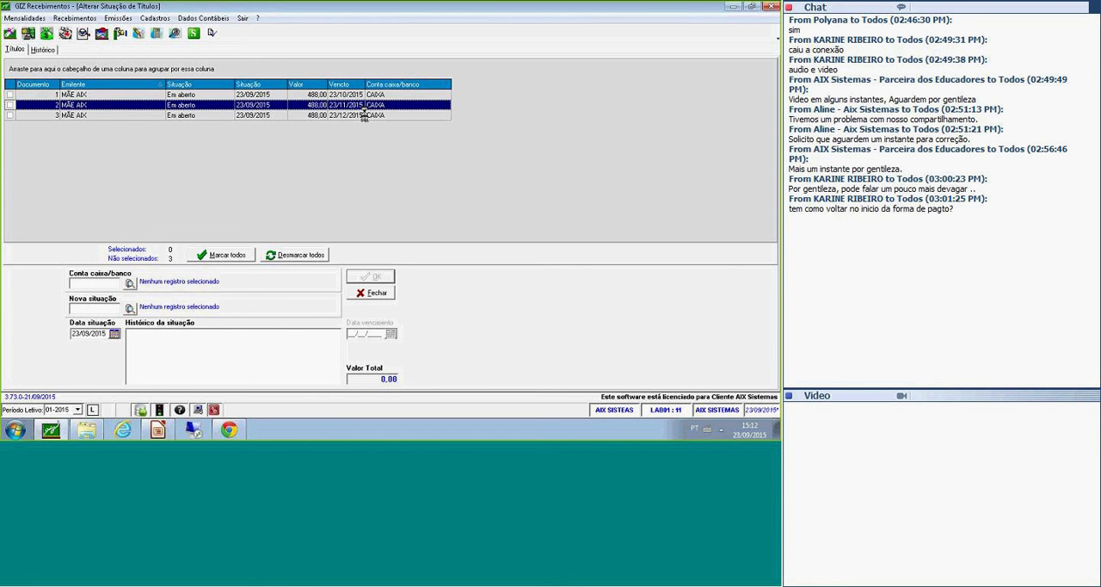
click(364, 117)
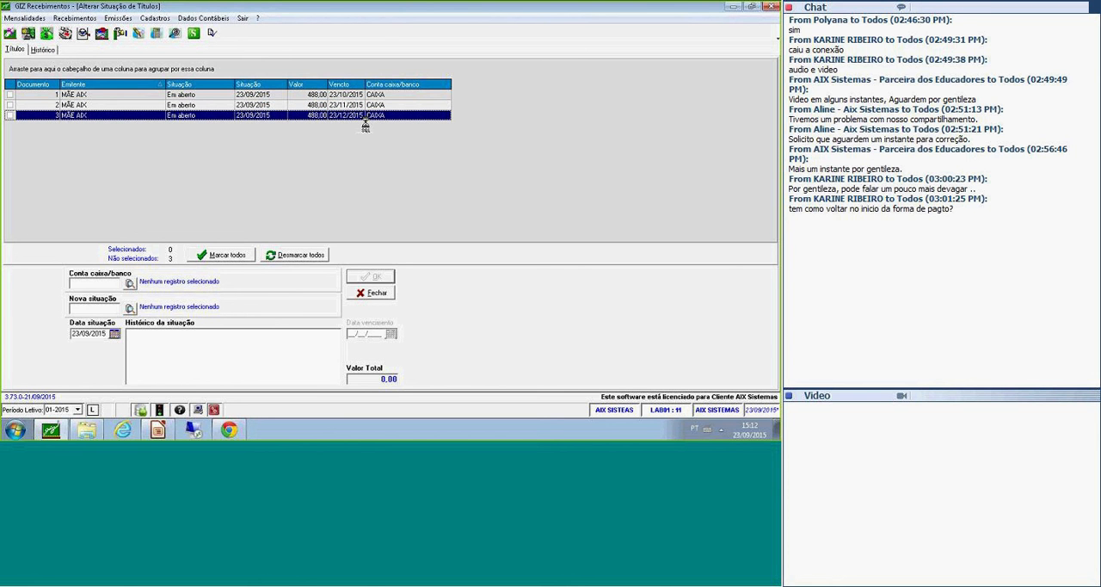
click(45, 97)
click(51, 105)
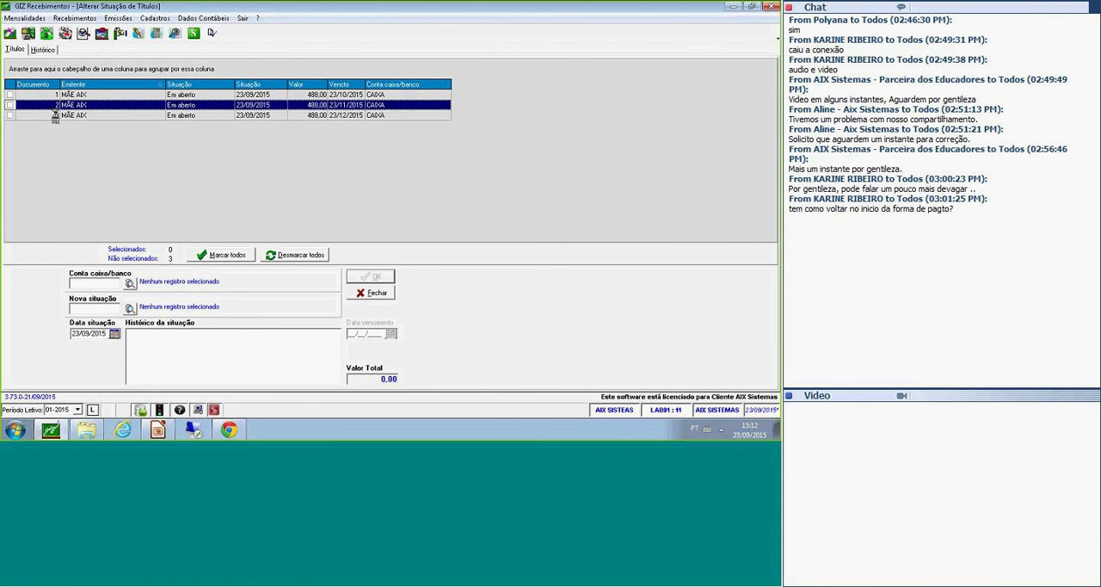
click(54, 115)
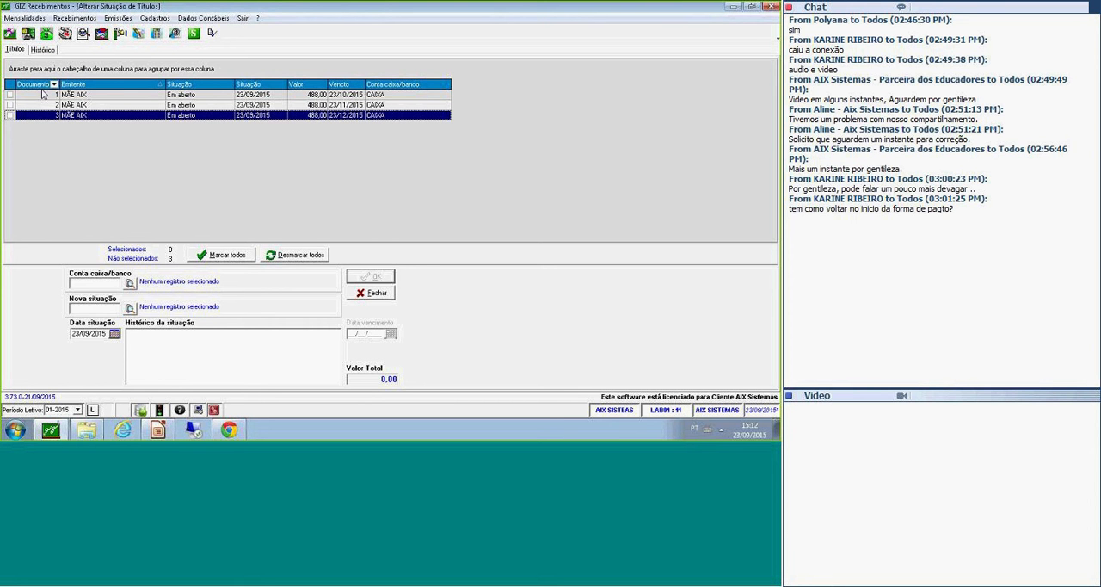
click(51, 104)
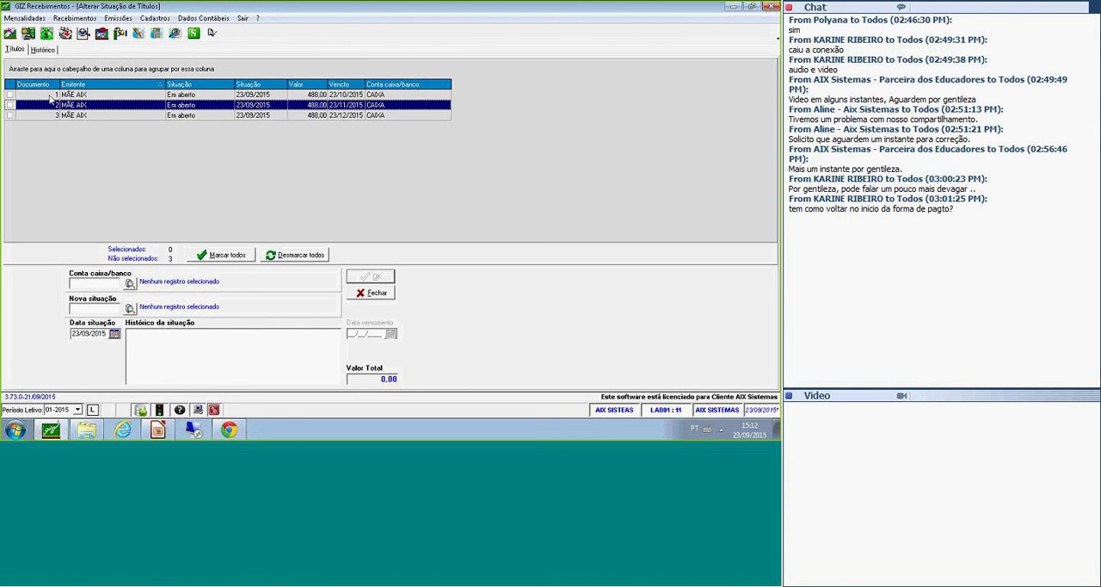
click(49, 96)
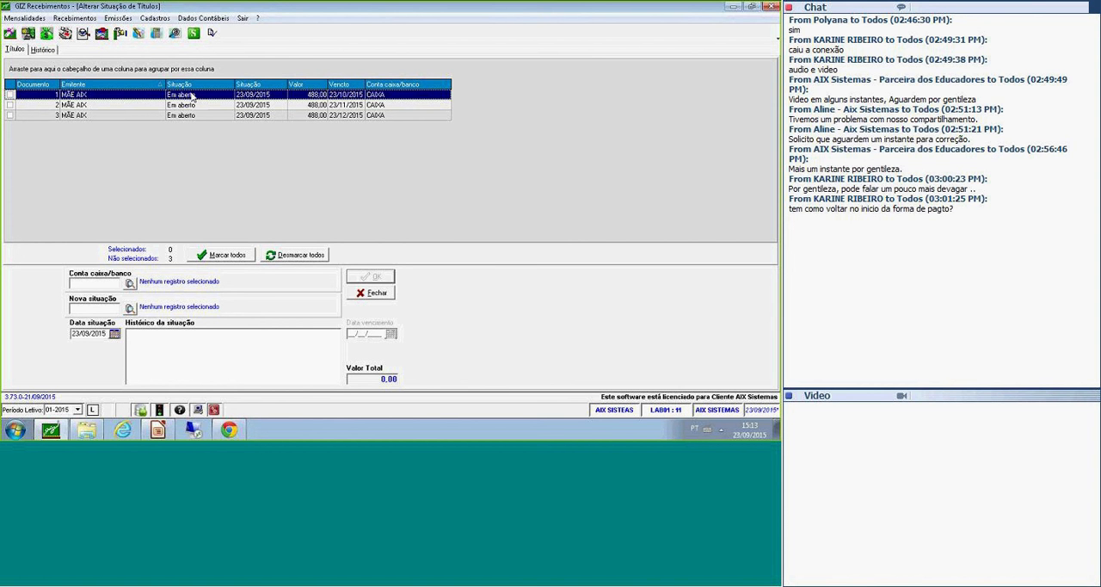
Mark the cheque with document number 1 and assign it the second bank account found in the Conta caixa/banco search.
click(10, 94)
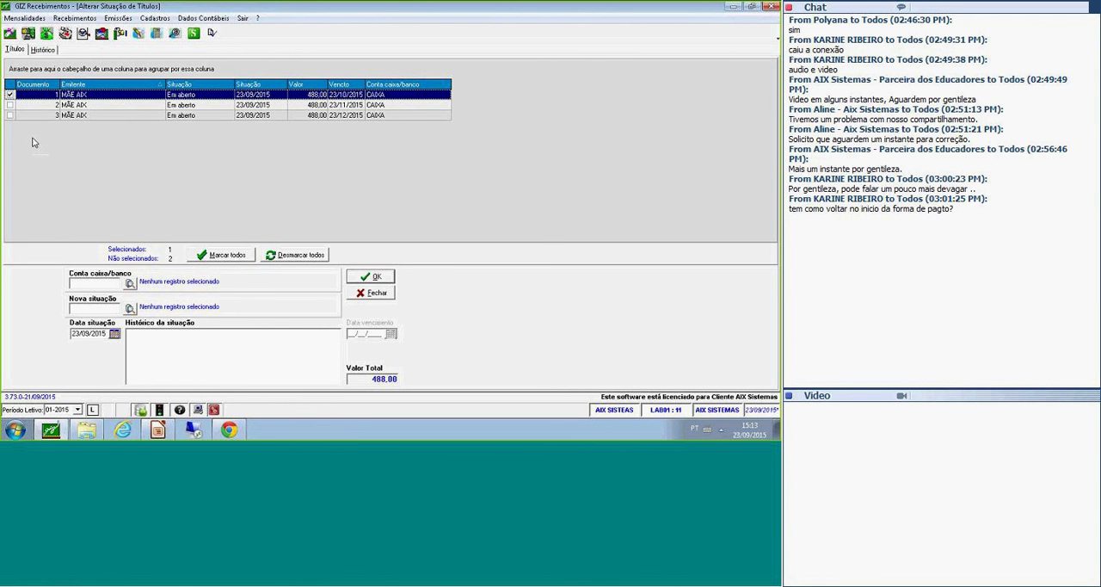
click(129, 284)
click(473, 114)
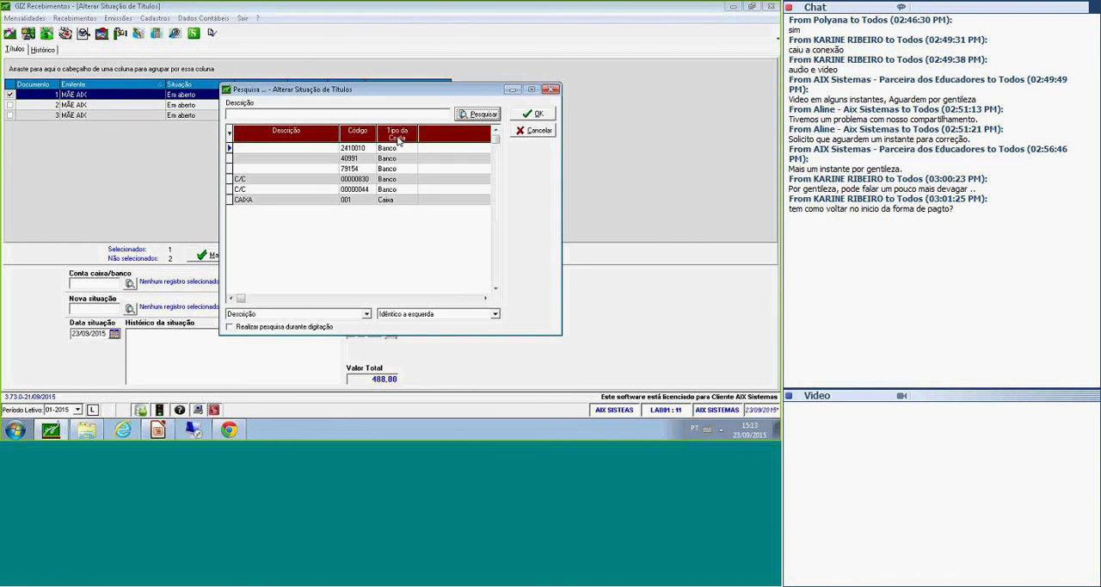
click(327, 159)
click(532, 113)
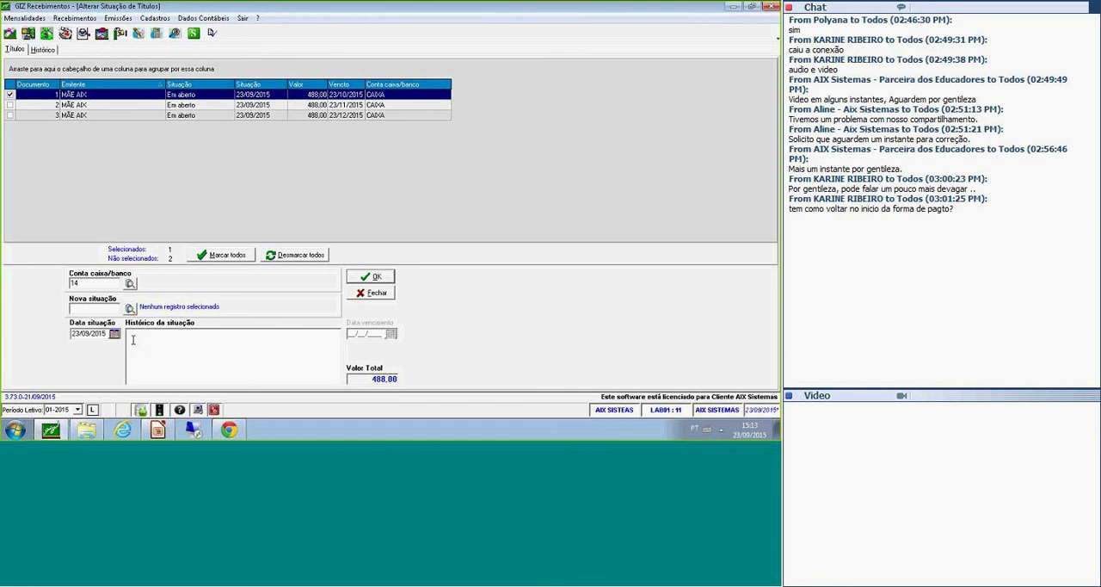
Set the new situation of the marked cheque to Cheque compensado from the situation search.
click(130, 308)
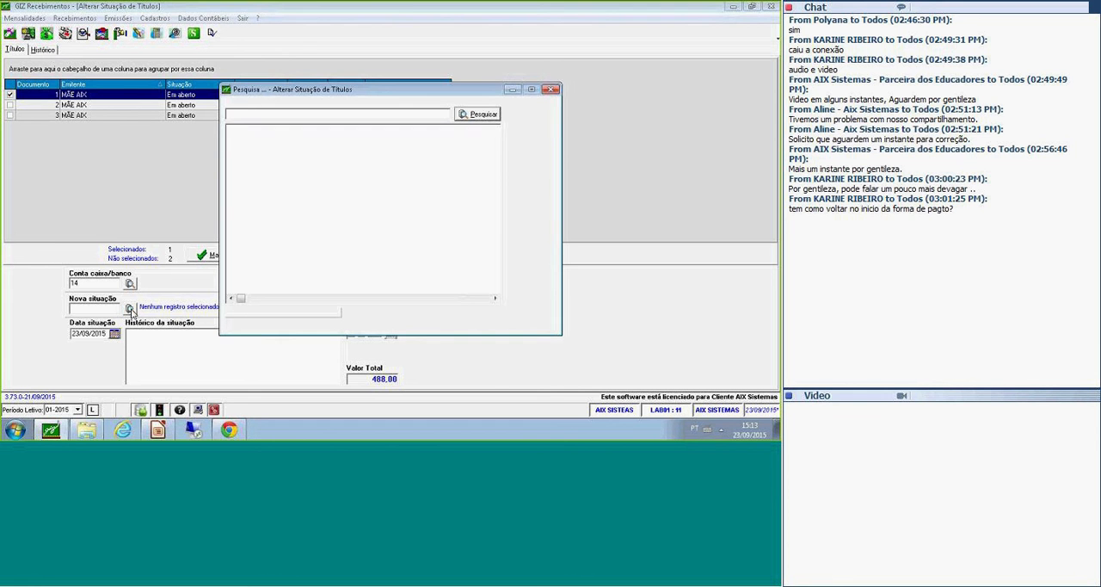
click(466, 115)
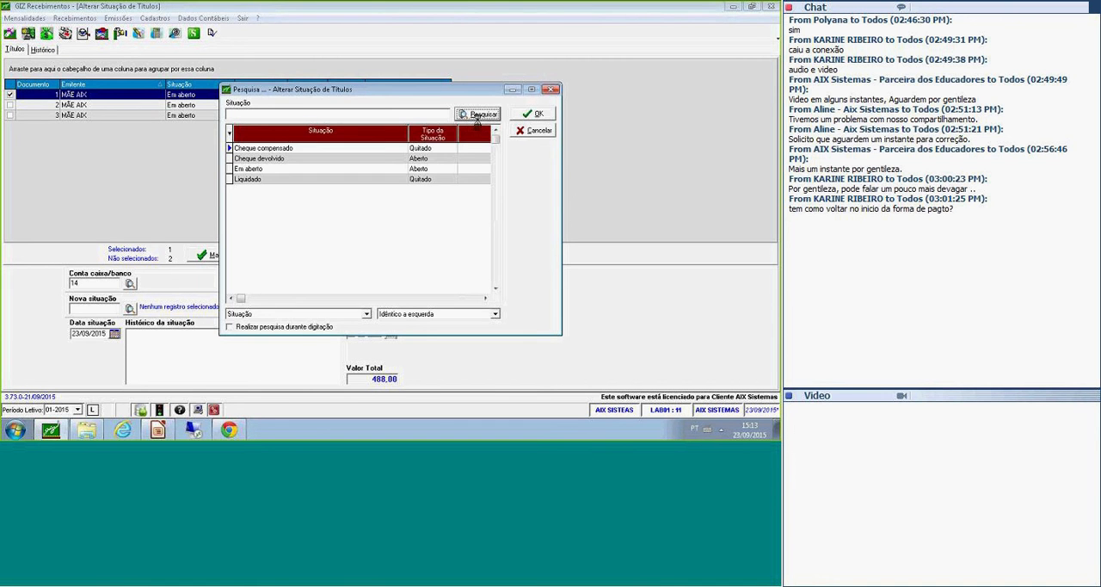
click(386, 152)
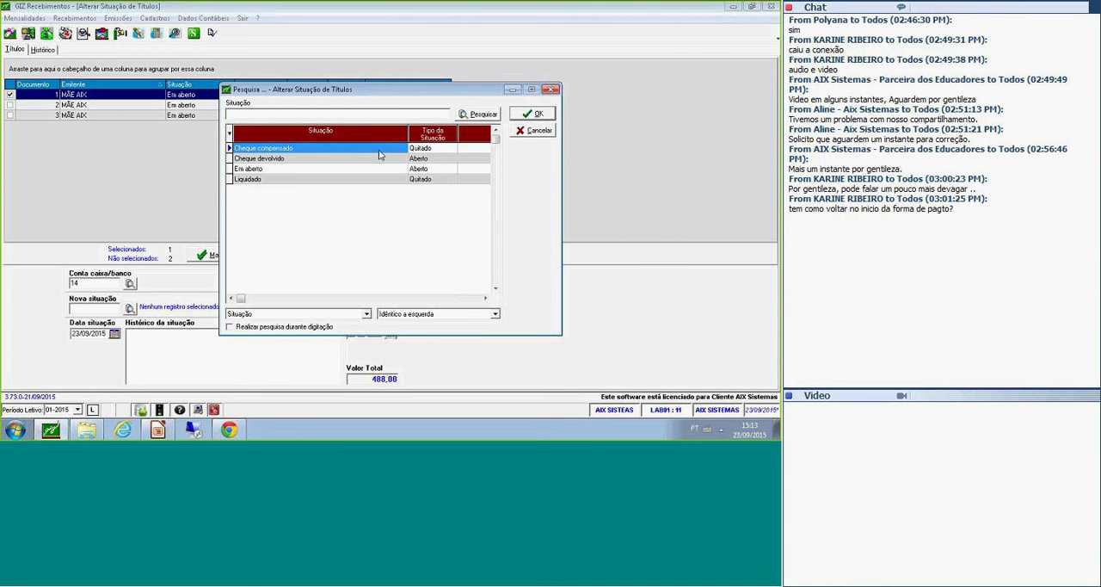
click(432, 152)
click(529, 114)
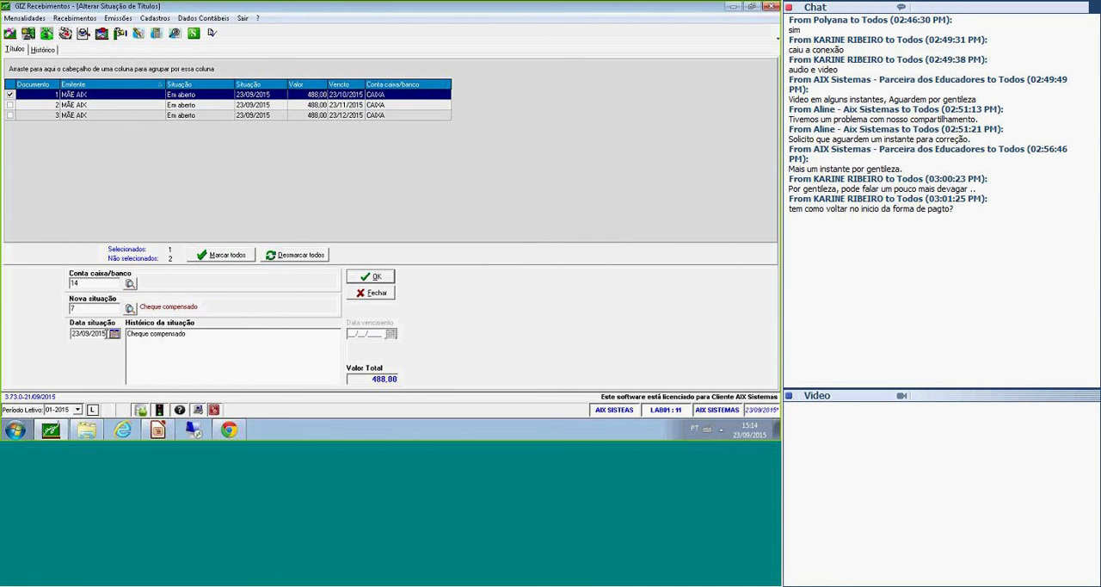
Complete the situation history as "Cheque compensado no dia 23/10." and apply the situation change to the marked cheque.
drag(106, 334, 71, 333)
click(216, 339)
text(no dia 23/10.)
double_click(112, 283)
drag(255, 337, 187, 336)
click(231, 335)
click(365, 279)
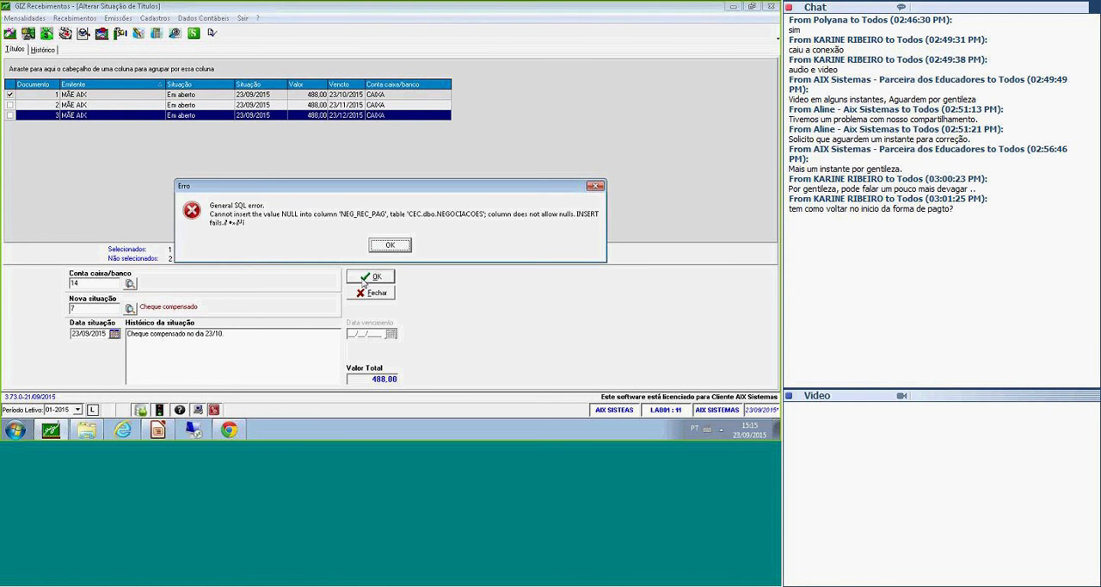
click(407, 247)
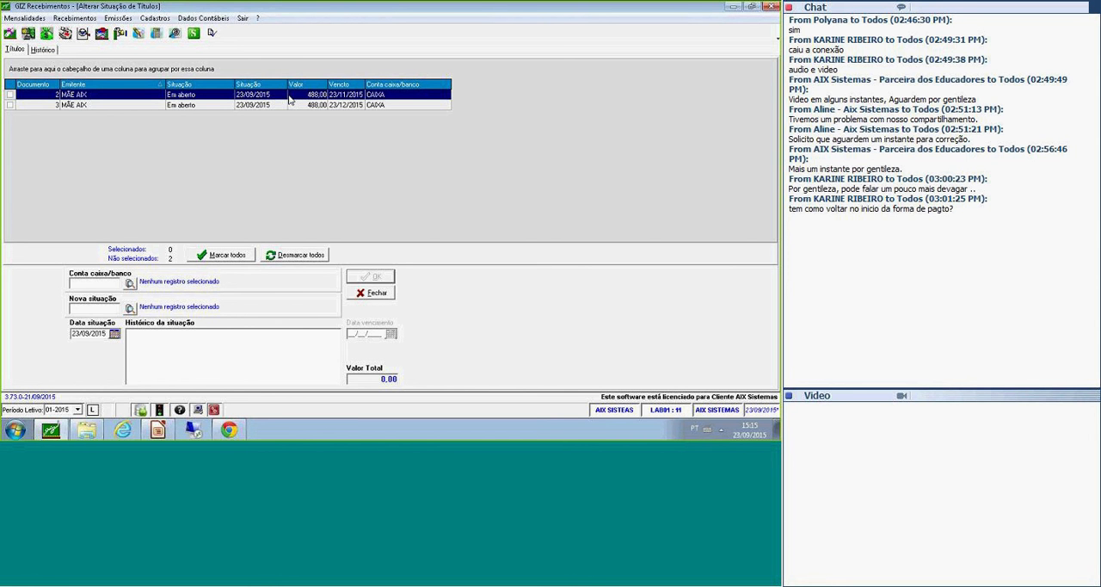
Mark the cheque with document number 2 and enter the same cash/bank account code as for the first cheque.
click(10, 95)
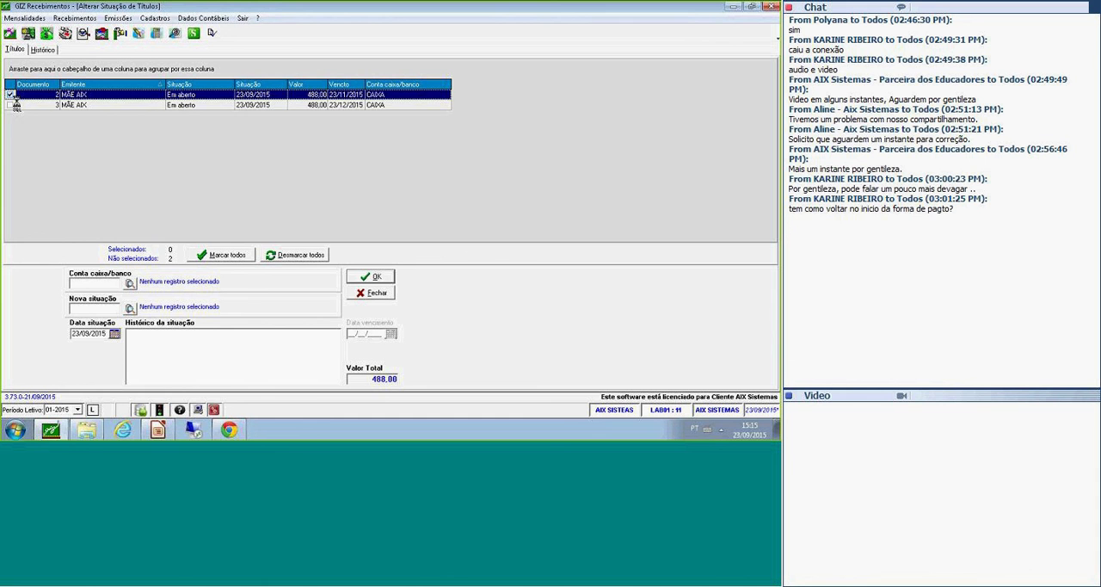
click(113, 282)
text(14)
key(Tab)
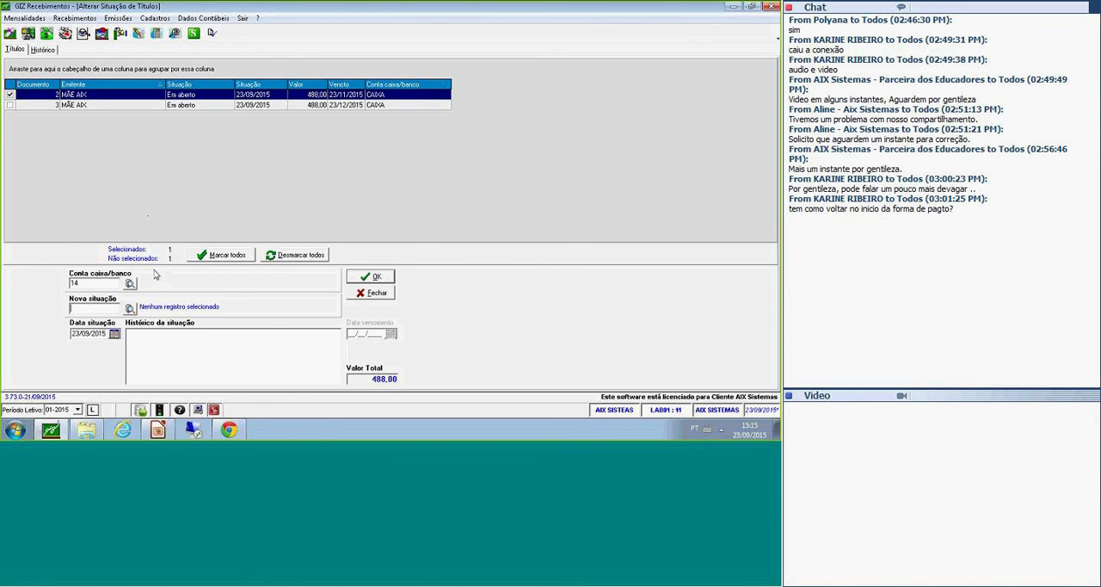
Look up Cheque devolvido as a possible new situation, cancel the search and leave the Alterar Situação de Títulos windows.
click(130, 308)
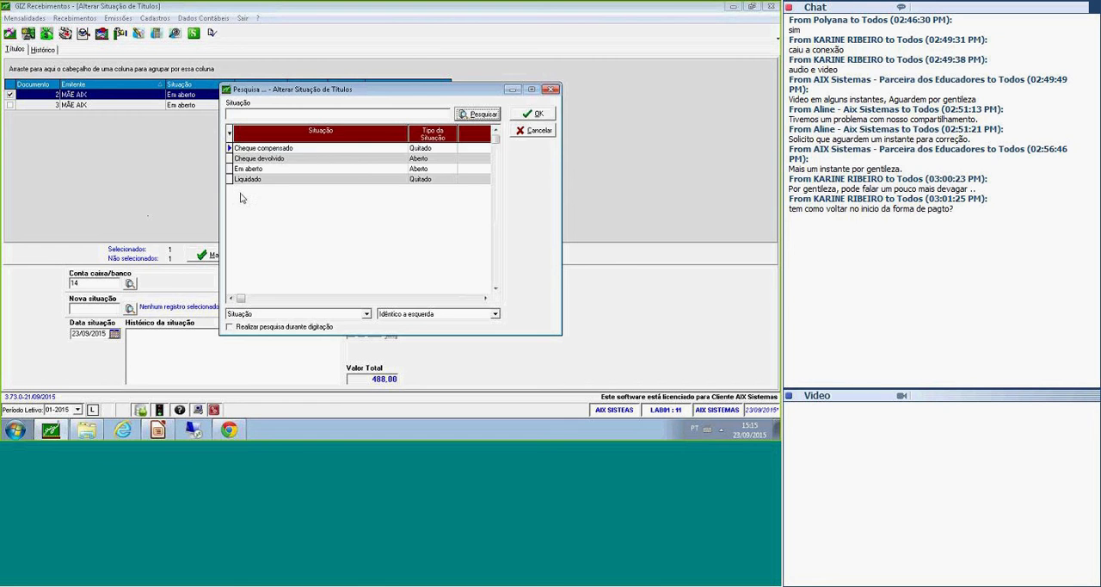
click(358, 160)
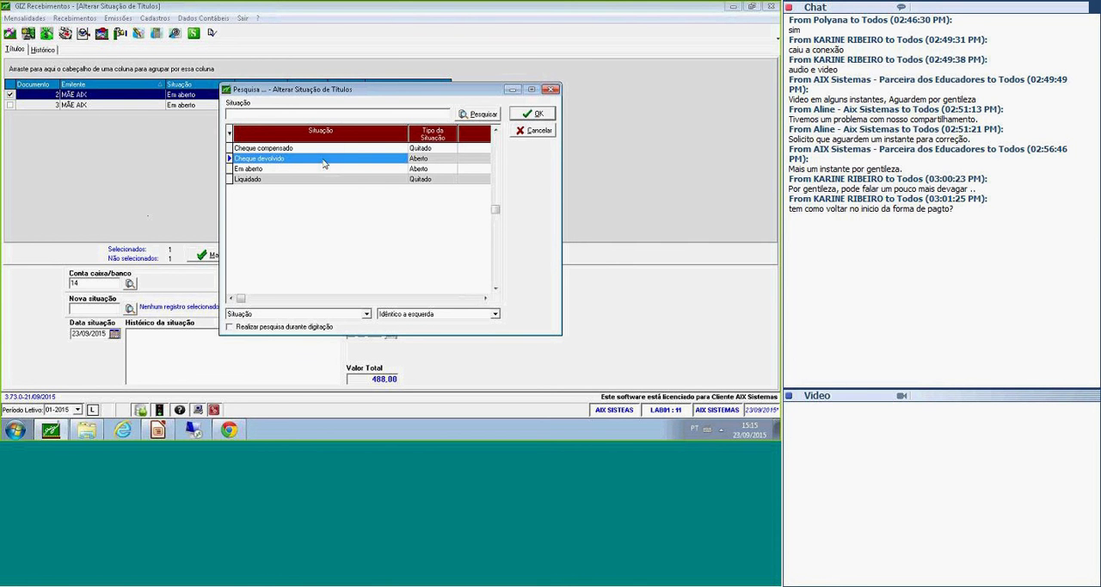
click(540, 132)
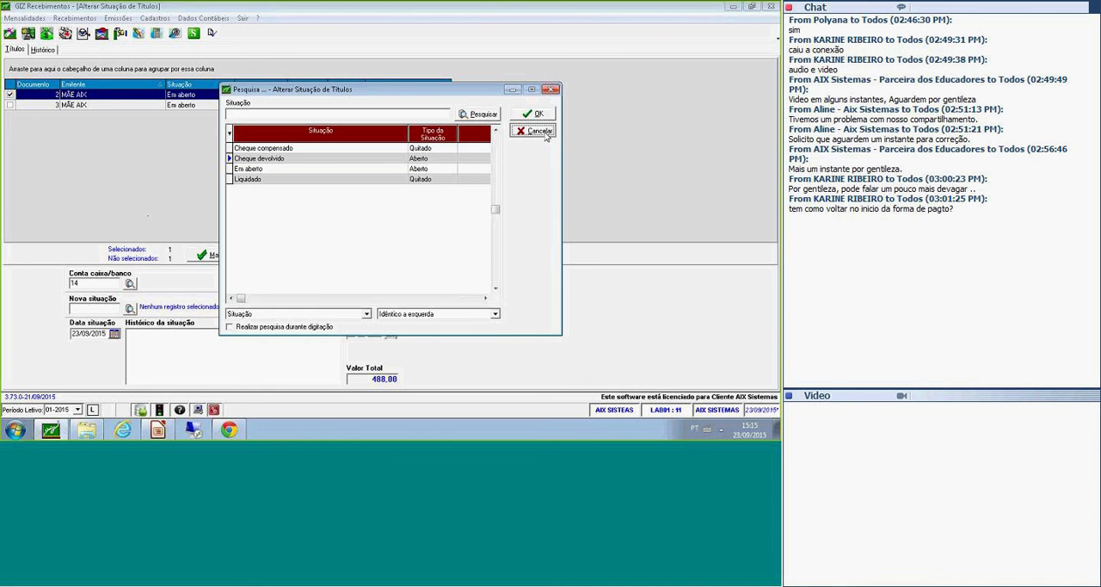
click(541, 132)
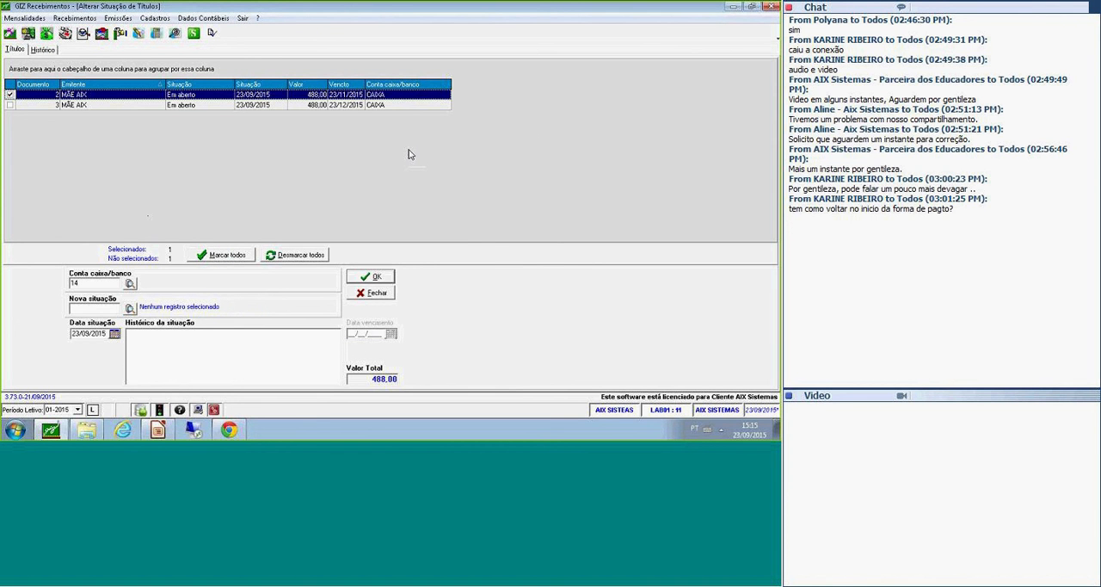
click(375, 297)
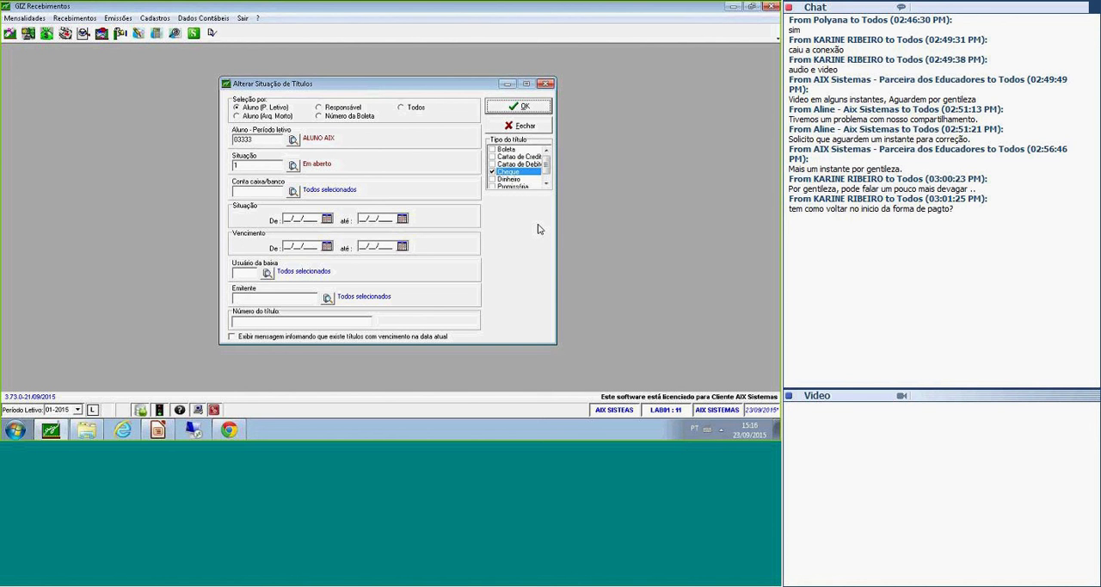
click(507, 127)
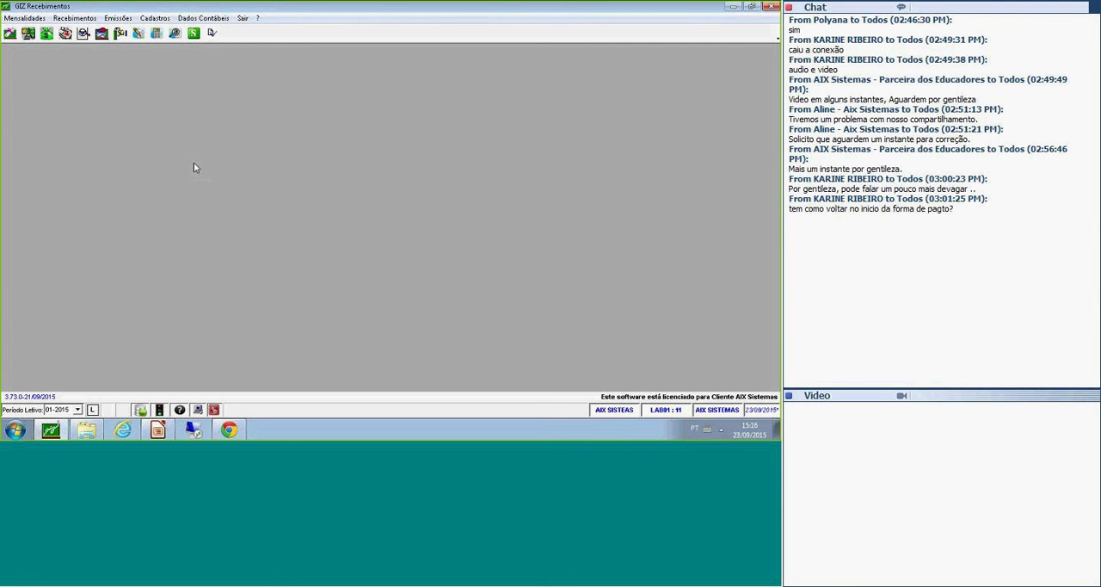
Open the laser boleta emission for negotiations and select by Aluno, entering the student's registration number.
click(121, 19)
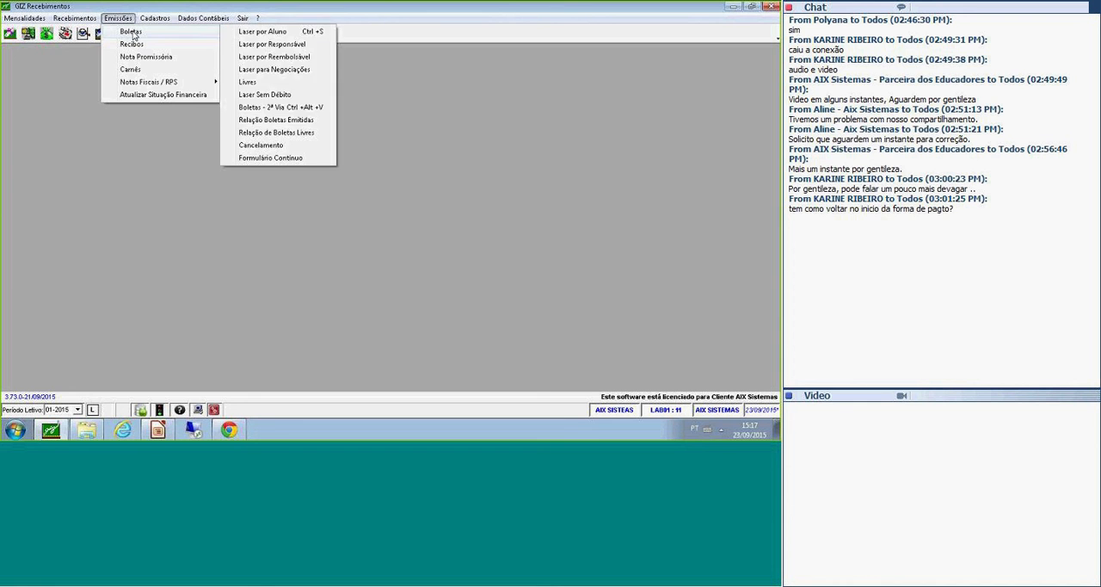
mouse_move(134, 35)
click(320, 70)
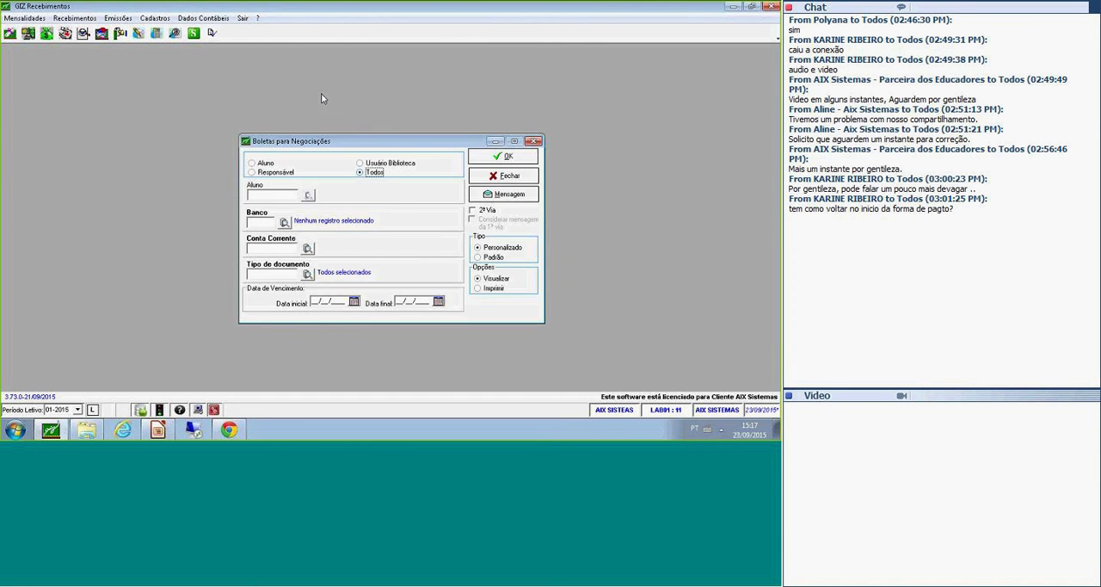
drag(344, 148, 341, 116)
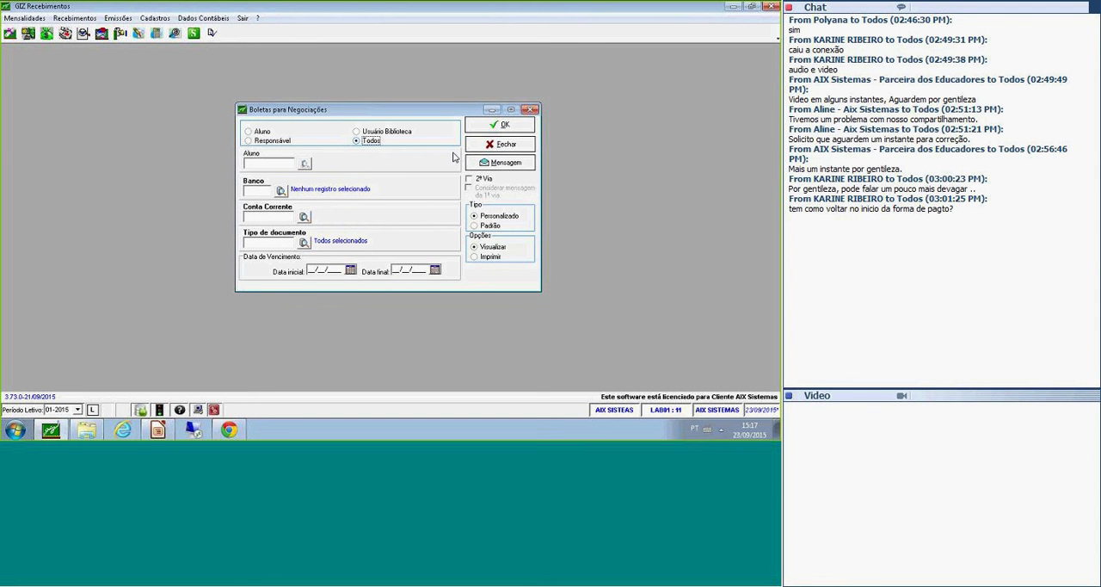
click(266, 132)
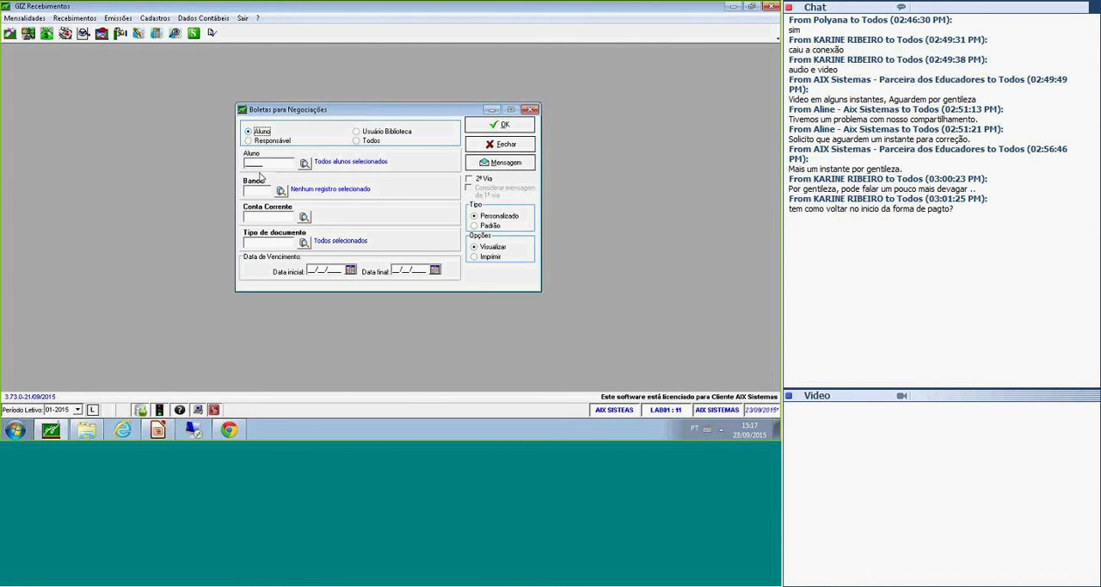
click(284, 163)
text(03333)
key(Tab)
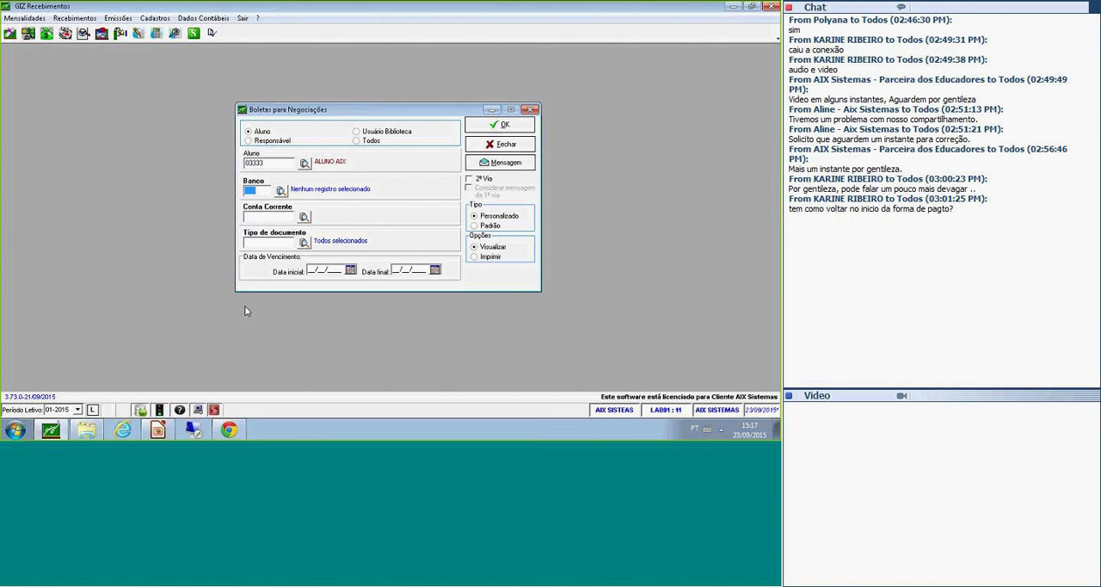
Choose Banco do Brasil, code 105, as the bank for the negotiation boletas, together with its current account.
click(280, 191)
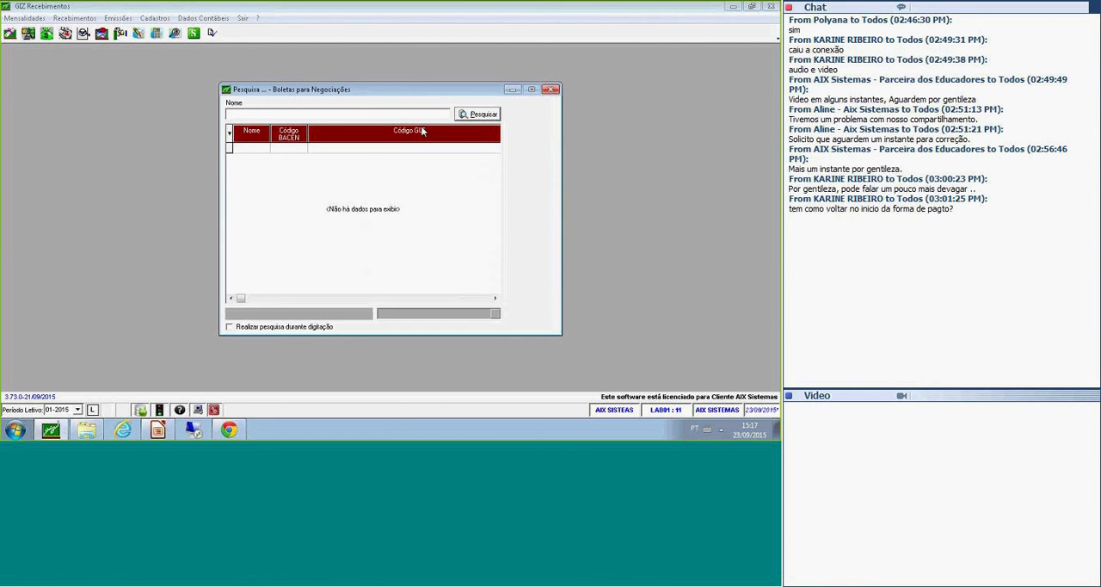
double_click(388, 150)
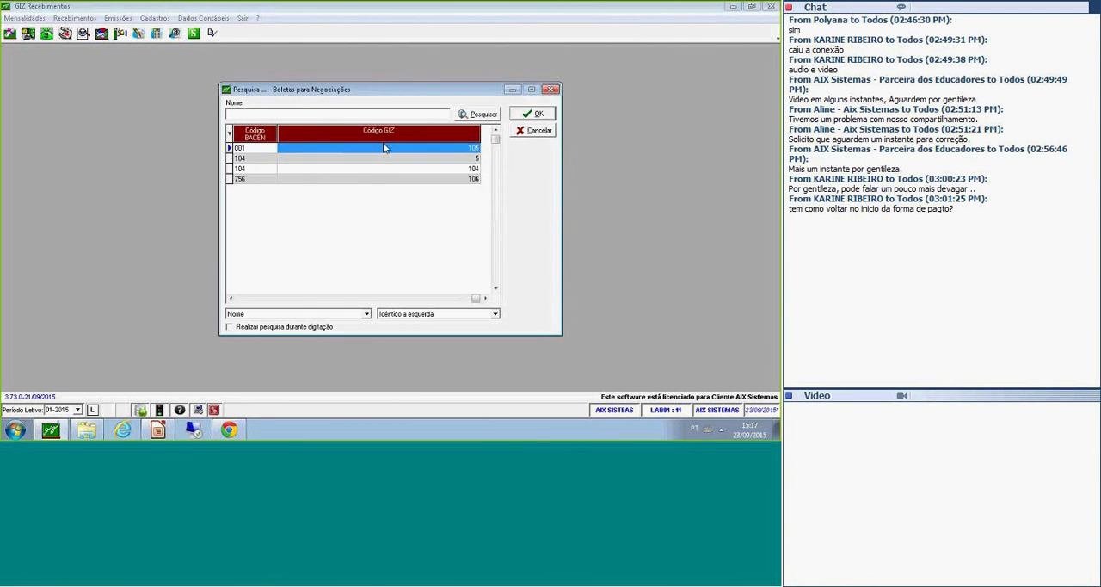
click(309, 218)
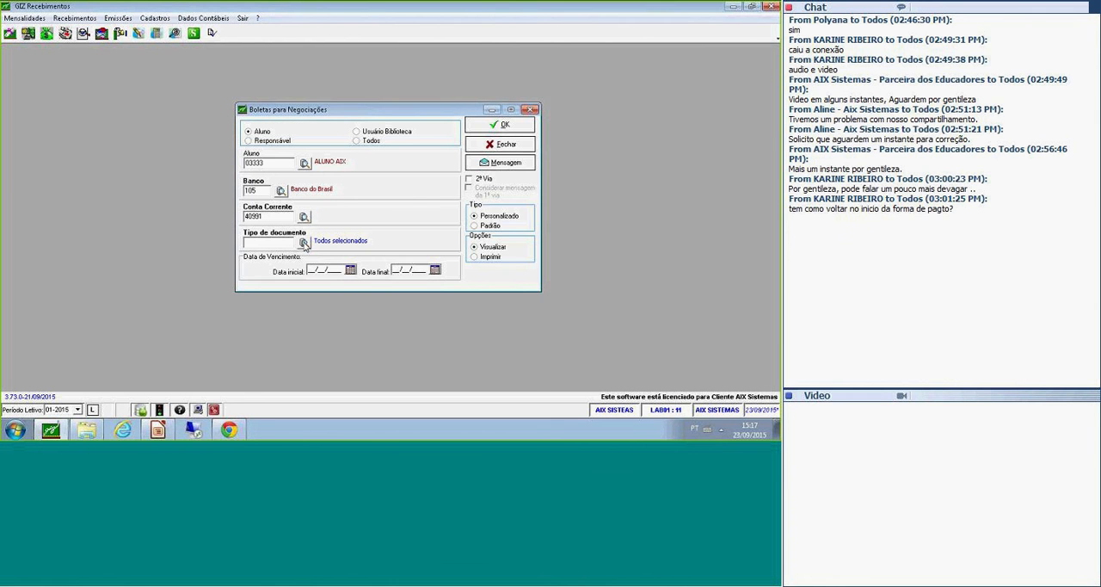
Set the document type of the negotiation boletas to Boleta through the document type search.
click(305, 244)
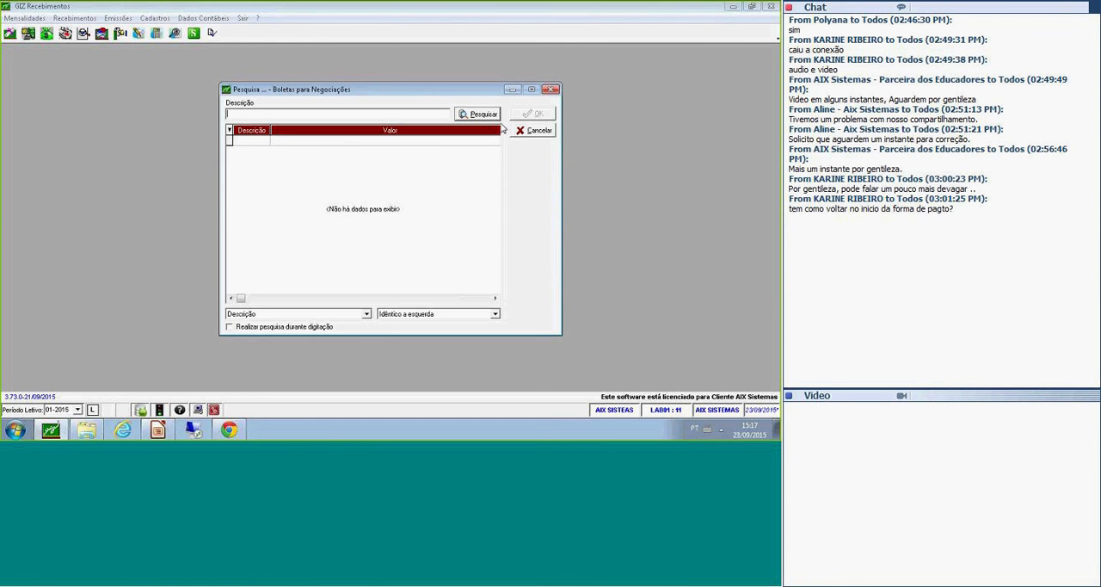
click(521, 133)
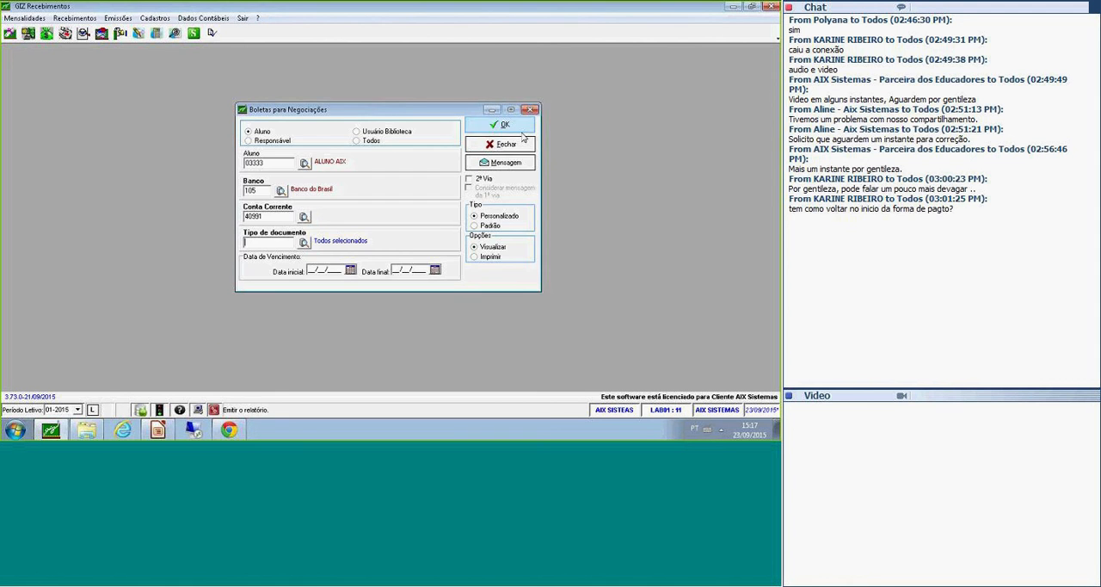
click(303, 242)
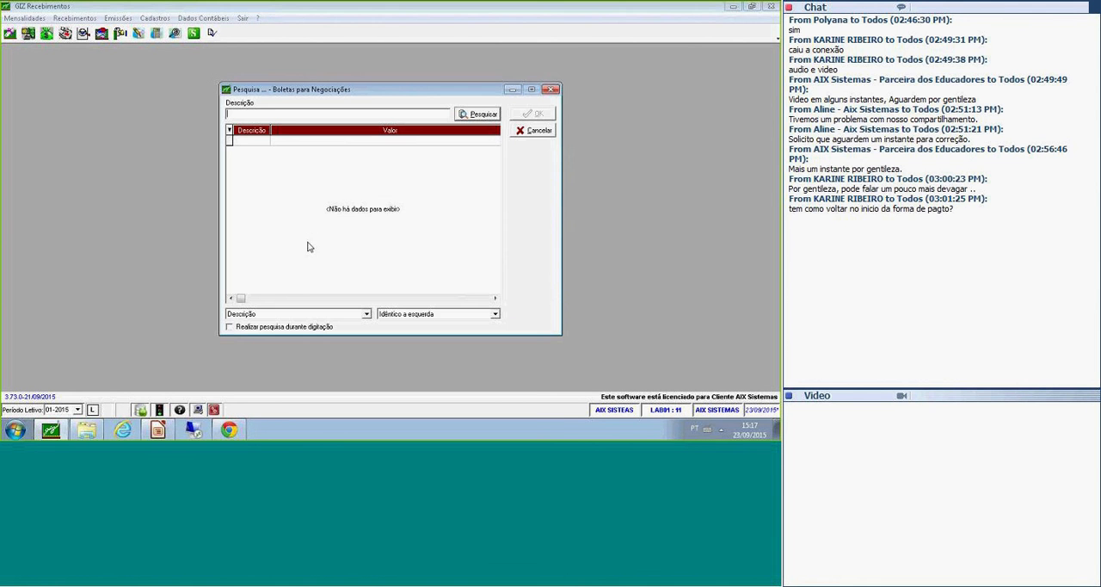
click(458, 114)
click(274, 142)
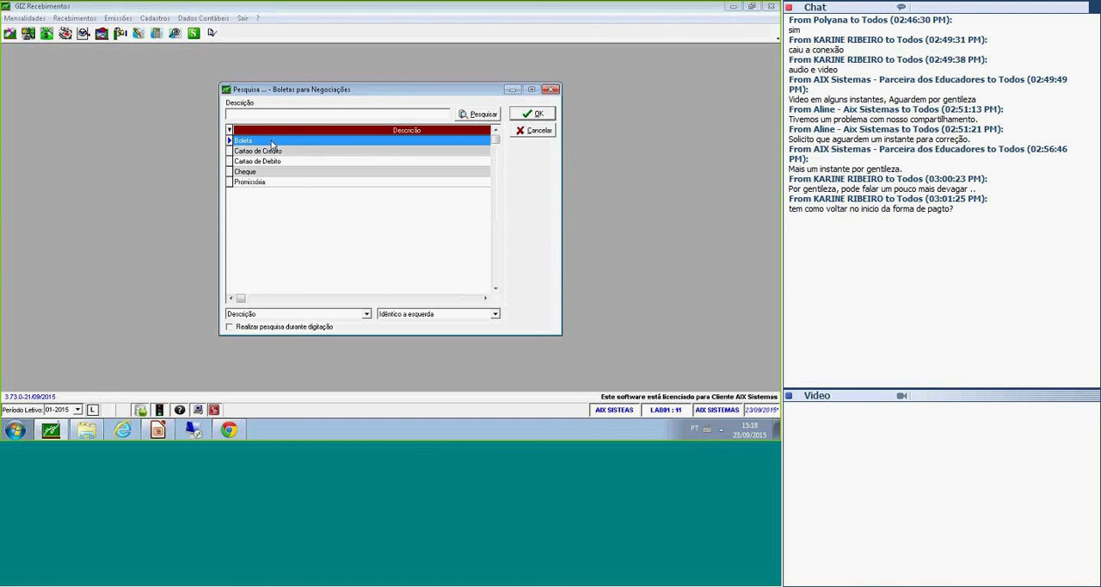
click(534, 113)
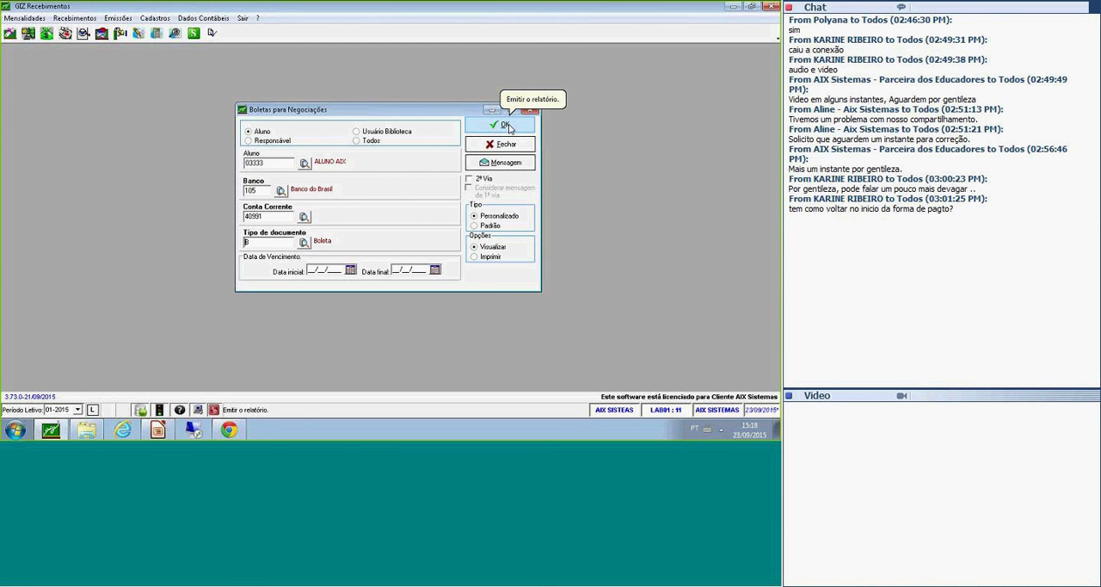
Try to issue the student's boletas for viewing with the Padrão and Personalizado types, then close the emission form.
click(486, 224)
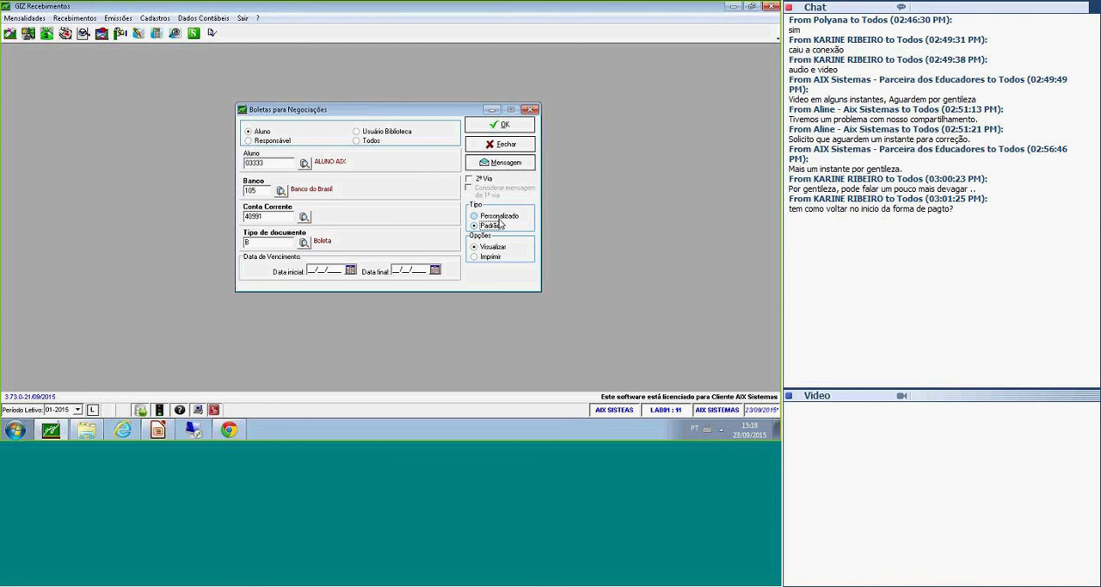
click(506, 127)
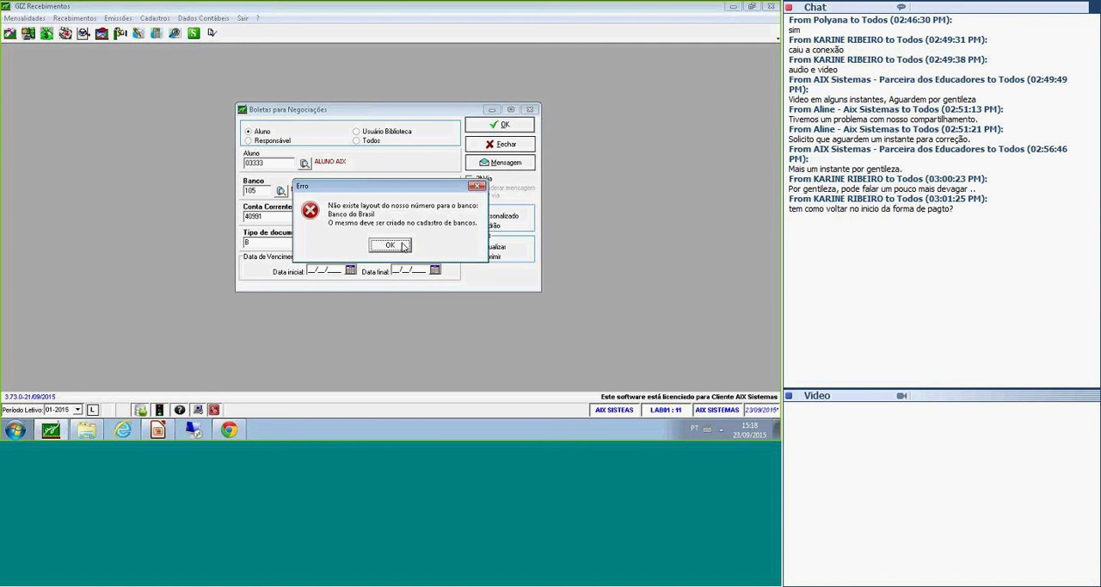
click(402, 244)
click(504, 126)
click(389, 245)
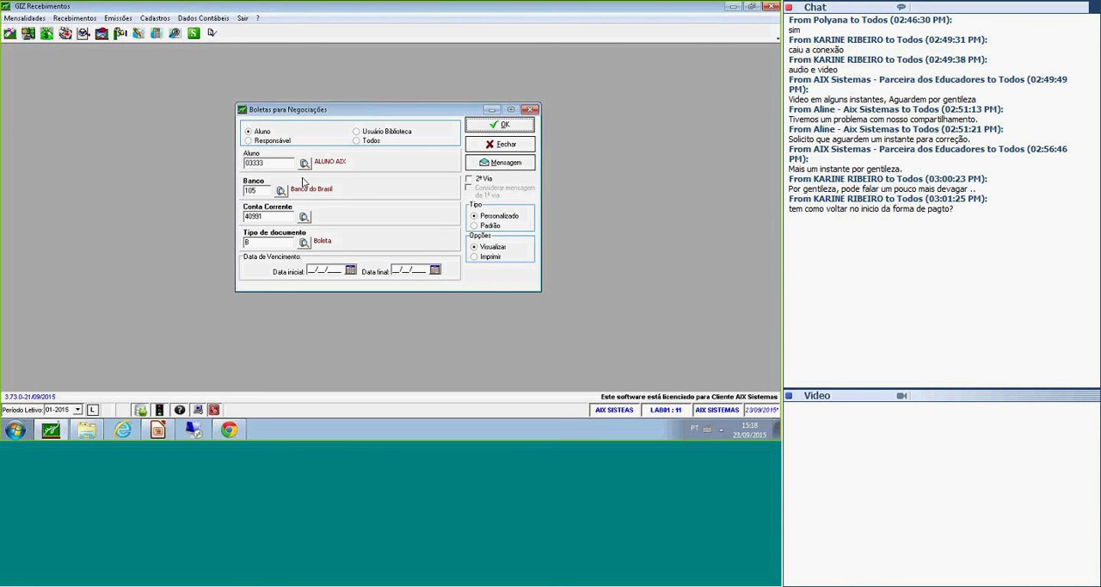
click(503, 148)
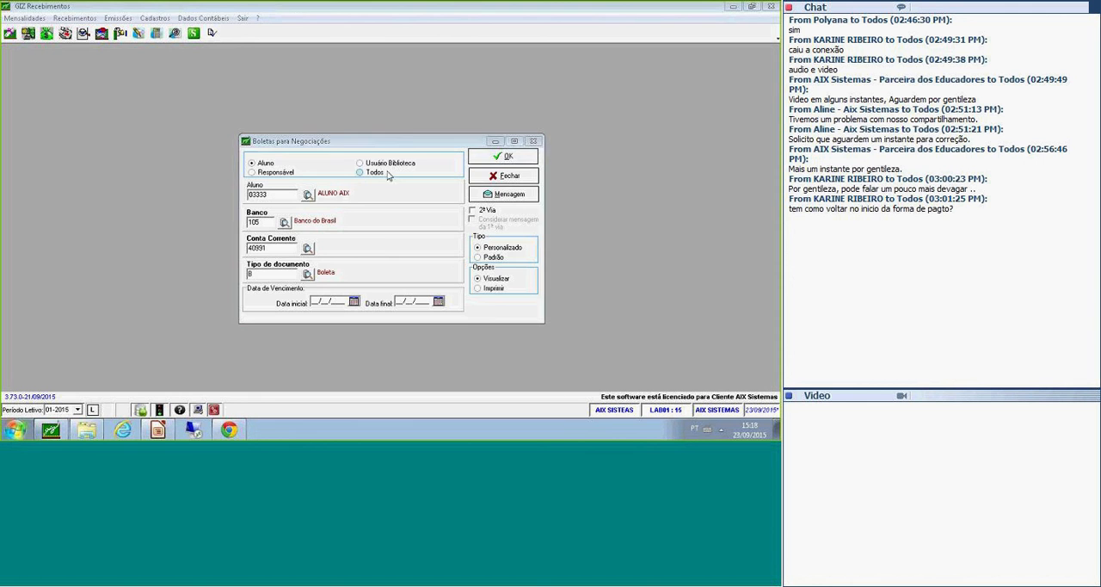
Try again to issue the boletas with the Padrão type, then clear the student, bank, account and document type fields.
click(405, 142)
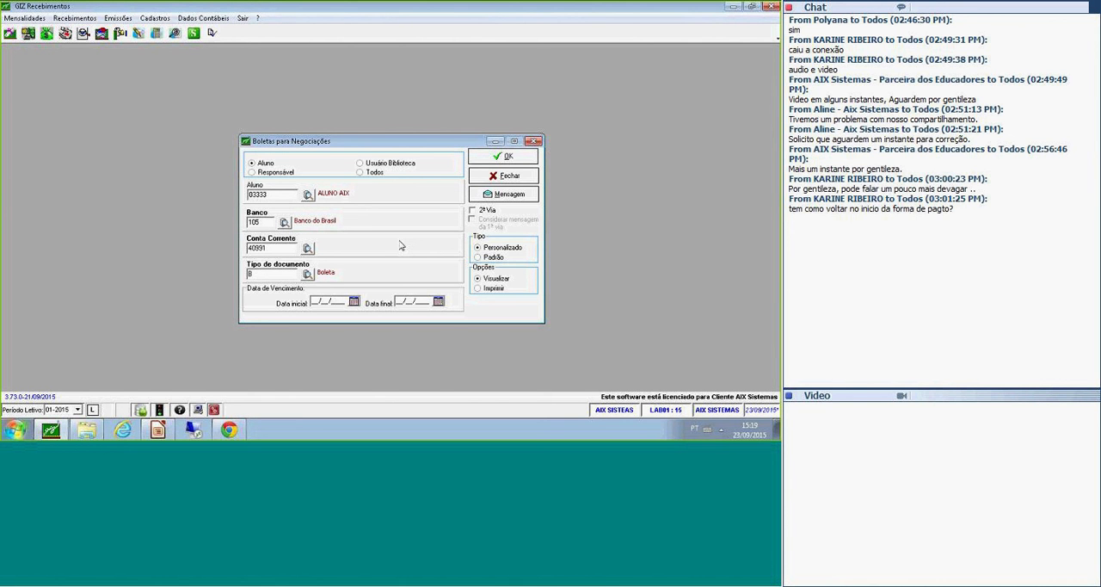
click(505, 258)
click(507, 157)
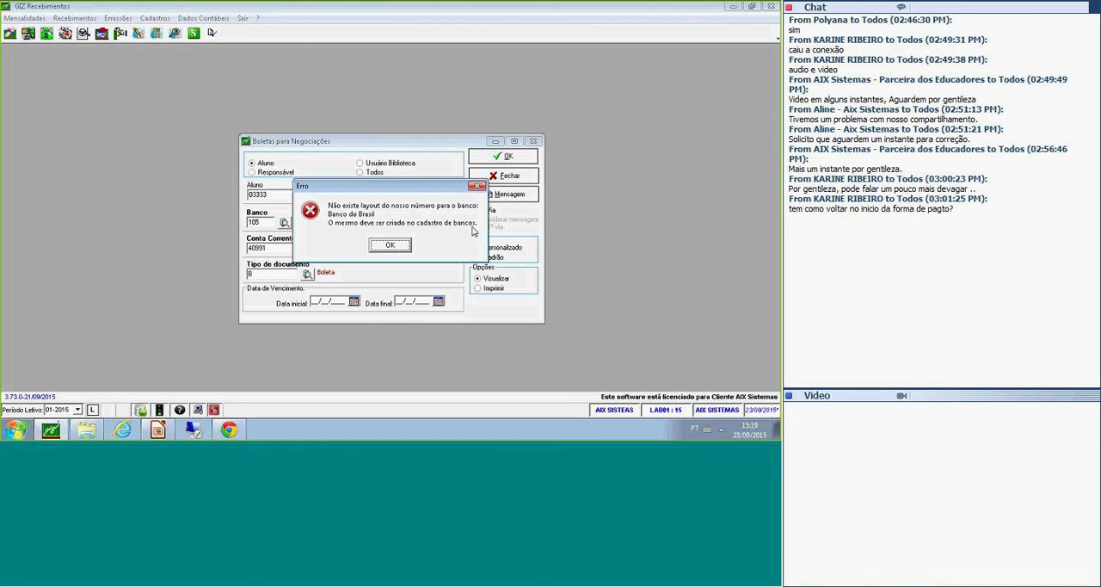
click(390, 246)
click(391, 247)
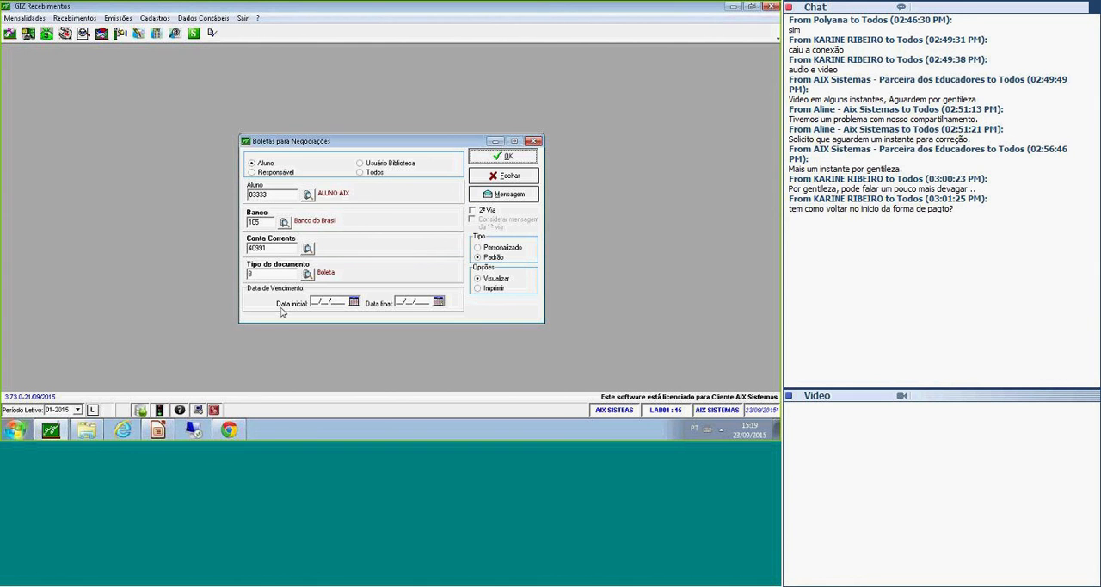
click(92, 411)
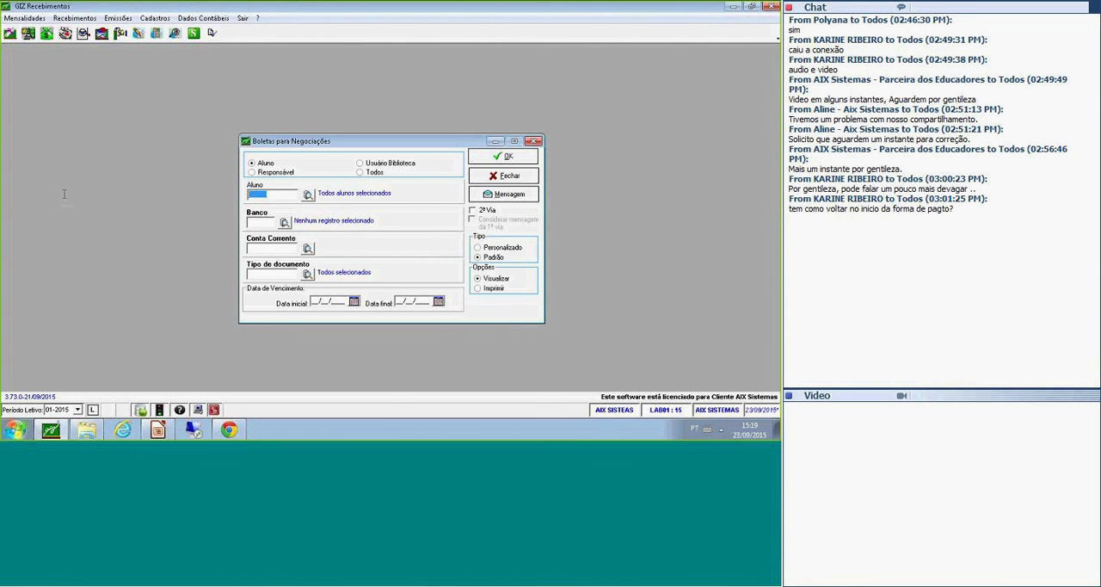
Enter the student's code and choose Caixa E. Federal, code 104, as the bank for the negotiation boletas, together with its current account.
text(03333)
key(Tab)
text(104)
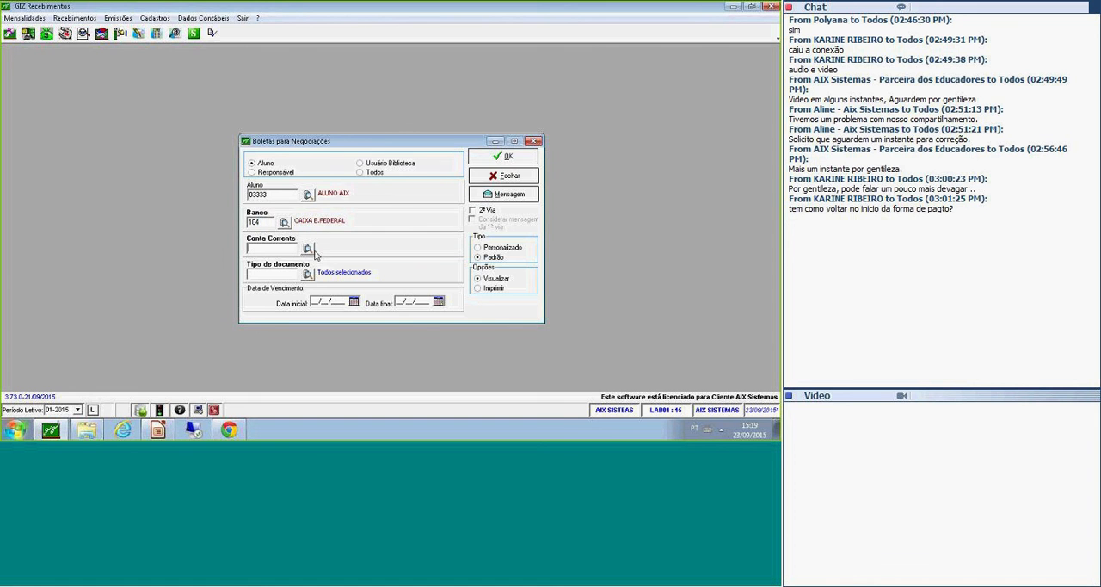
click(308, 249)
key(Return)
Set the document type to Boleta and issue the student's negotiation boletas for viewing with the Padrão type.
click(309, 273)
key(Return)
key(Return)
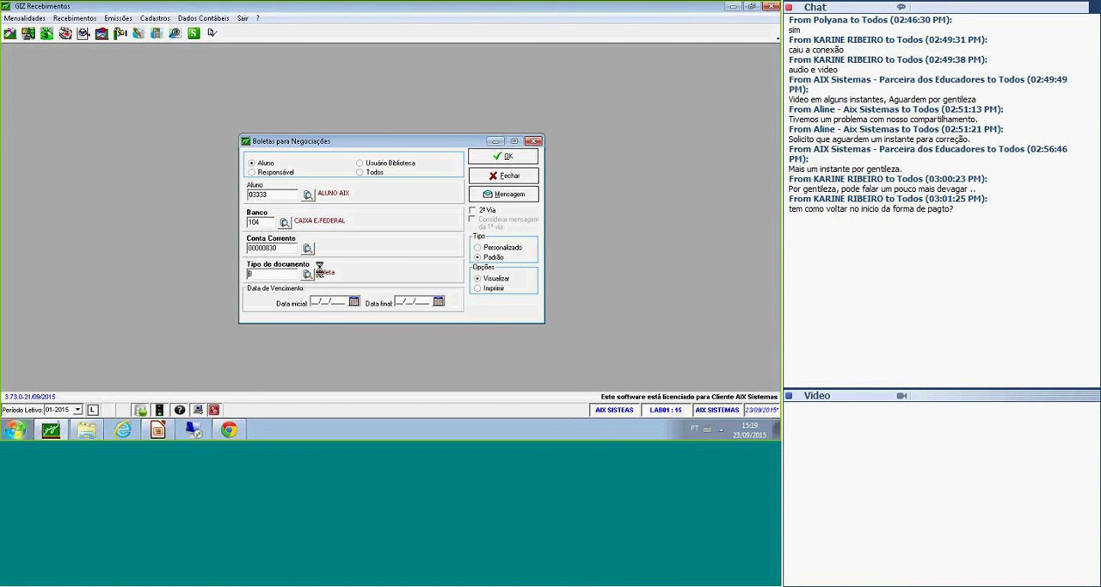
click(498, 158)
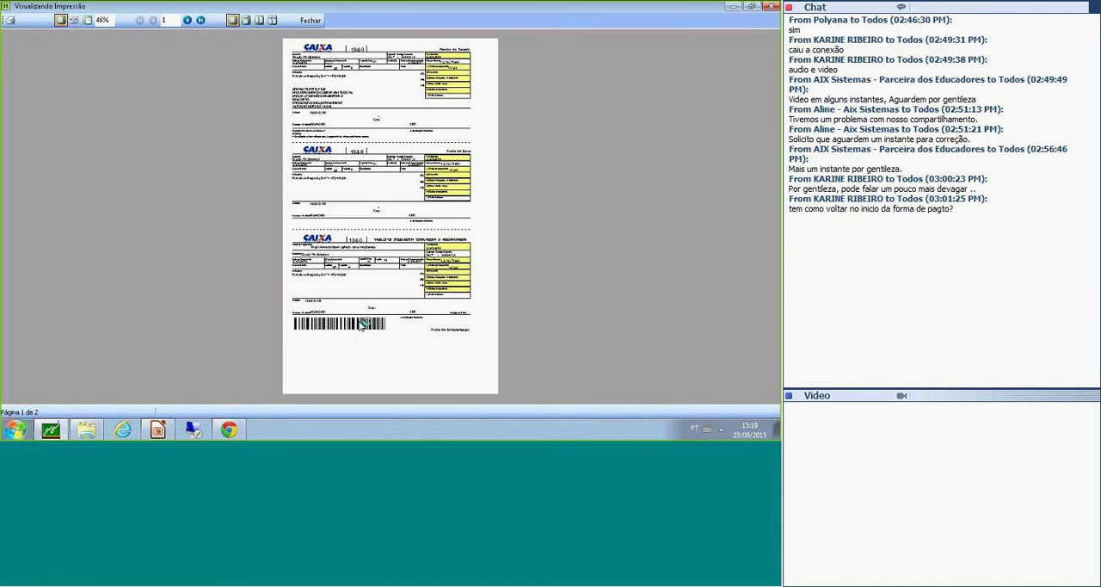
Enlarge the print preview to page width and examine the first boleta's Recibo do Sacado, Ficha de Caixa and Ficha de Compensação.
click(74, 20)
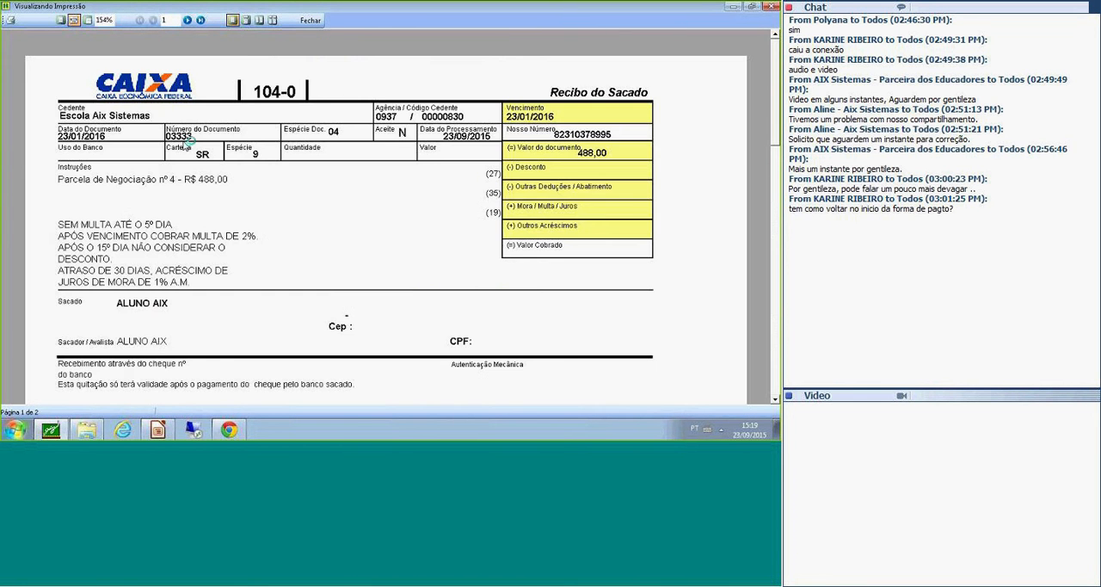
scroll(189, 141, down, 1)
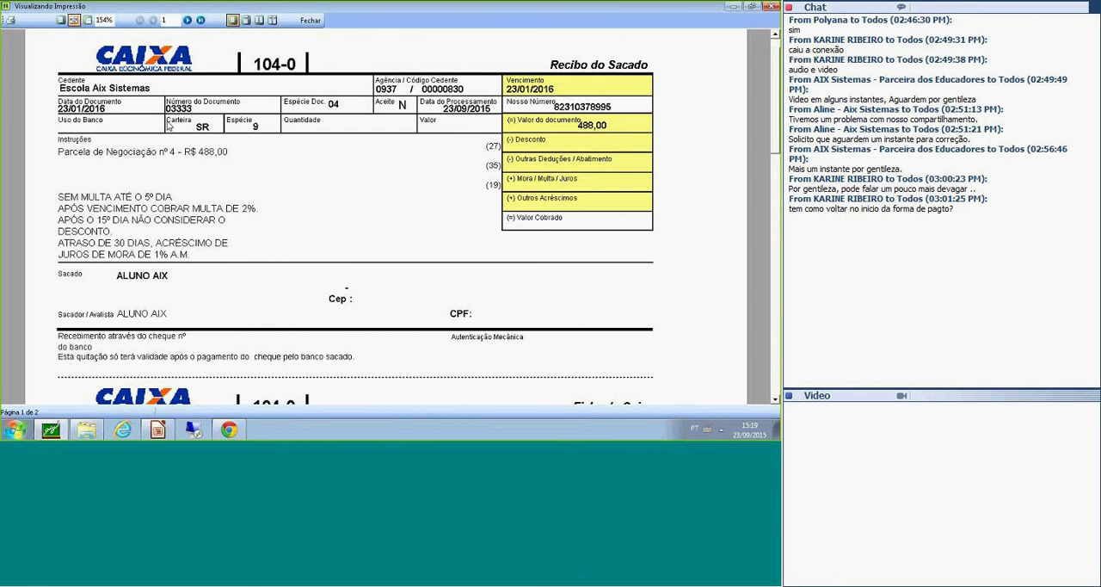
scroll(389, 164, down, 1)
scroll(389, 164, up, 1)
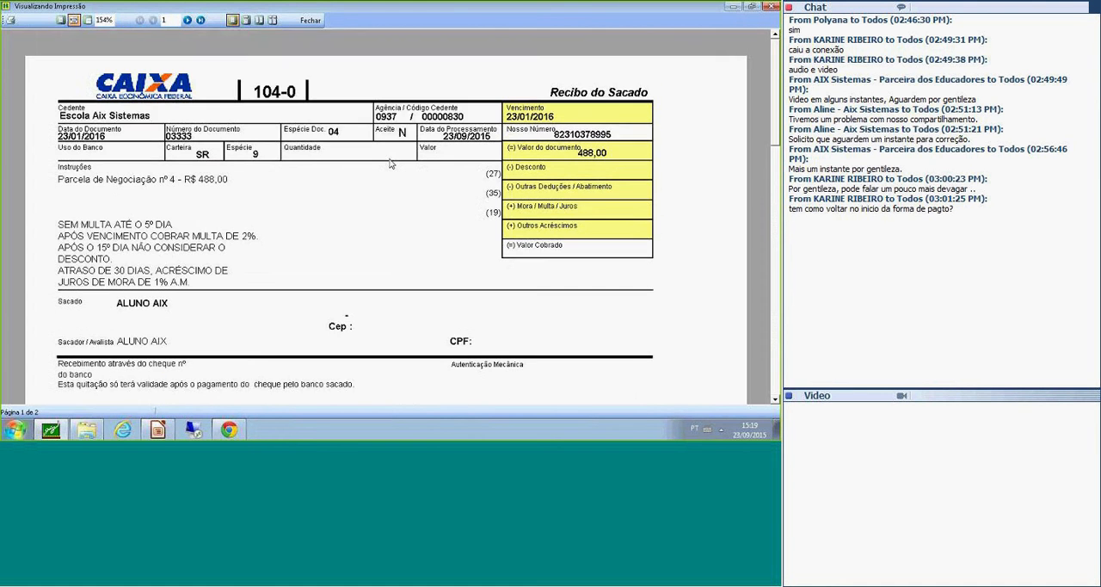
scroll(391, 165, down, 5)
scroll(391, 165, down, 5)
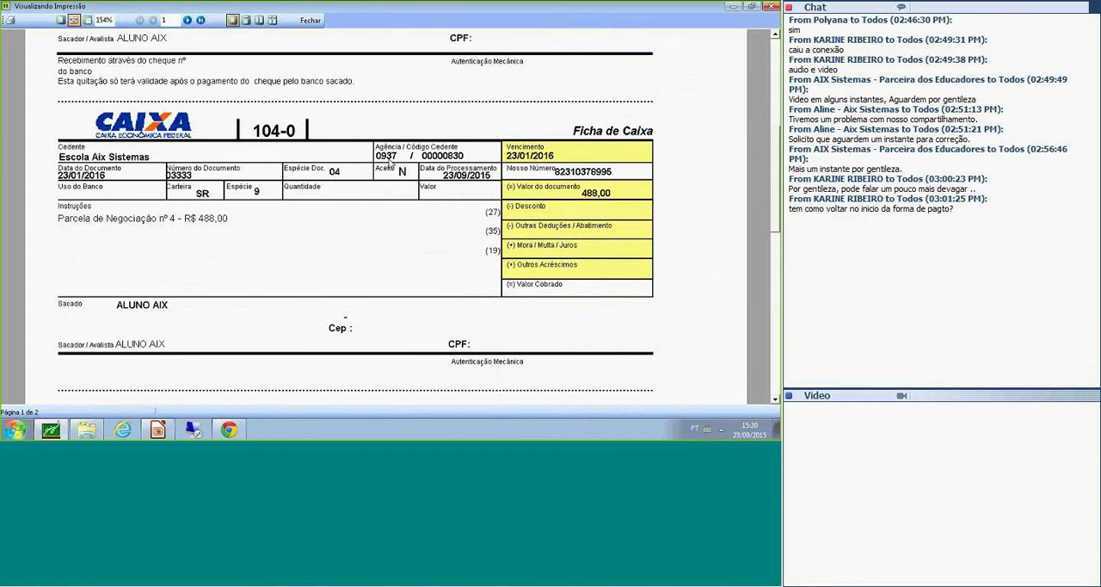
scroll(389, 164, up, 3)
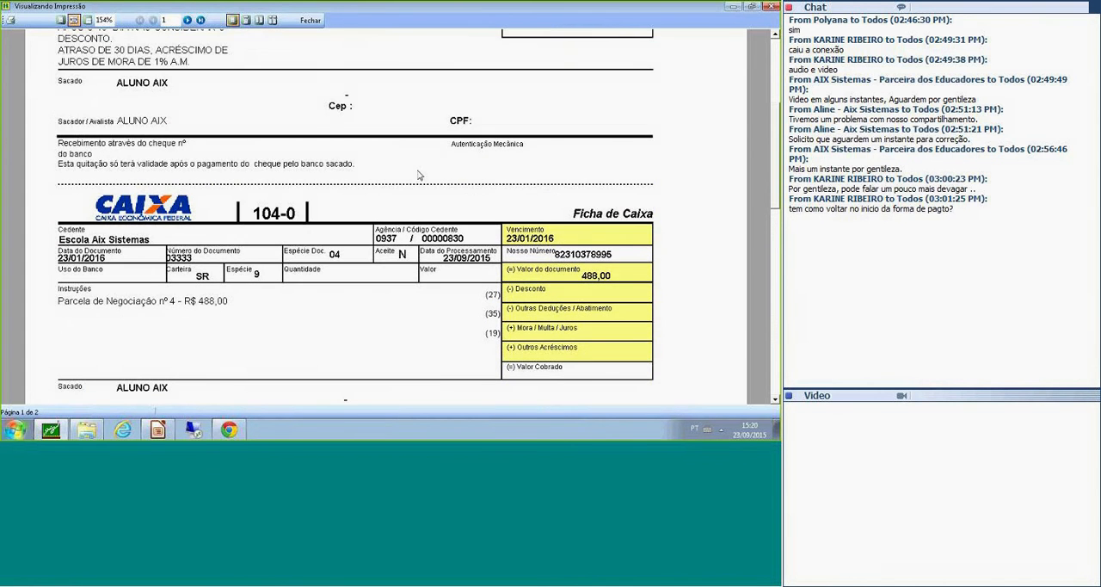
scroll(419, 176, up, 8)
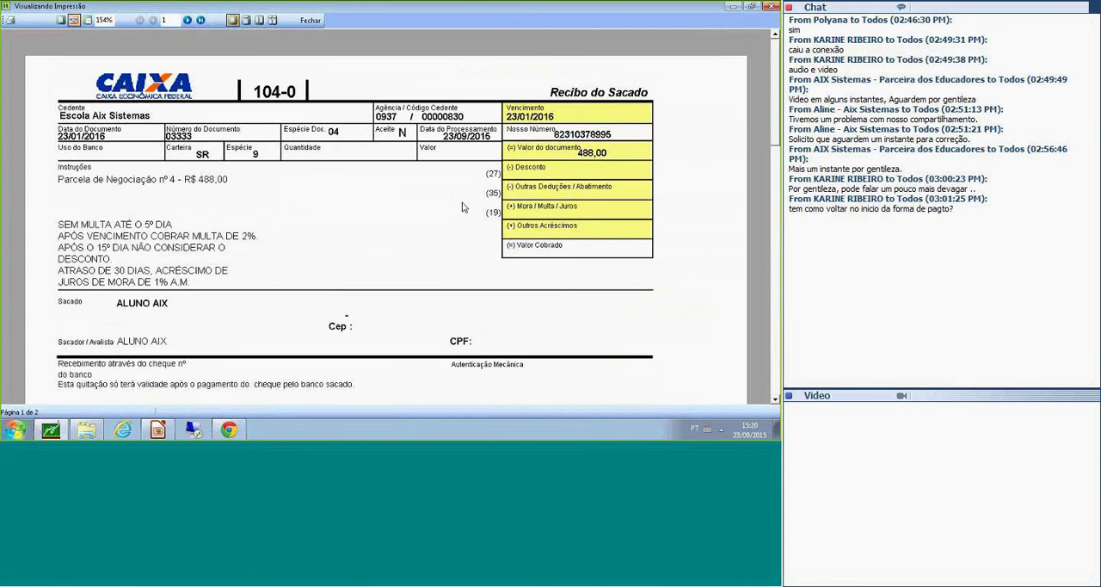
scroll(462, 208, down, 1)
scroll(461, 207, down, 13)
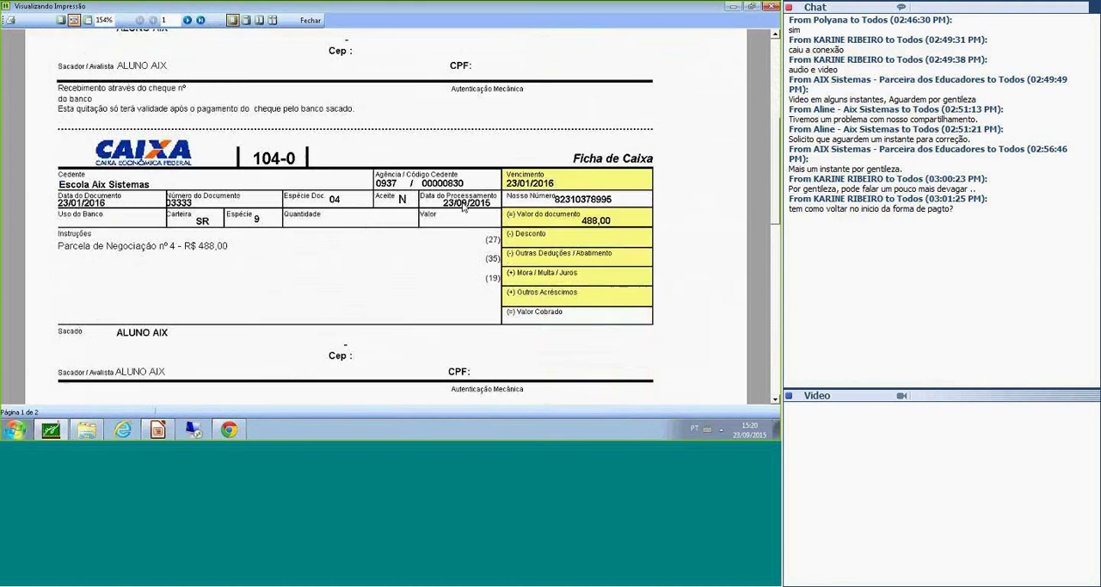
scroll(462, 222, down, 9)
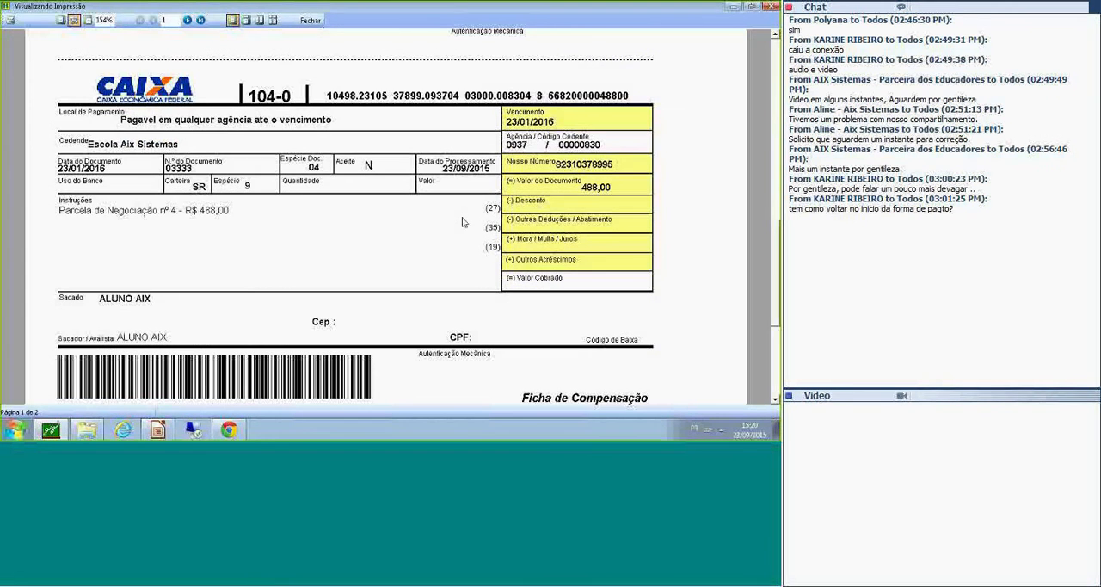
scroll(462, 222, down, 4)
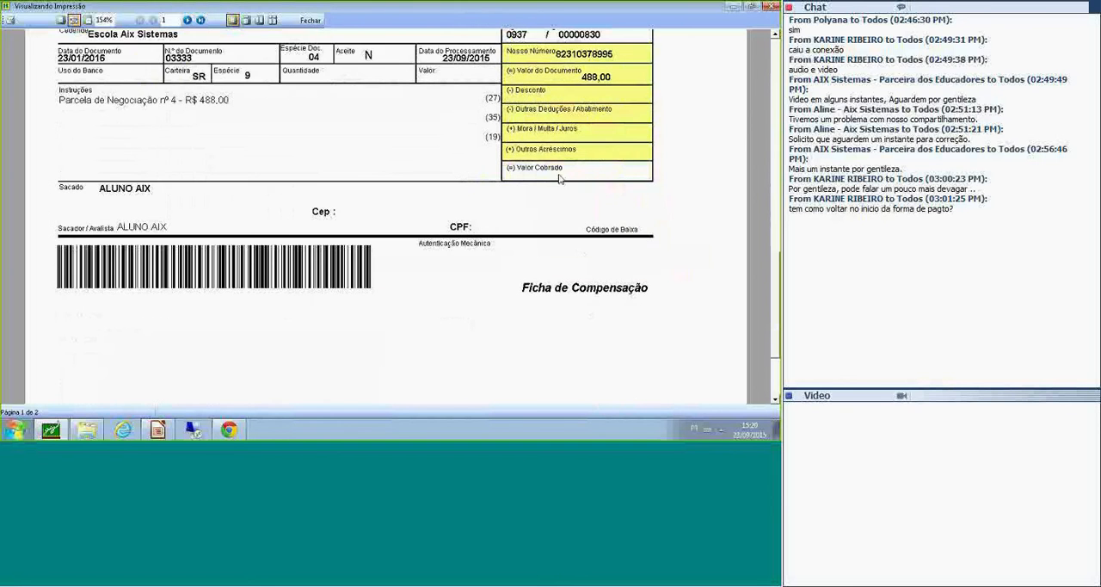
scroll(559, 179, down, 1)
scroll(559, 179, down, 2)
scroll(633, 79, up, 3)
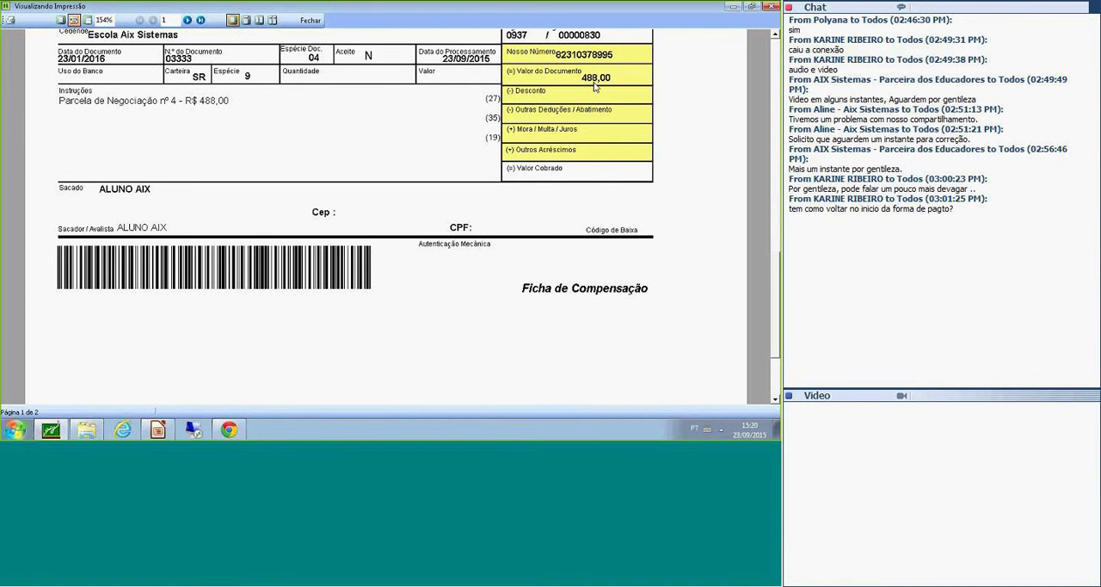
scroll(463, 158, up, 2)
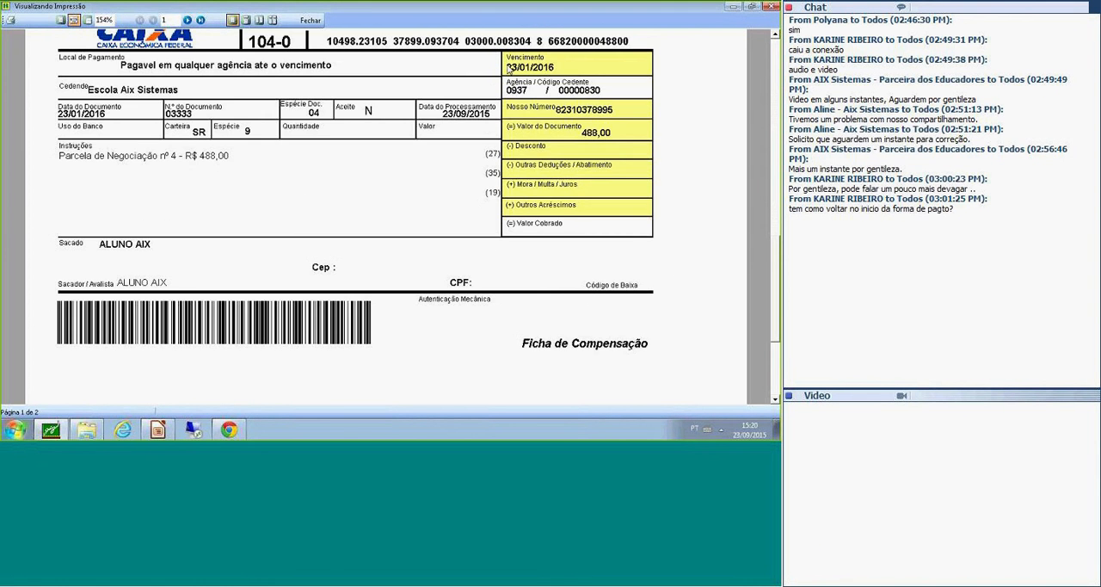
View the second boleta in the print preview, and close both the preview and the Boletas para Negociações form.
click(189, 20)
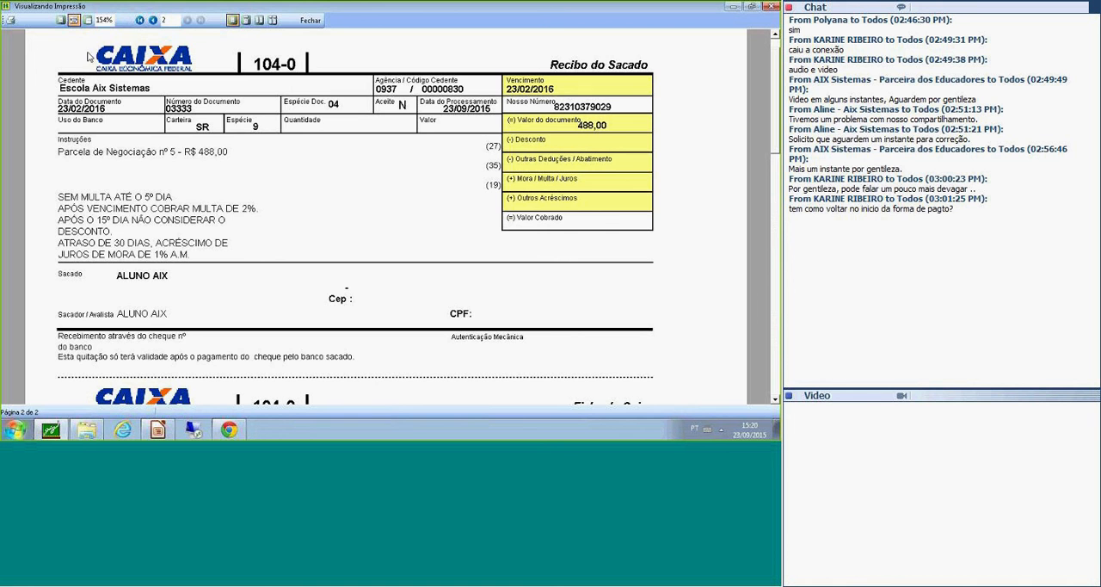
click(310, 20)
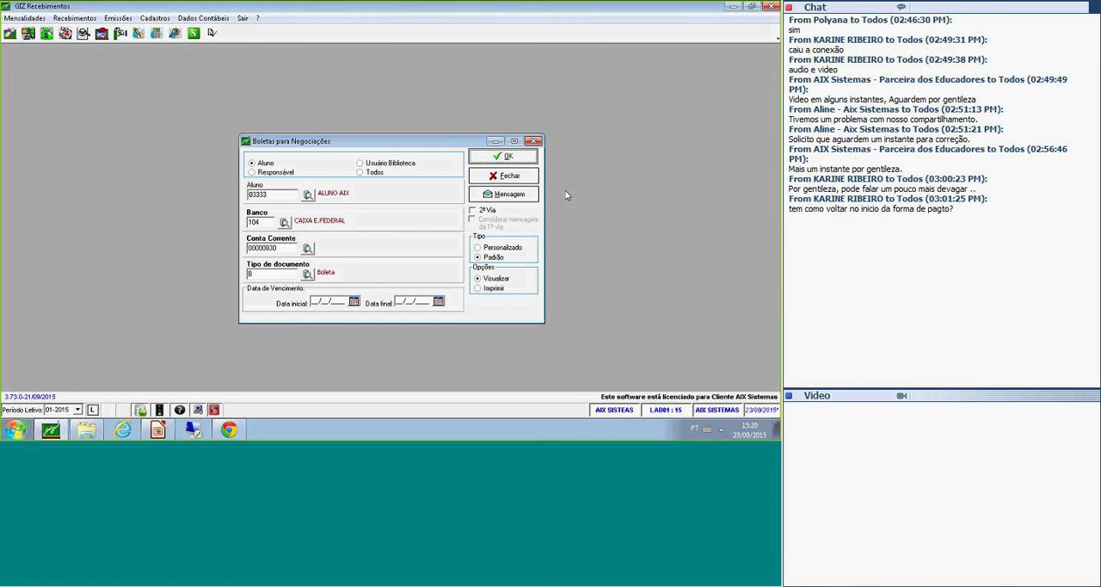
click(503, 179)
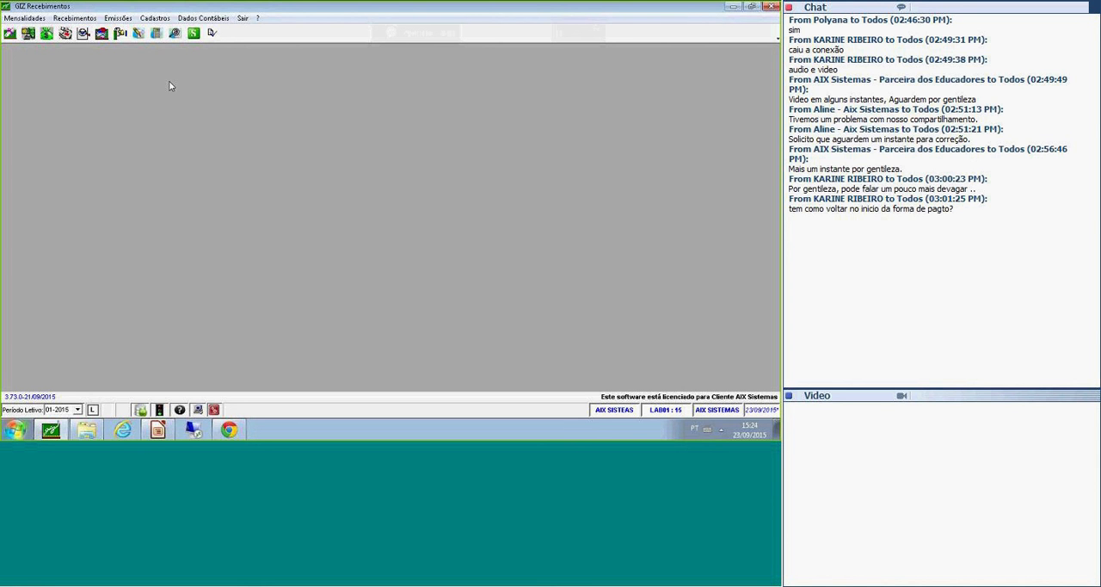
Open the Relação de Pagamentos Negociados report and enter the student's code in the Aluno field.
click(110, 22)
mouse_move(34, 19)
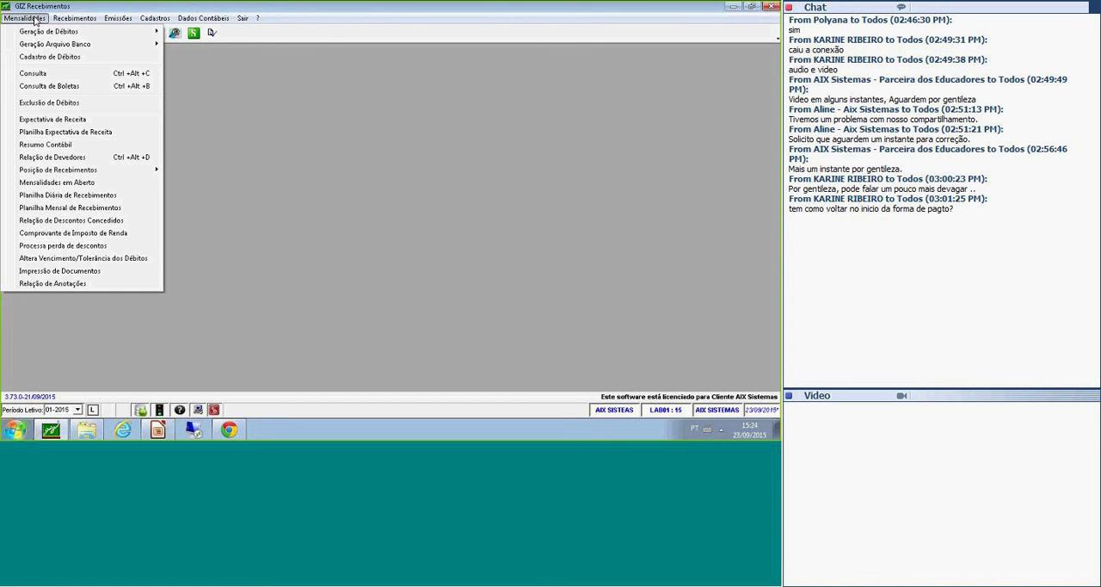
mouse_move(74, 18)
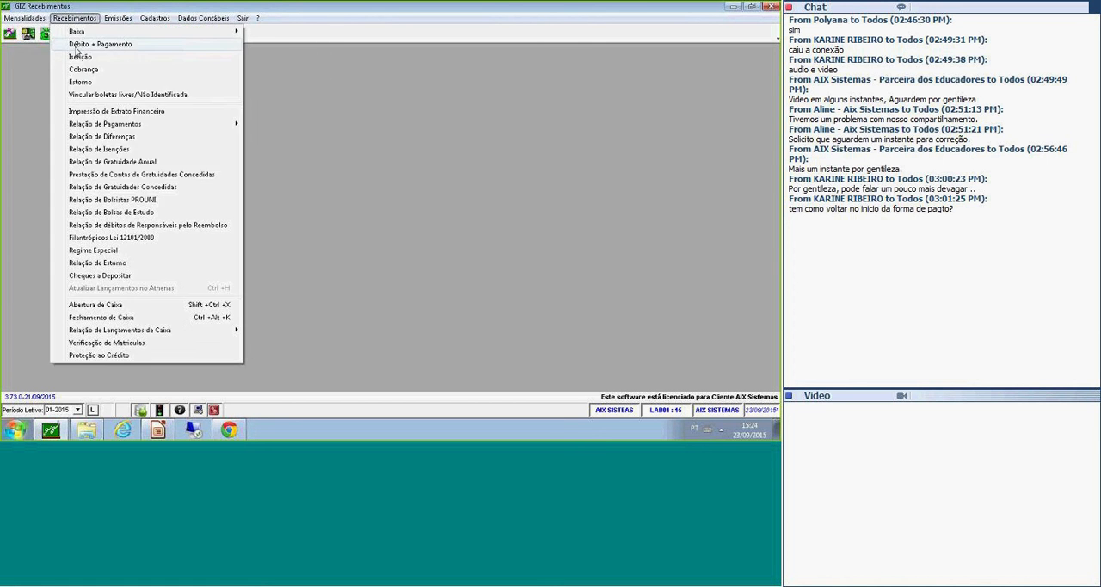
mouse_move(178, 128)
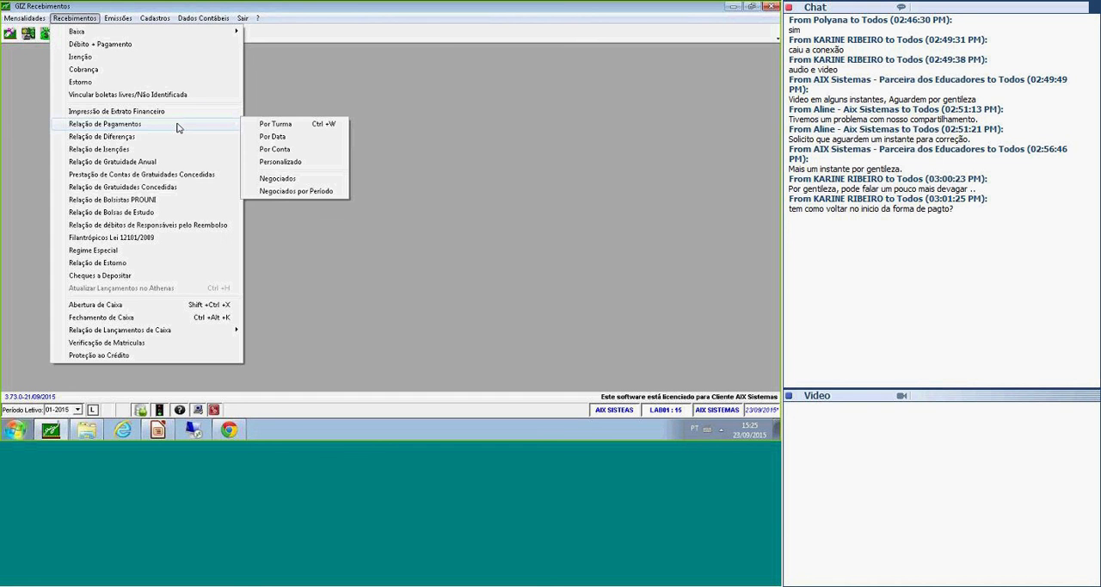
click(277, 178)
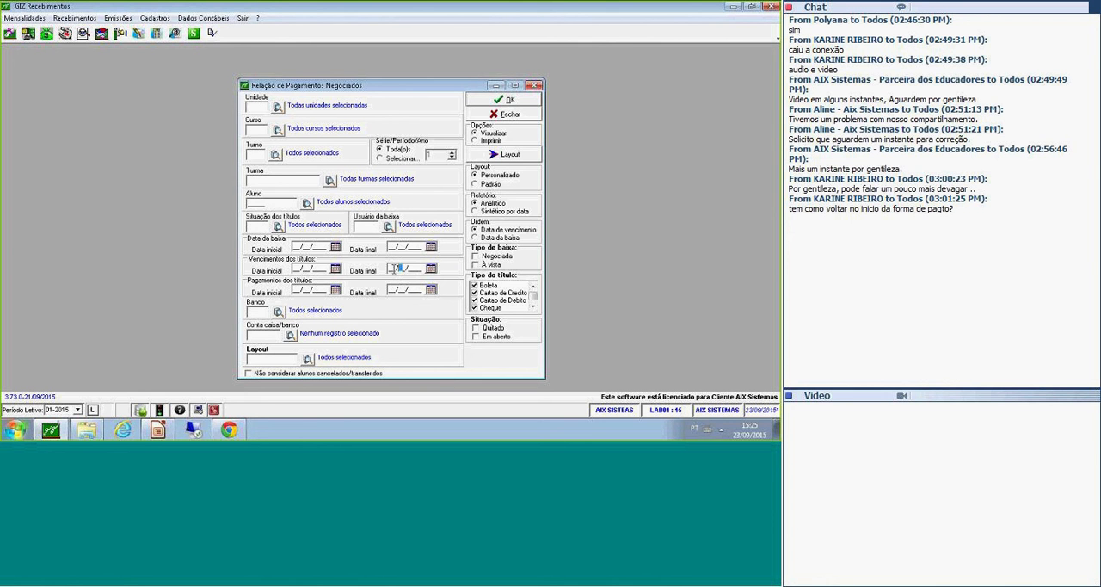
click(281, 207)
text(03333)
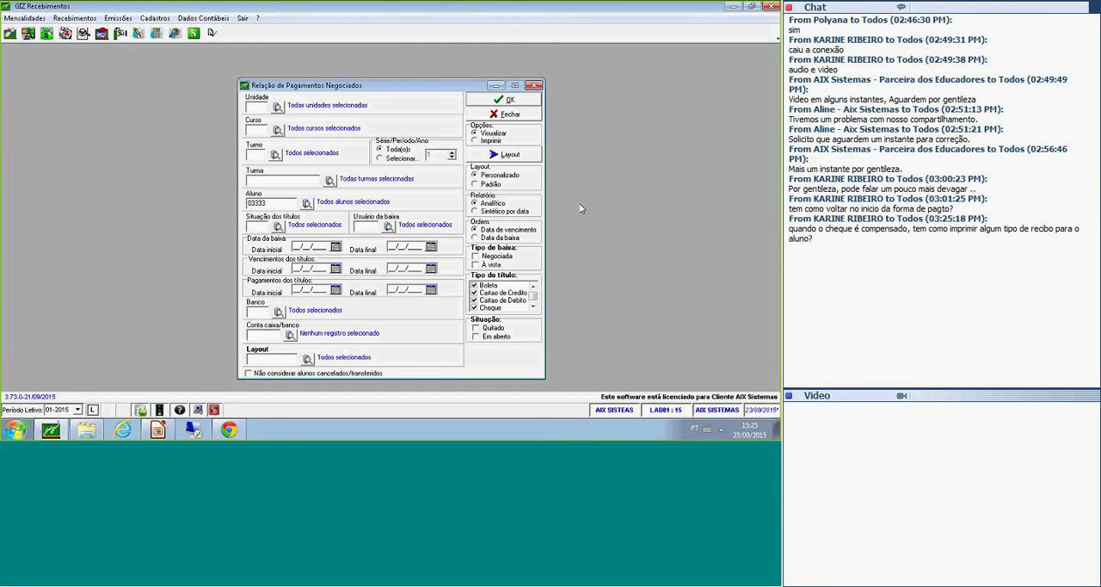
key(Return)
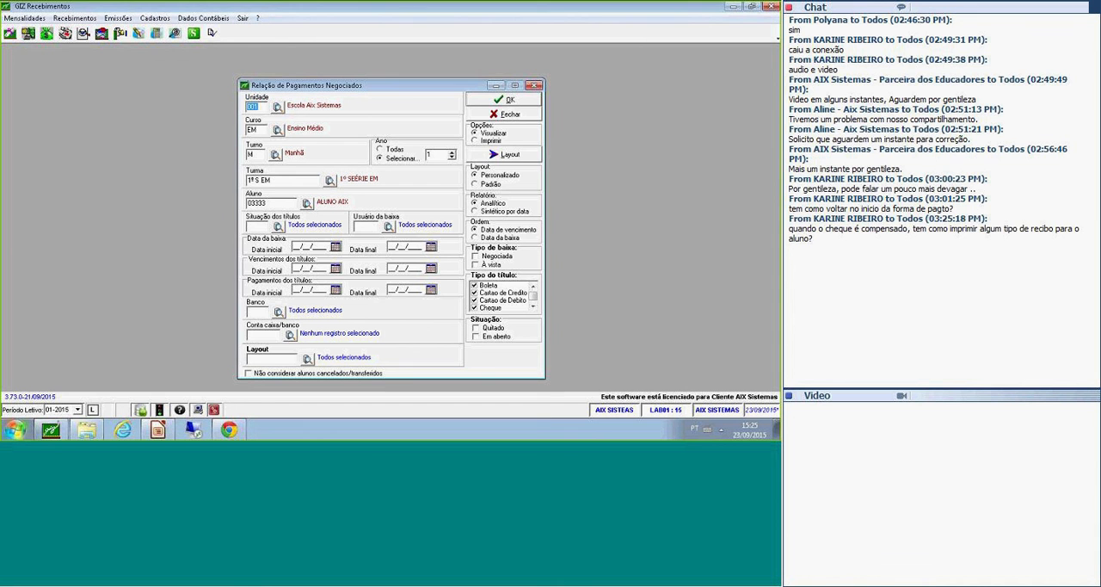
Generate the report for viewing with the Padrão layout, Negociada as the Tipo de baixa, and both Quitado and Em aberto situations.
click(487, 185)
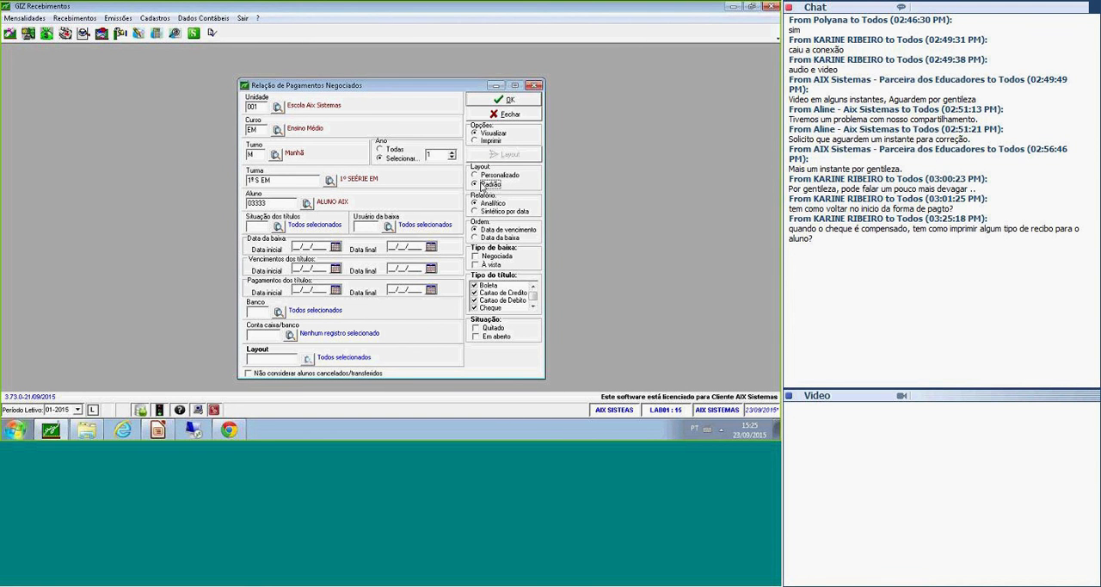
click(492, 175)
click(491, 184)
click(477, 257)
click(478, 257)
click(533, 306)
click(533, 307)
click(533, 287)
click(534, 288)
click(494, 328)
click(496, 336)
click(499, 100)
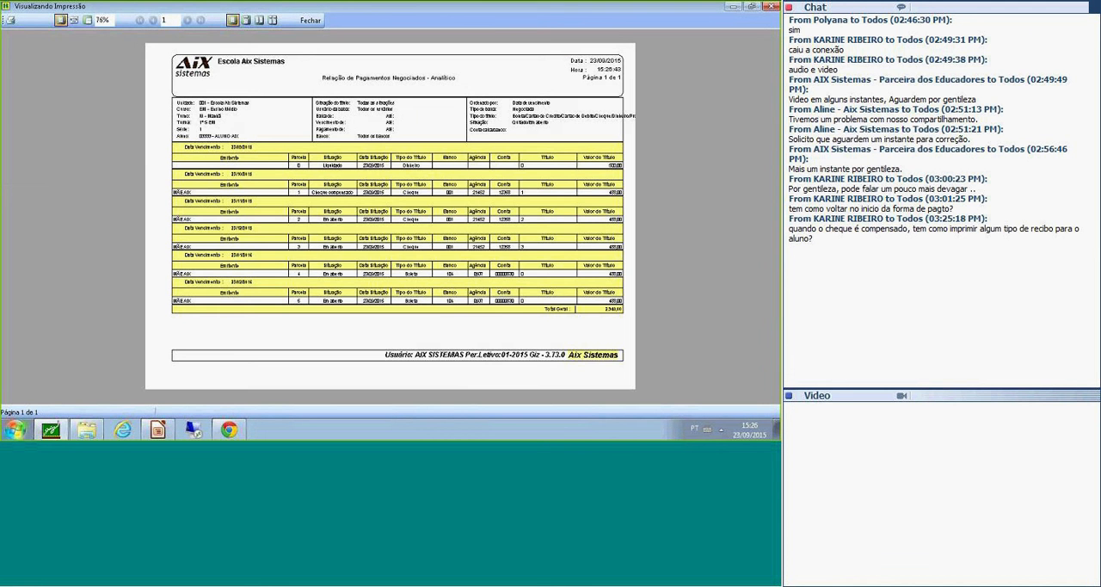
Enlarge the report preview to page width, examine each negotiated instalment's situation, title type and value, and close the preview.
click(74, 20)
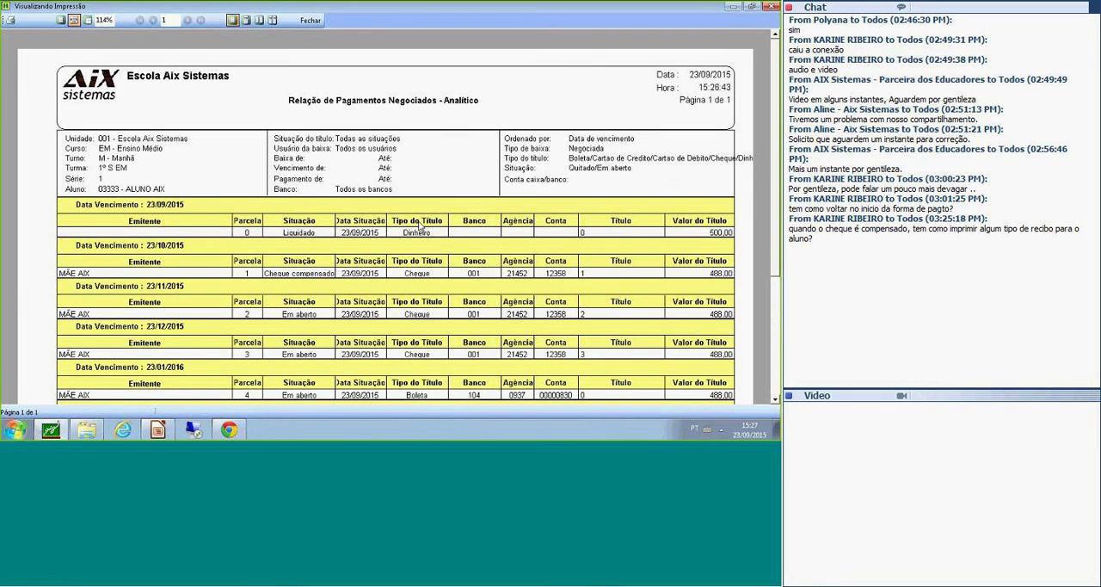
scroll(419, 223, down, 3)
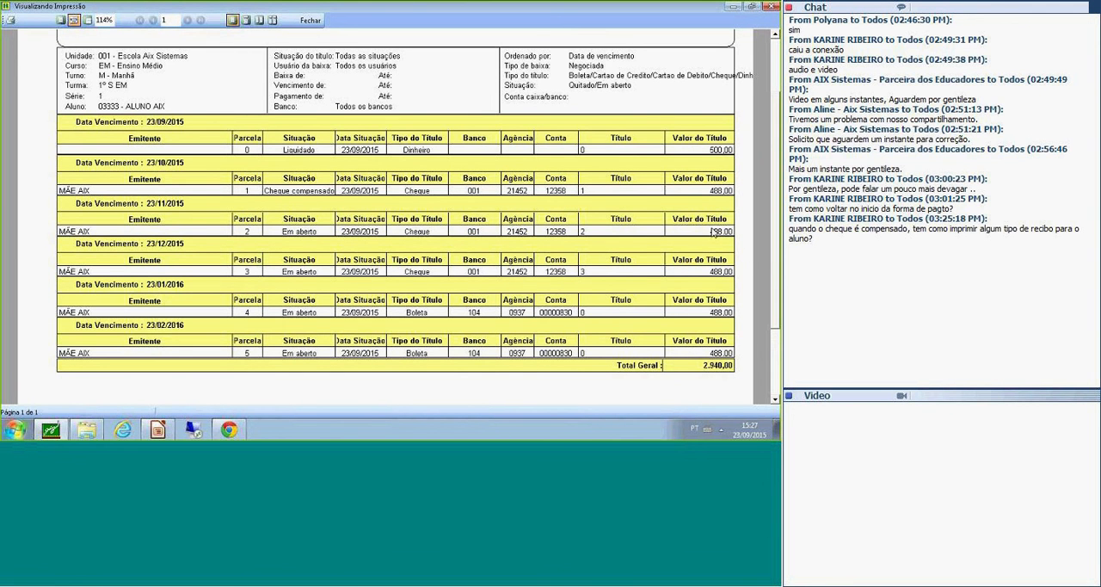
scroll(273, 306, down, 1)
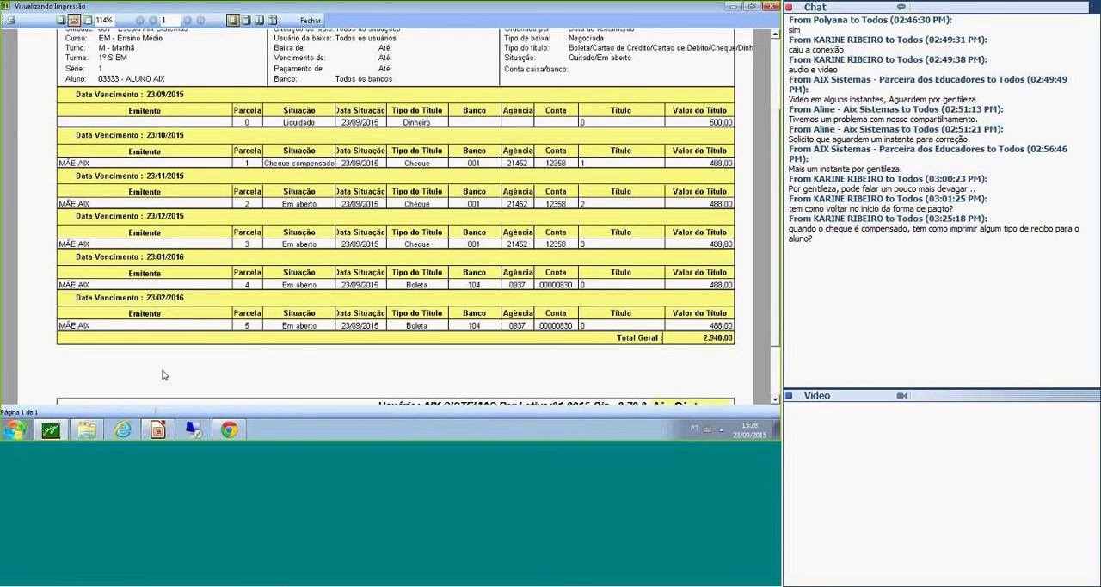
scroll(354, 261, down, 1)
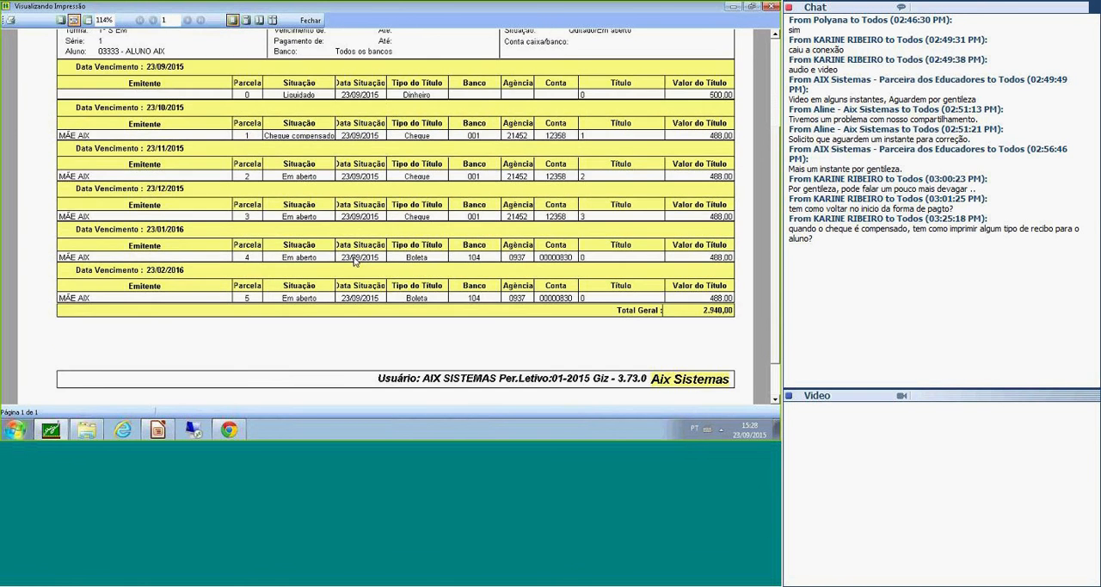
scroll(355, 260, up, 2)
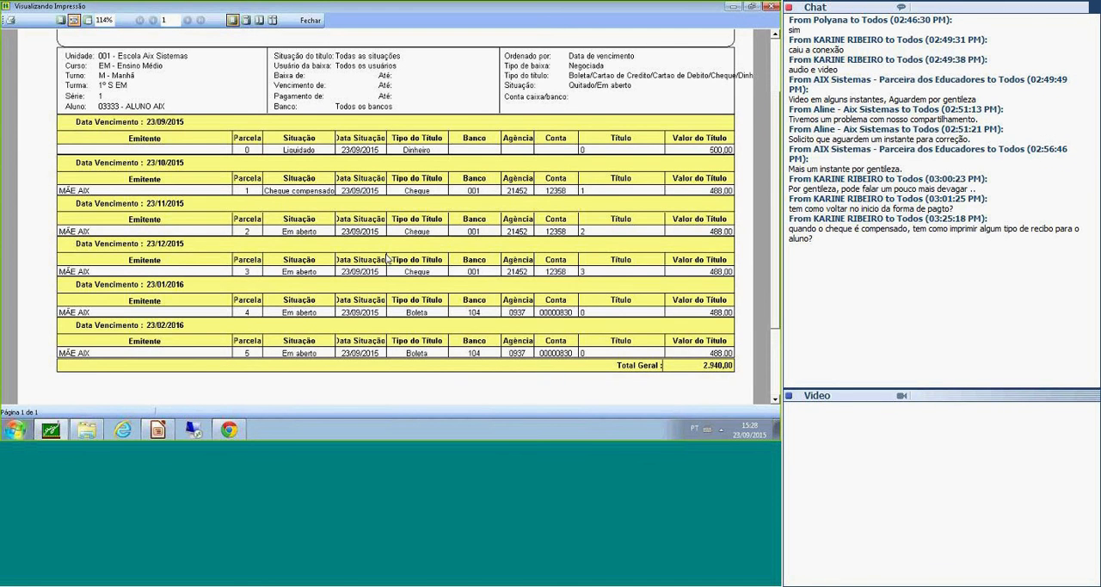
click(311, 20)
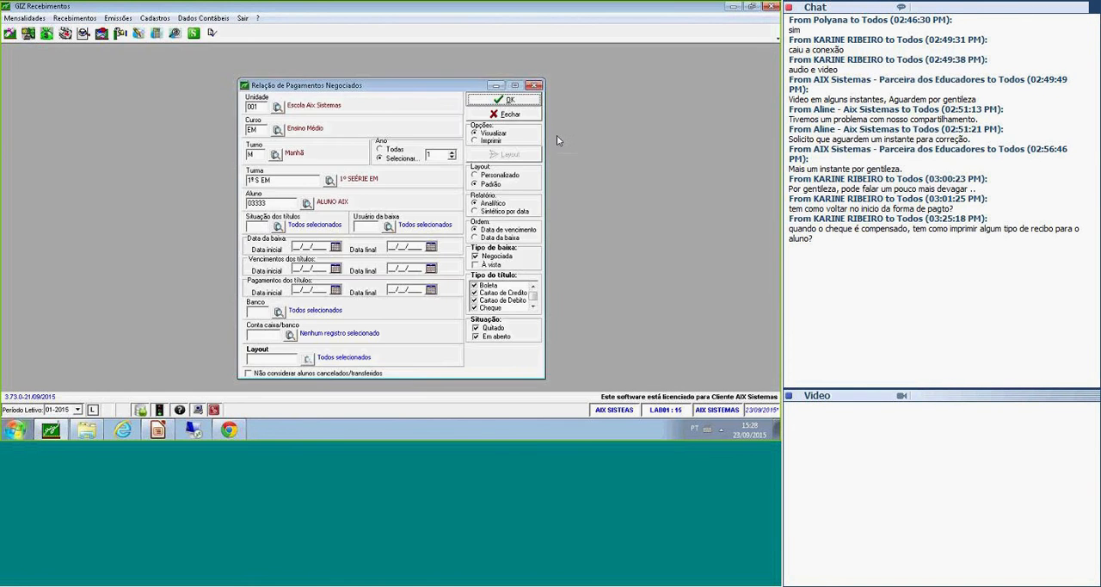
View the Cobrança form for importing the bank's return file, and close it.
click(86, 19)
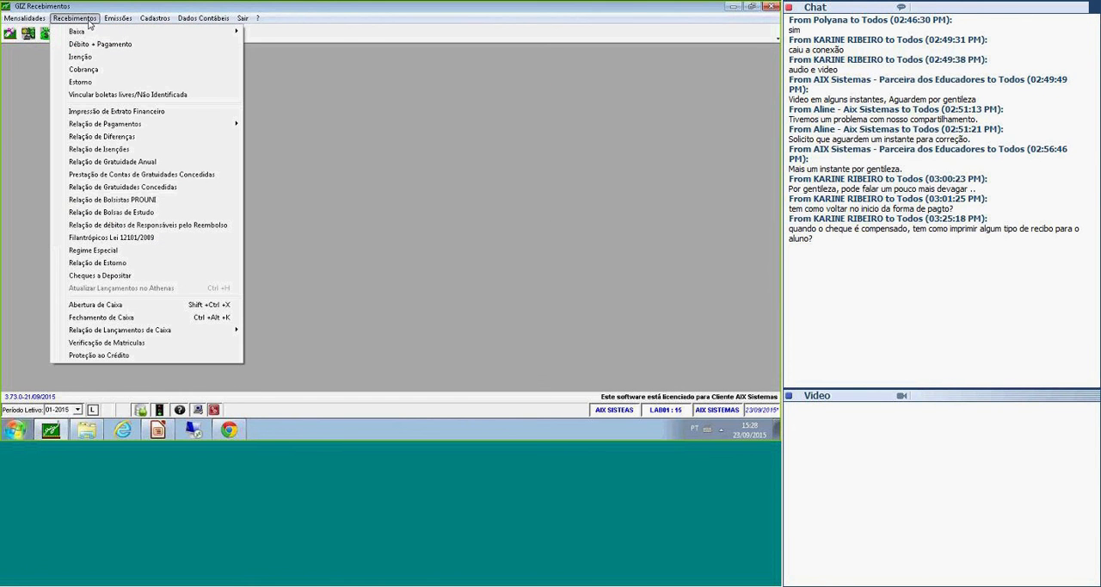
mouse_move(206, 34)
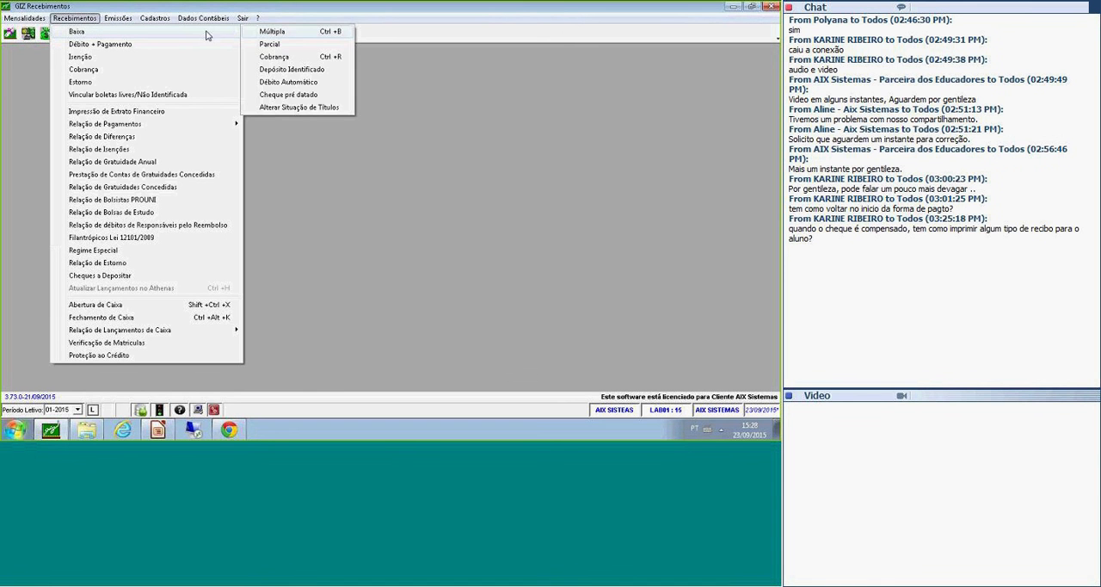
click(323, 57)
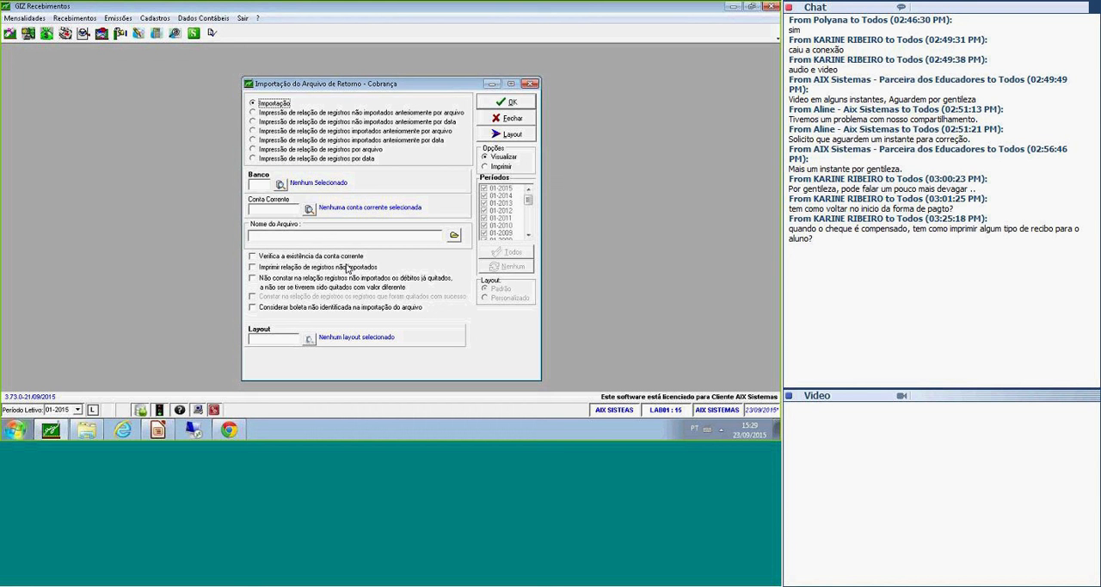
click(506, 124)
Consult the student's debts with period 01-2014 added to 01-2015, examine the list and totals, and close the Consulta.
click(24, 18)
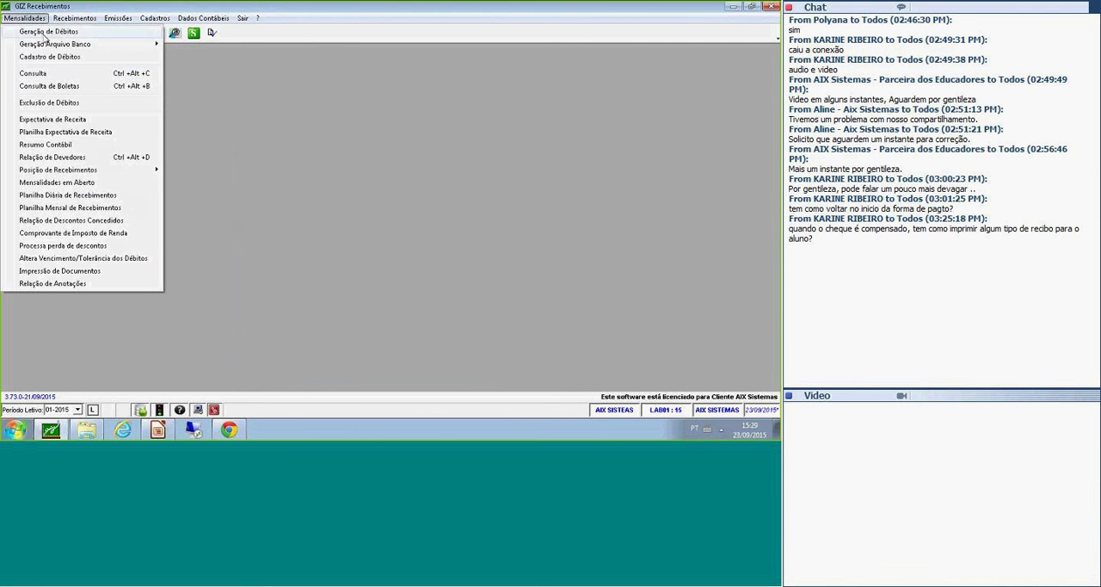
click(54, 74)
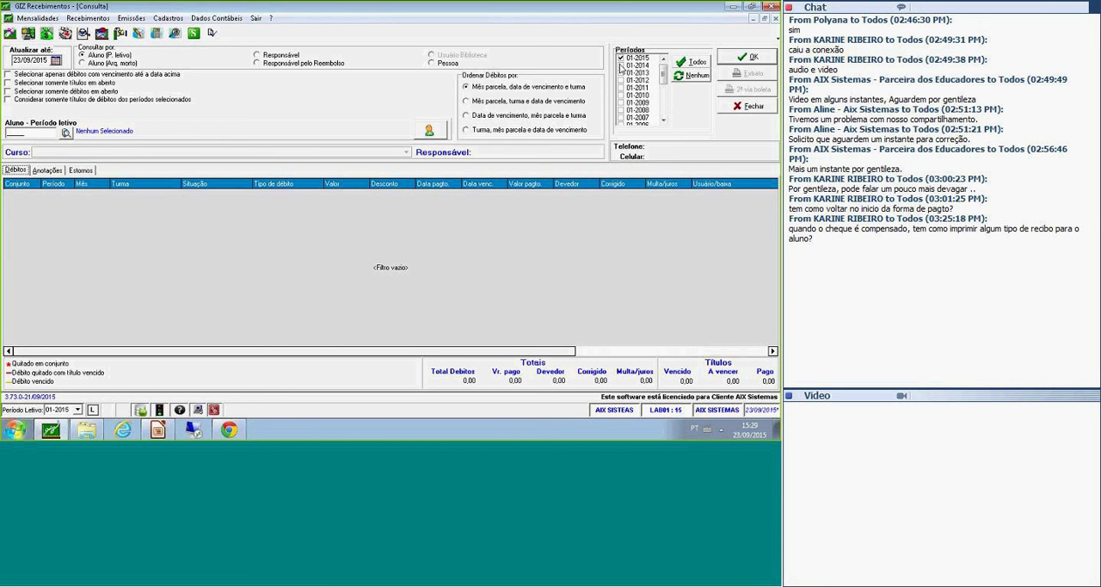
click(621, 65)
click(747, 57)
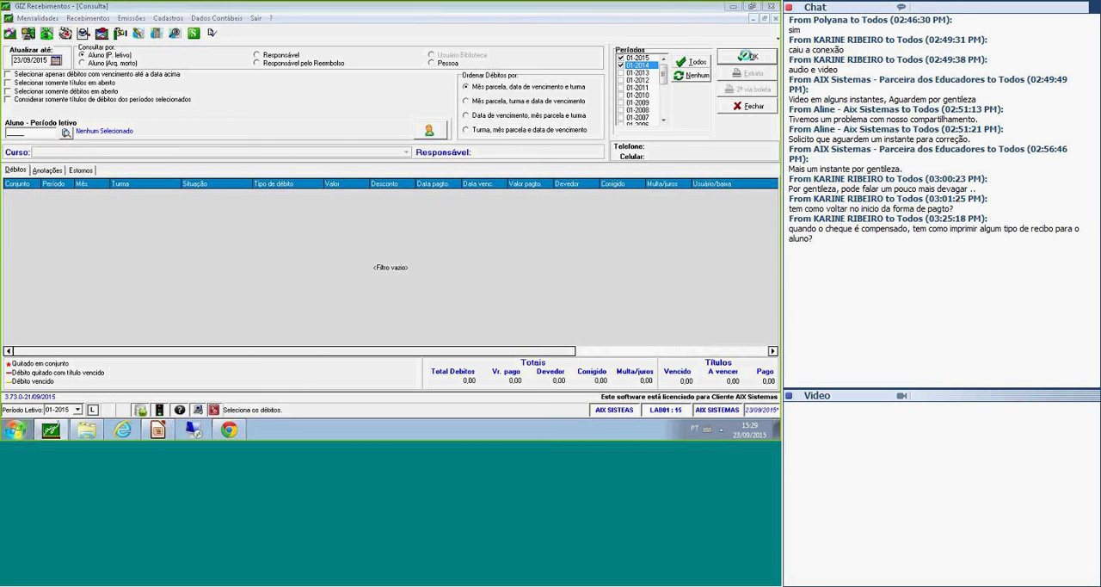
click(389, 240)
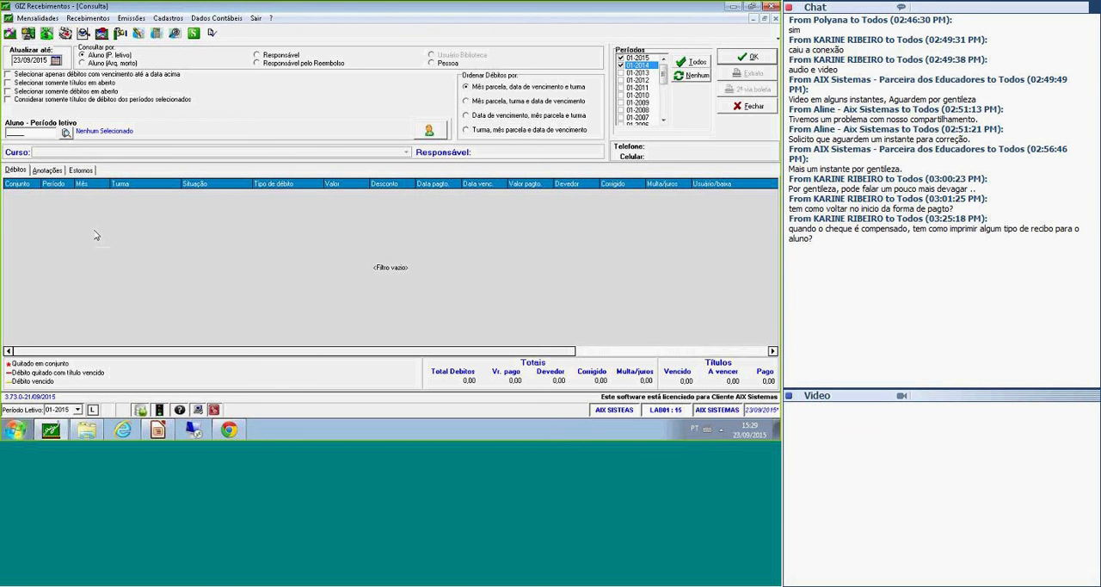
click(7, 129)
text(03333)
key(Tab)
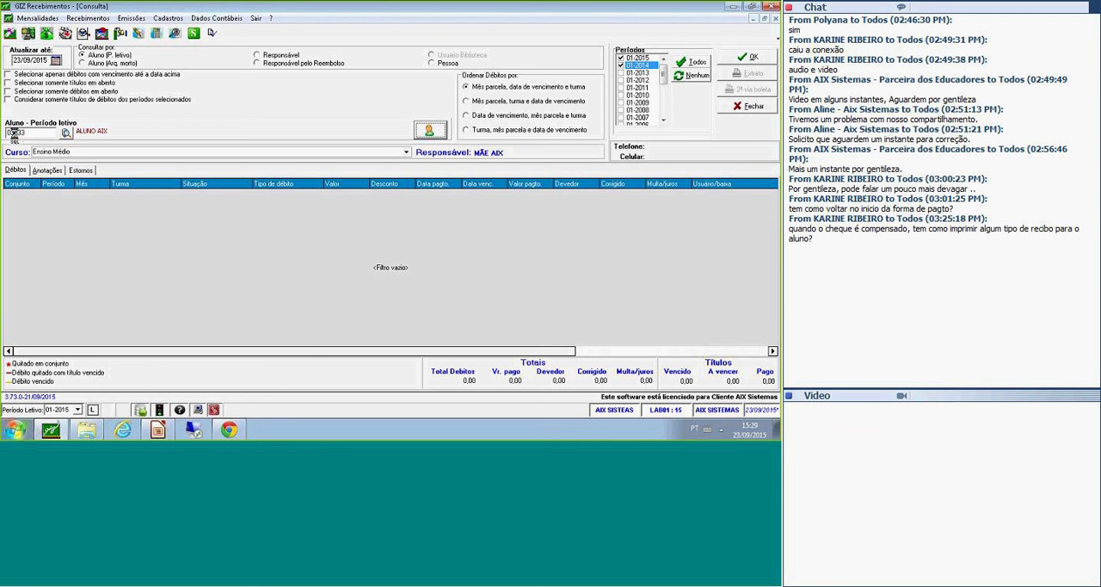
click(749, 57)
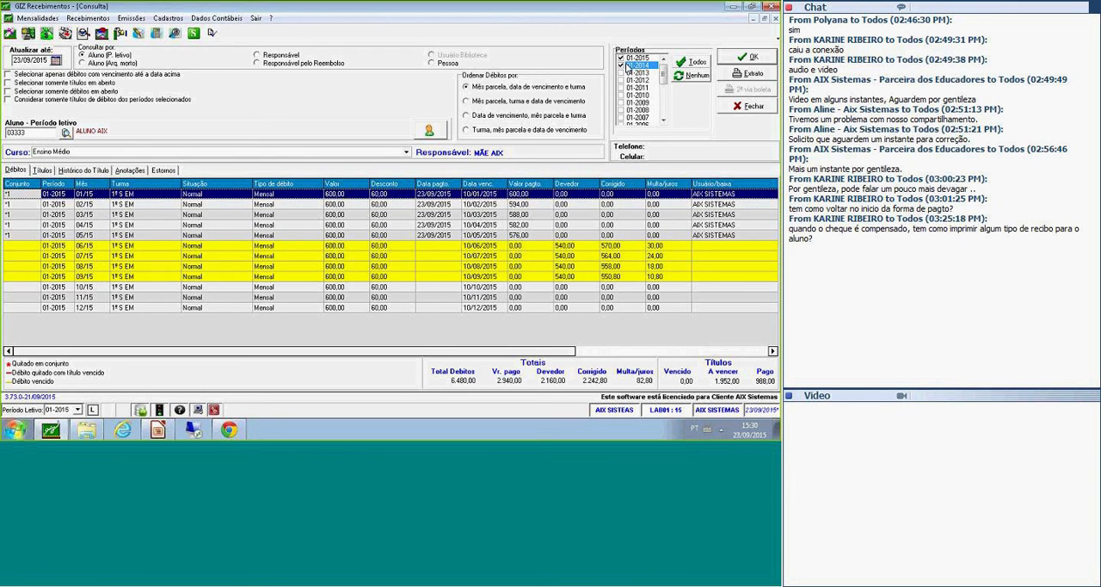
click(738, 108)
Try out the selection of school periods in the Baixa Múltipla form, and close the form without choosing a student.
click(75, 18)
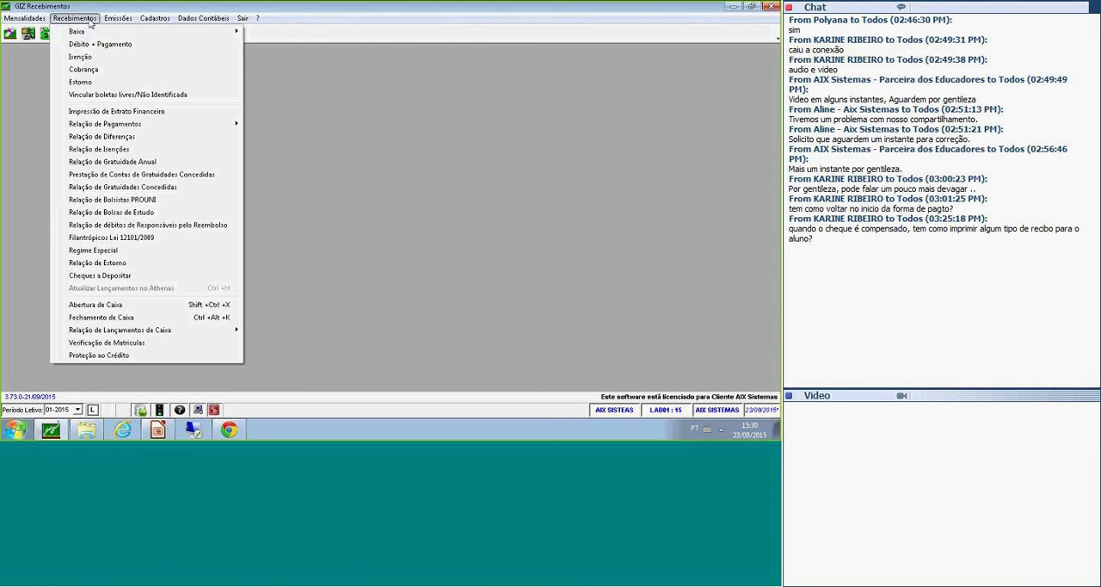
mouse_move(95, 32)
click(271, 32)
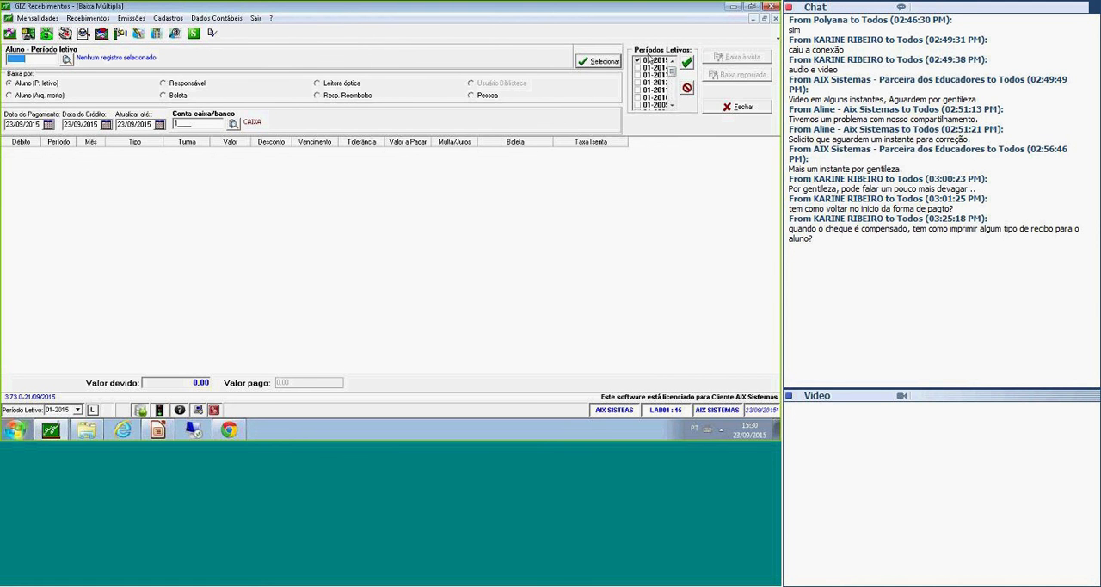
click(652, 68)
click(638, 69)
click(638, 76)
click(640, 83)
click(639, 76)
click(638, 68)
click(641, 62)
click(765, 113)
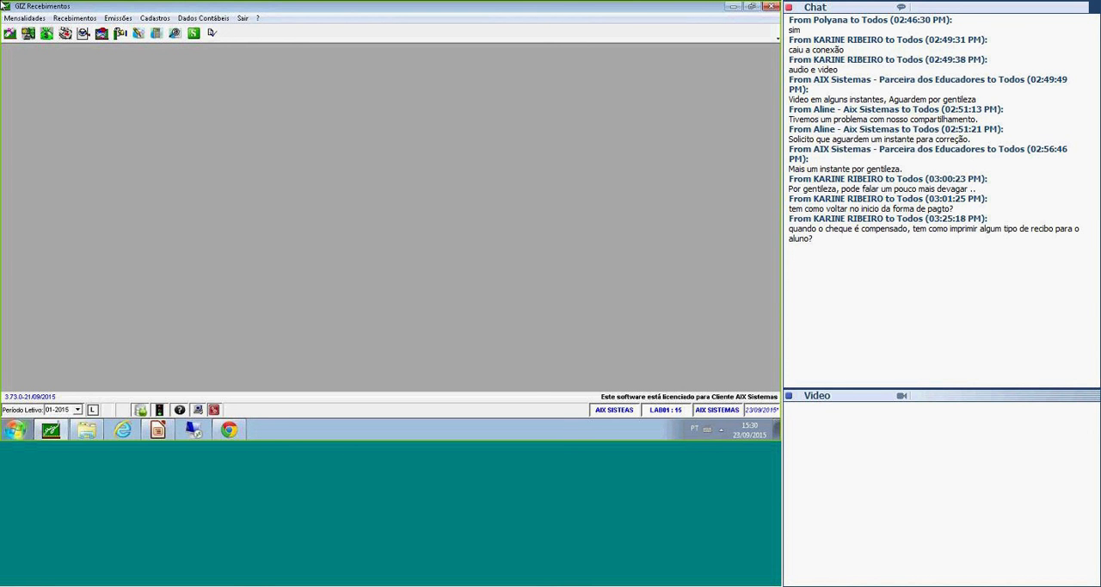
List the student's open debts in Baixa Múltipla, select the 06/15 and 07/15 mensalidades, and start a negotiated settlement.
click(97, 19)
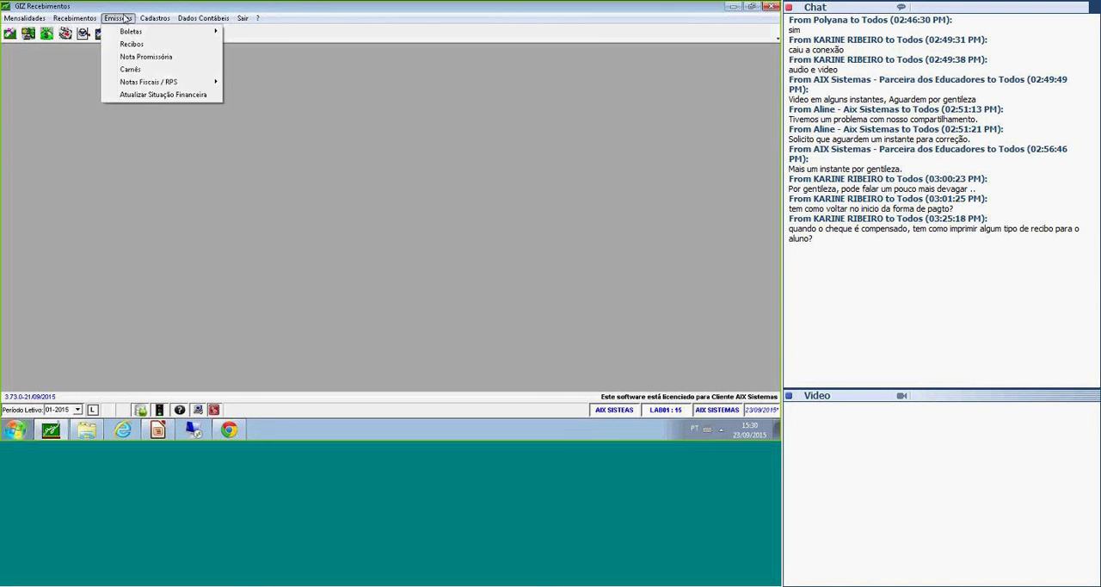
mouse_move(103, 31)
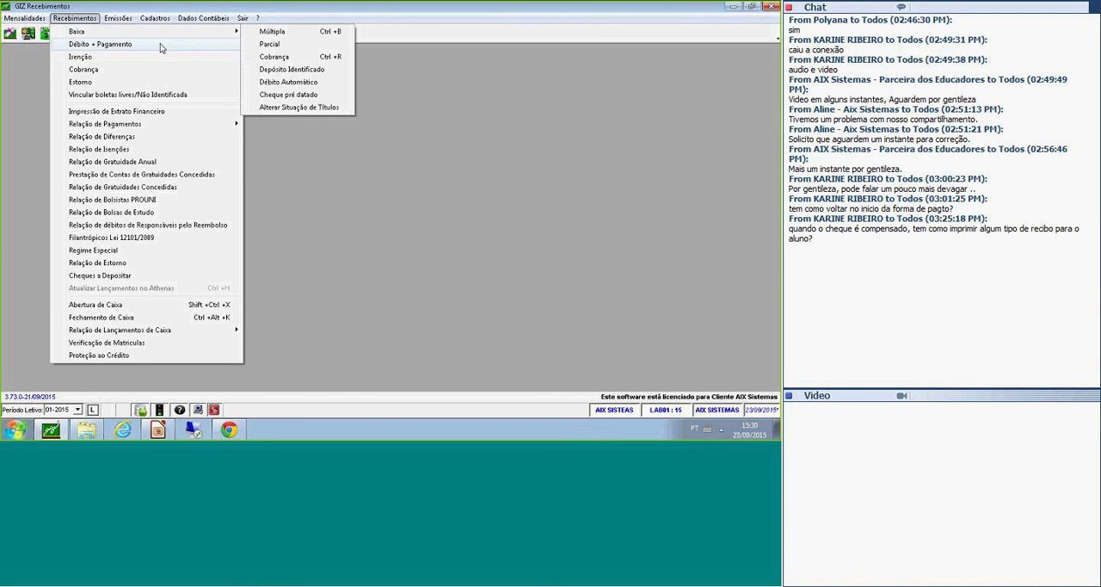
click(273, 32)
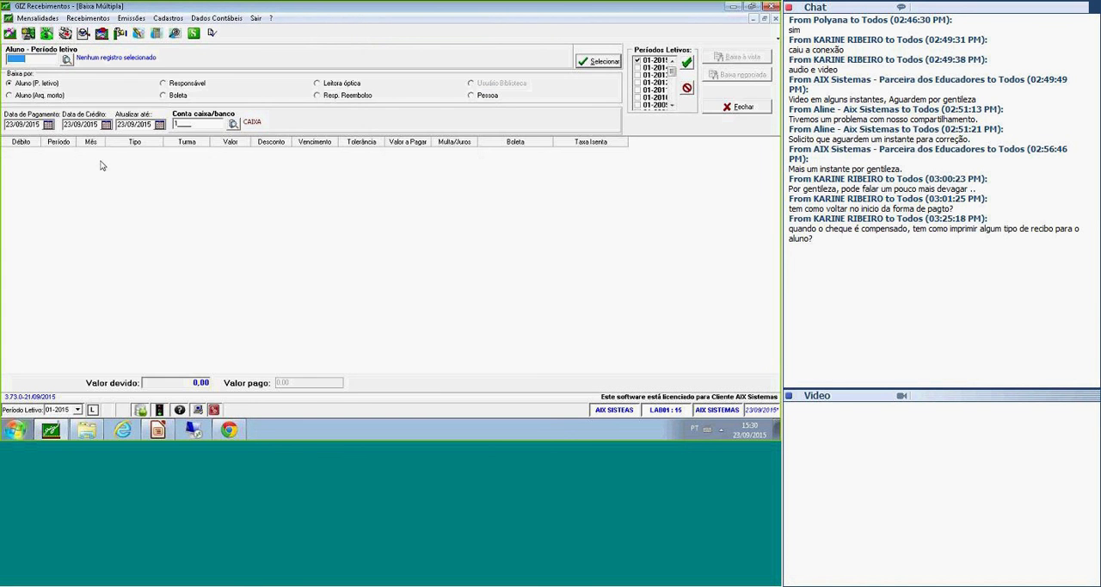
text(03333)
key(Tab)
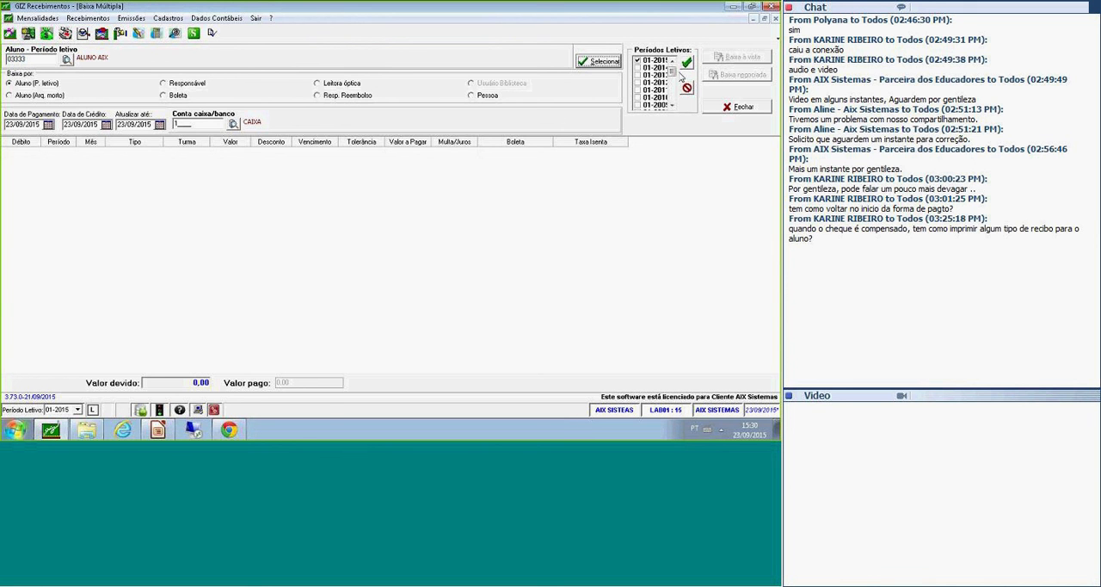
click(600, 62)
click(21, 153)
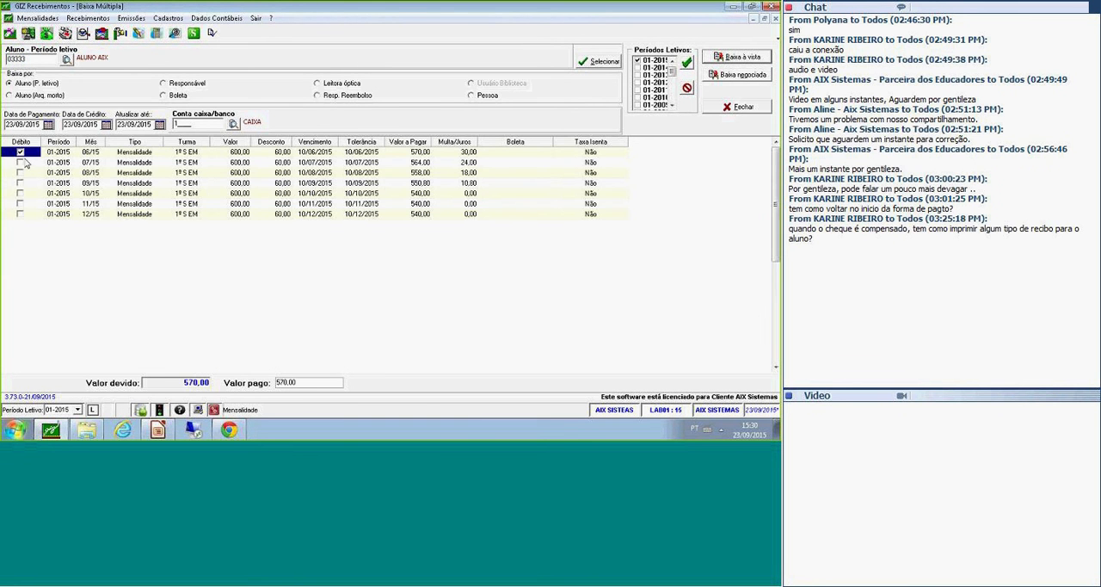
click(20, 162)
click(742, 75)
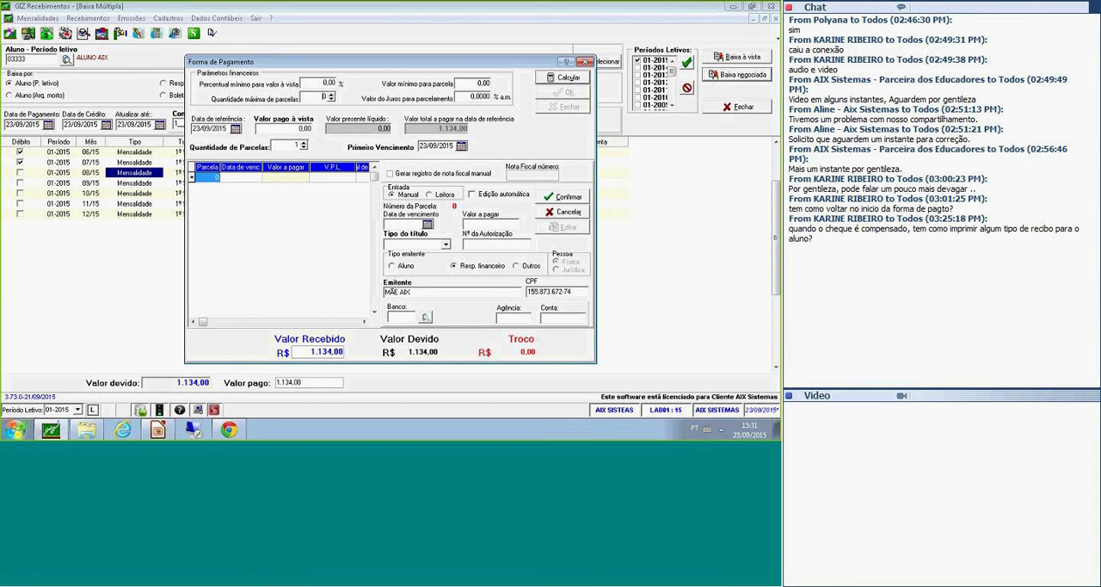
Set the maximum number of instalments to 2 and calculate the payment plan.
drag(316, 97, 360, 96)
text(2)
key(Tab)
click(556, 79)
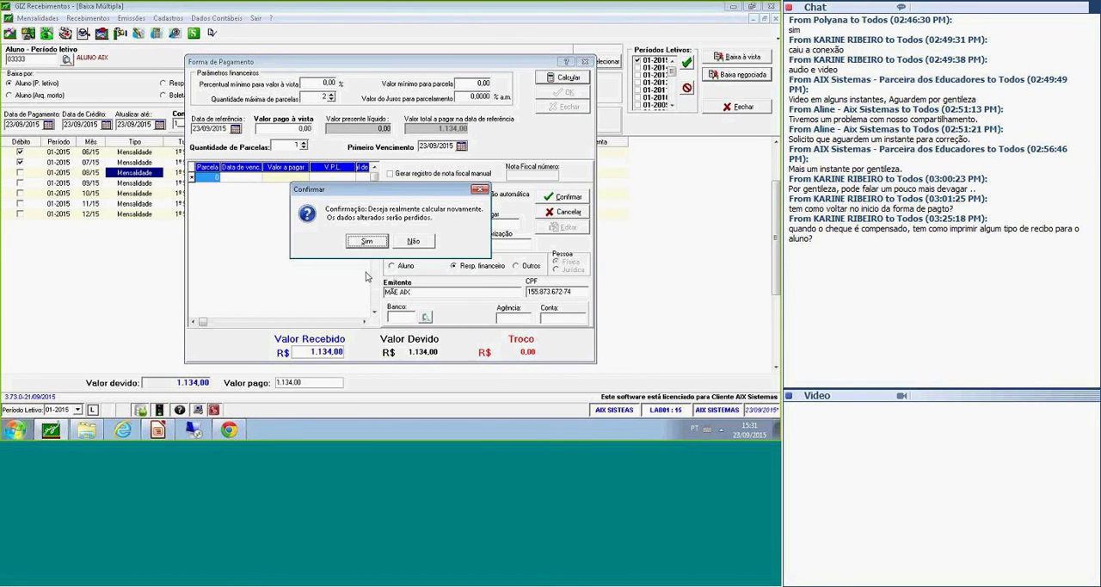
key(Return)
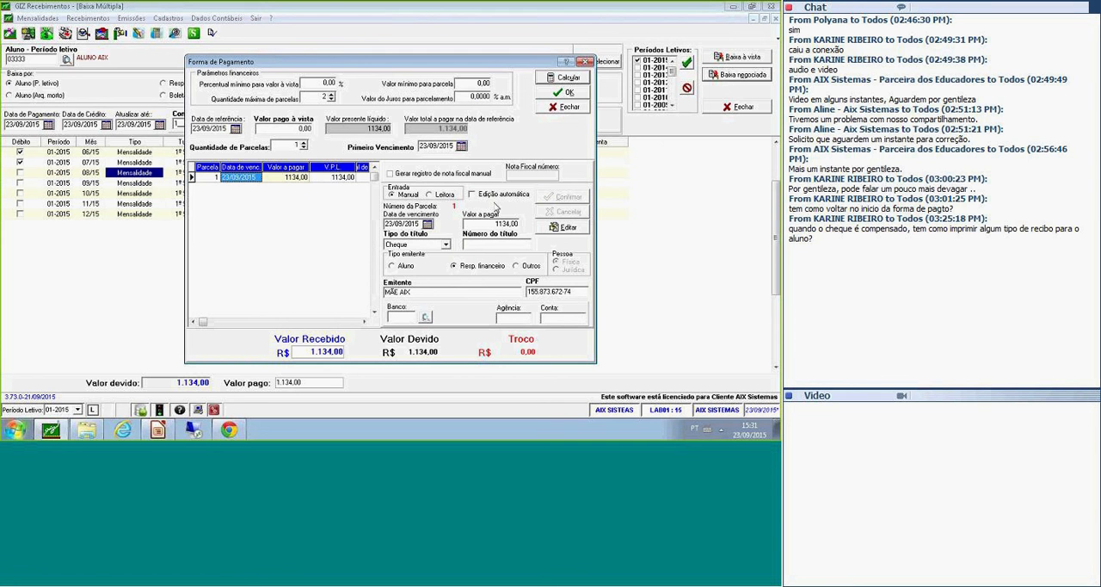
Edit the instalment to try Cartao de Credito as its title type, and abandon the settlement by closing the payment and Baixa Múltipla forms.
click(564, 227)
click(445, 244)
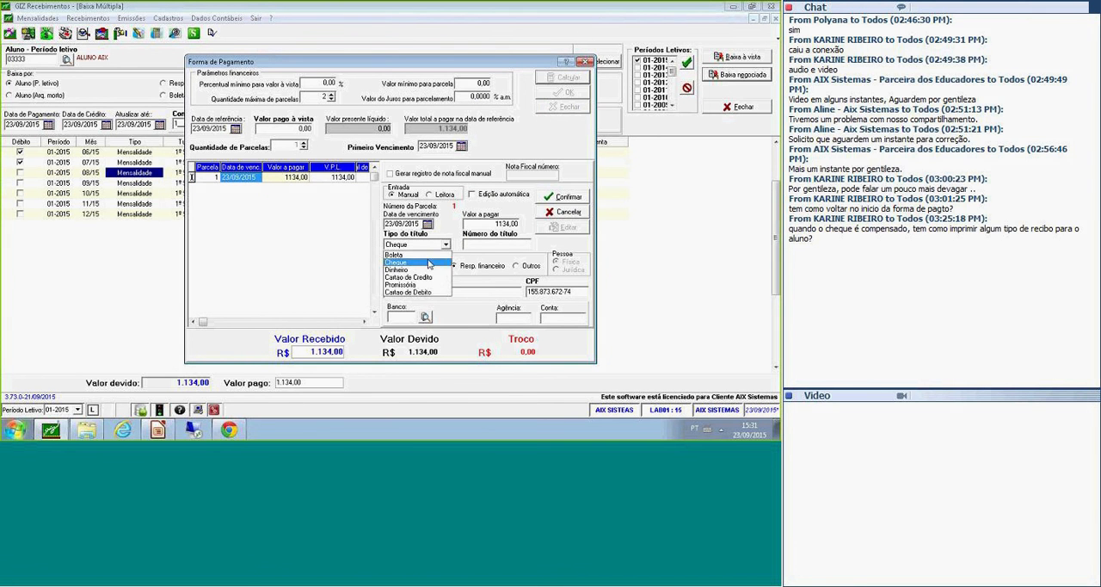
click(425, 277)
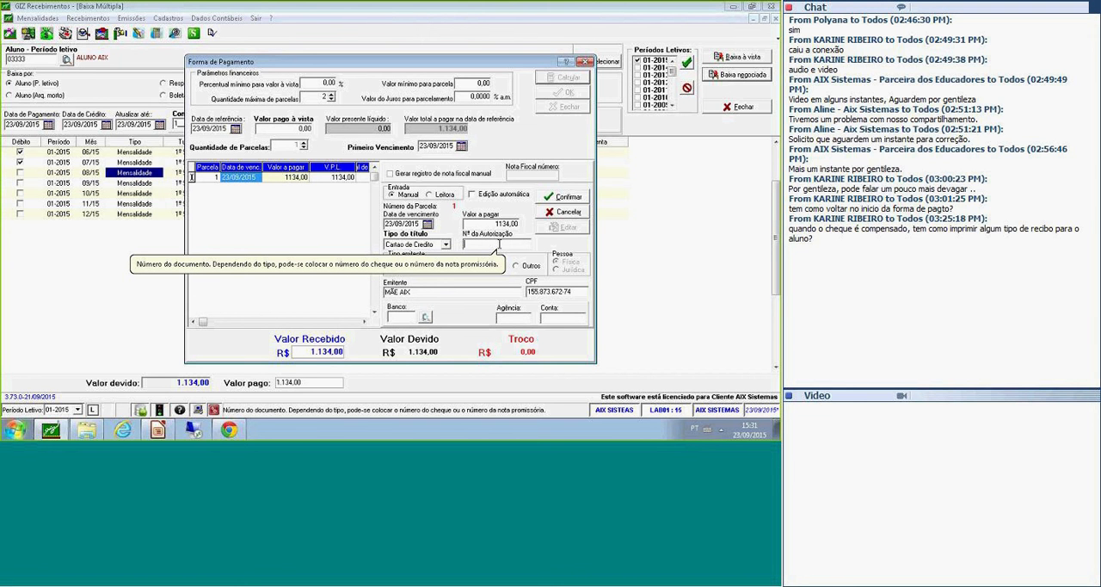
click(422, 245)
click(433, 252)
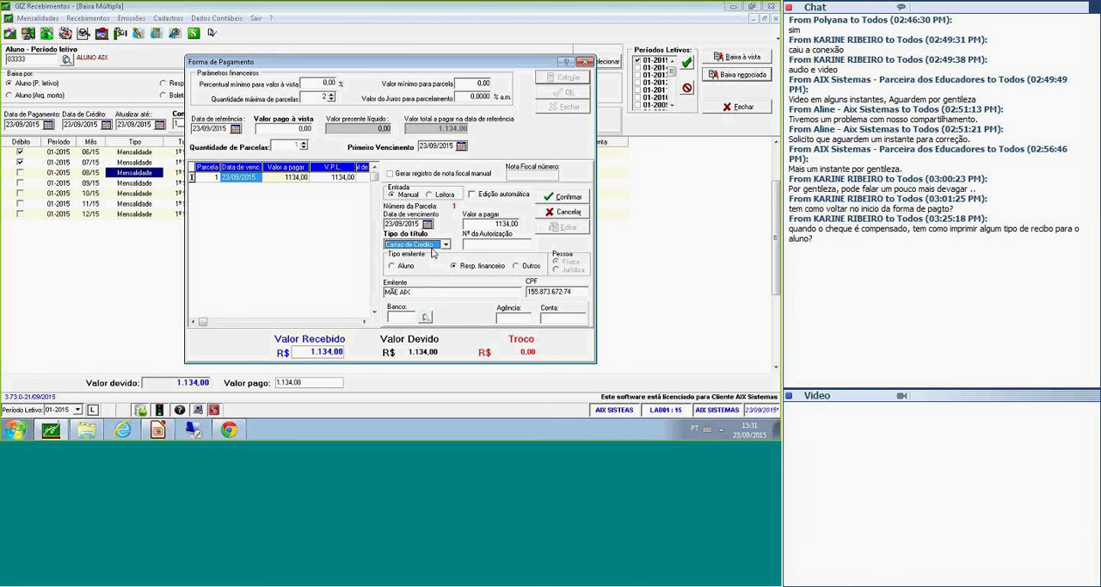
click(502, 246)
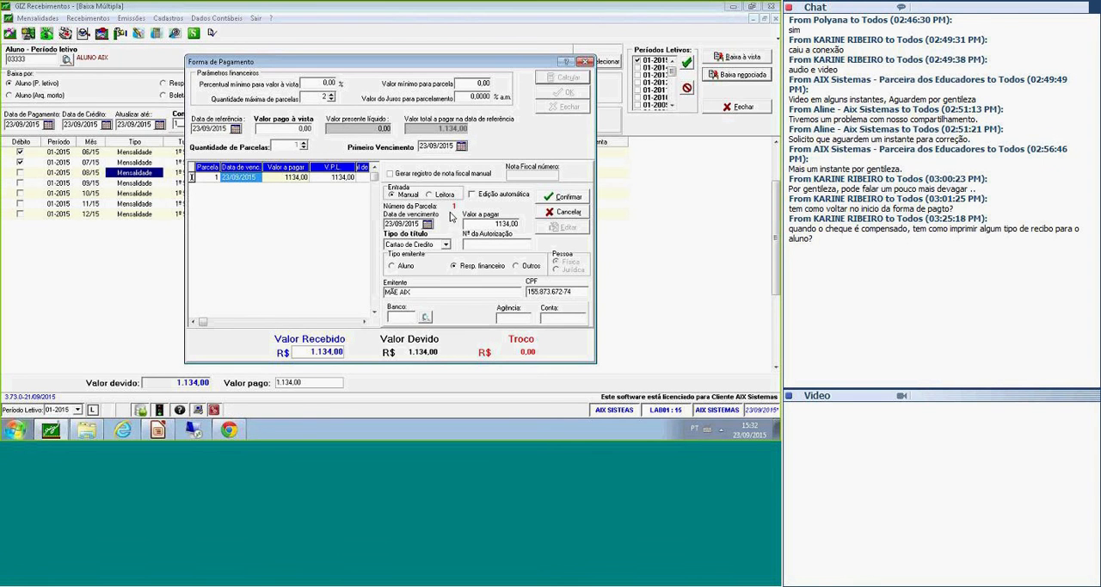
click(586, 62)
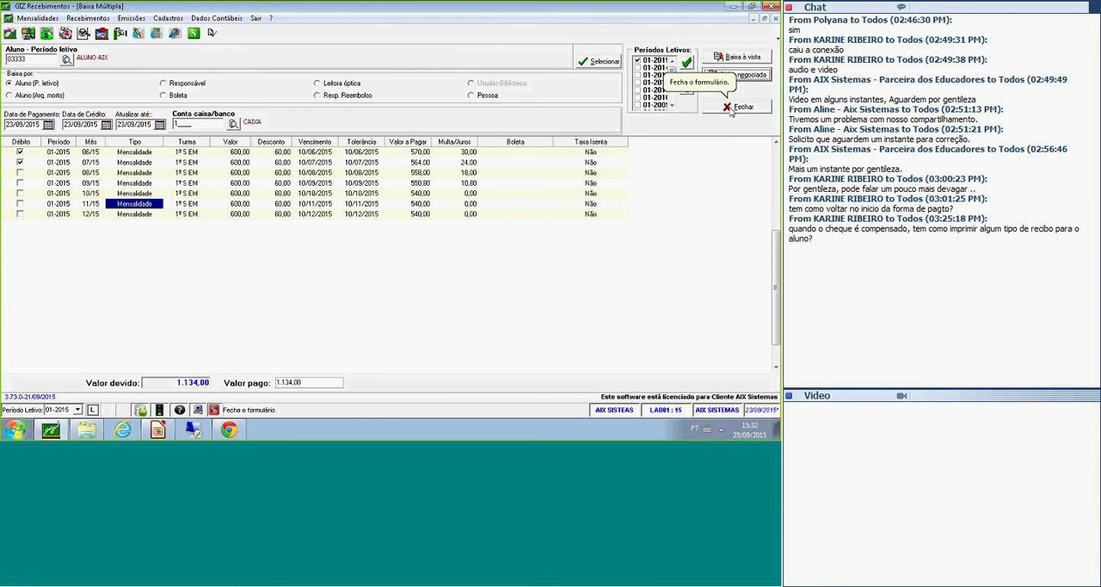
click(731, 110)
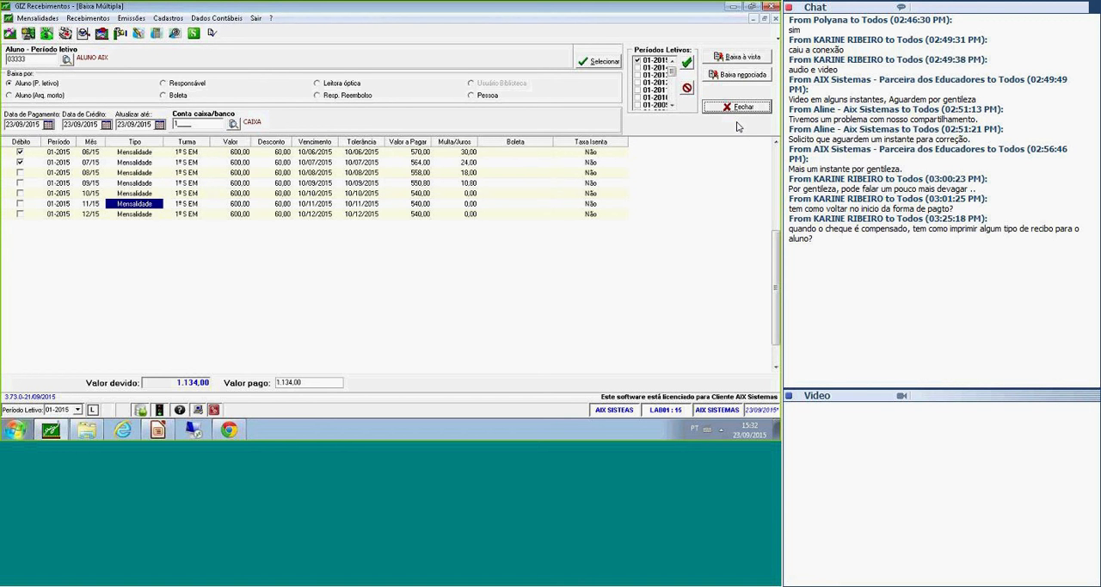
click(737, 107)
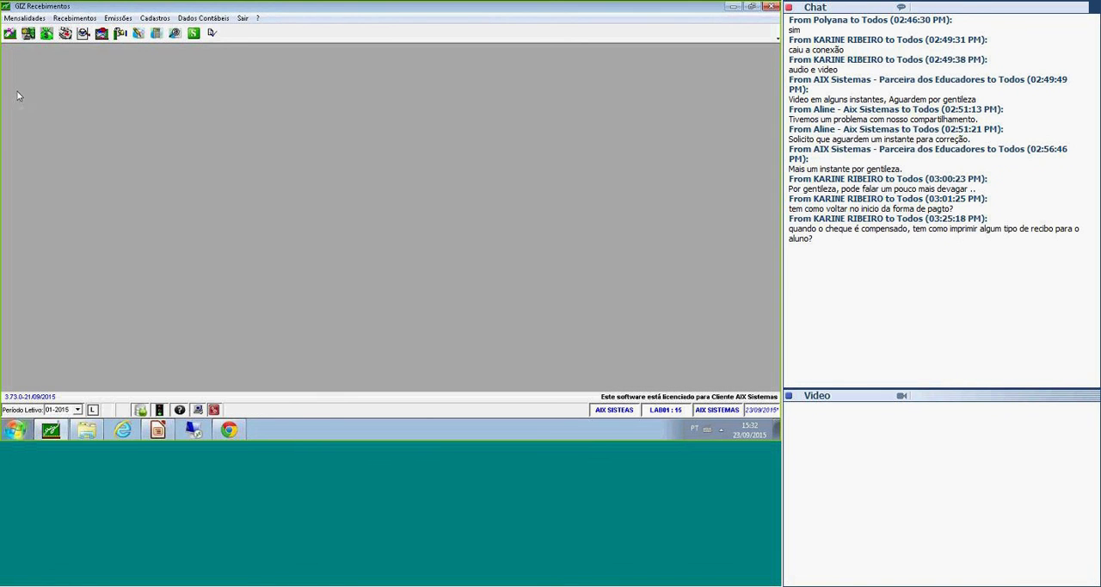
Open Alterar Situação de Títulos, select Boleta instead of Cheque as the title type, and close the form without running it.
click(75, 18)
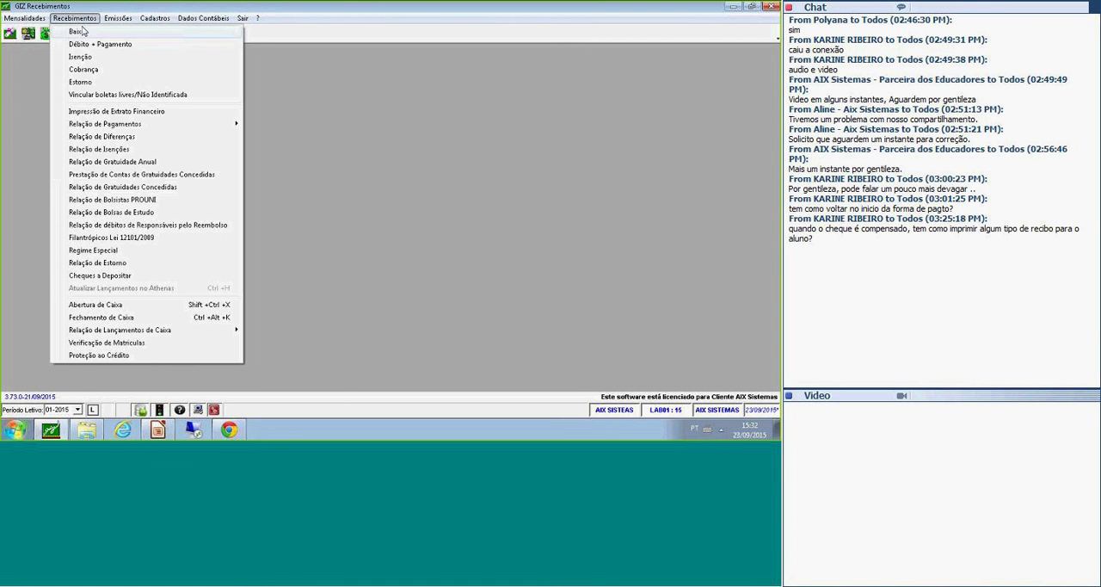
mouse_move(75, 31)
click(298, 107)
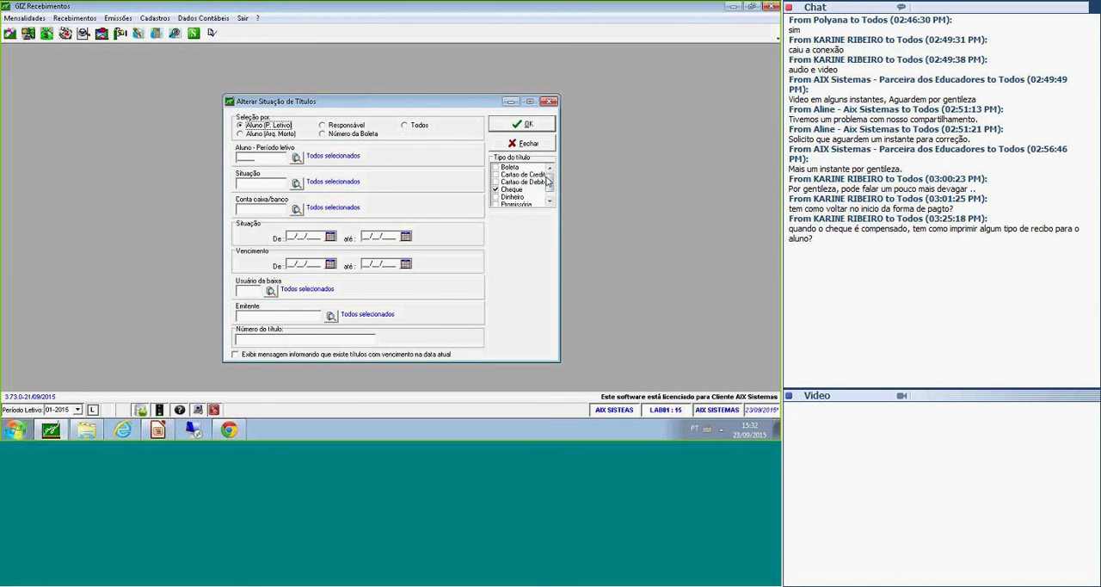
click(500, 190)
click(497, 167)
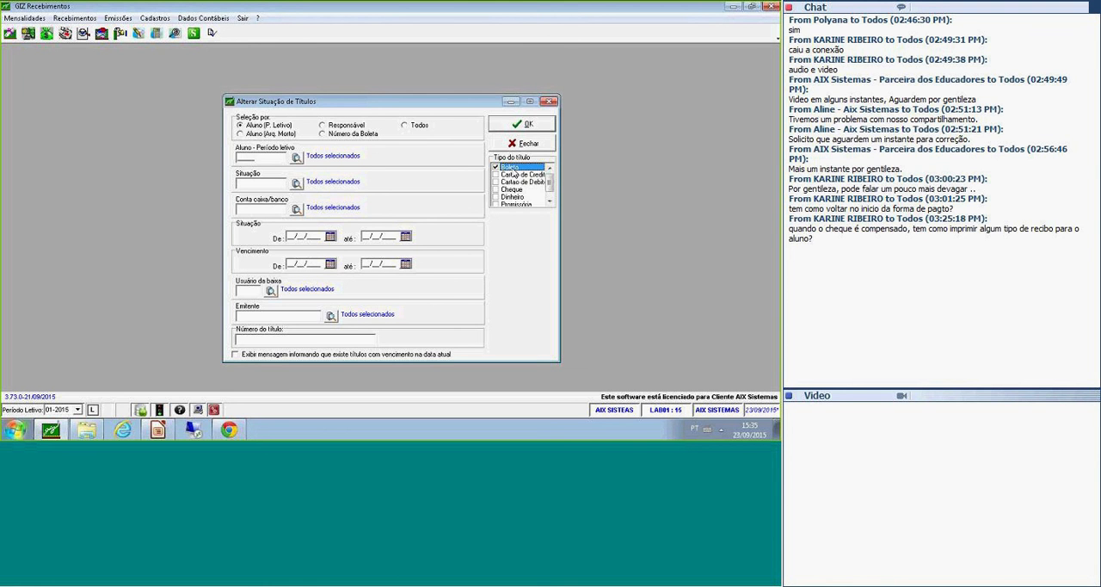
click(527, 143)
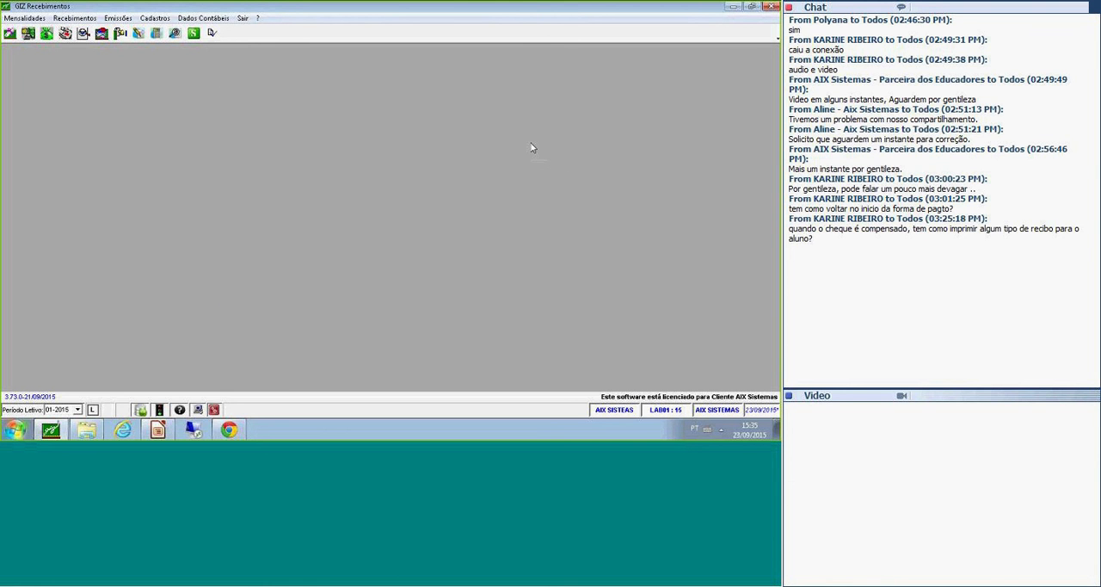
Open the Cobrança return file import form, examine its import and report options, and close it without importing.
click(118, 17)
click(159, 5)
click(118, 18)
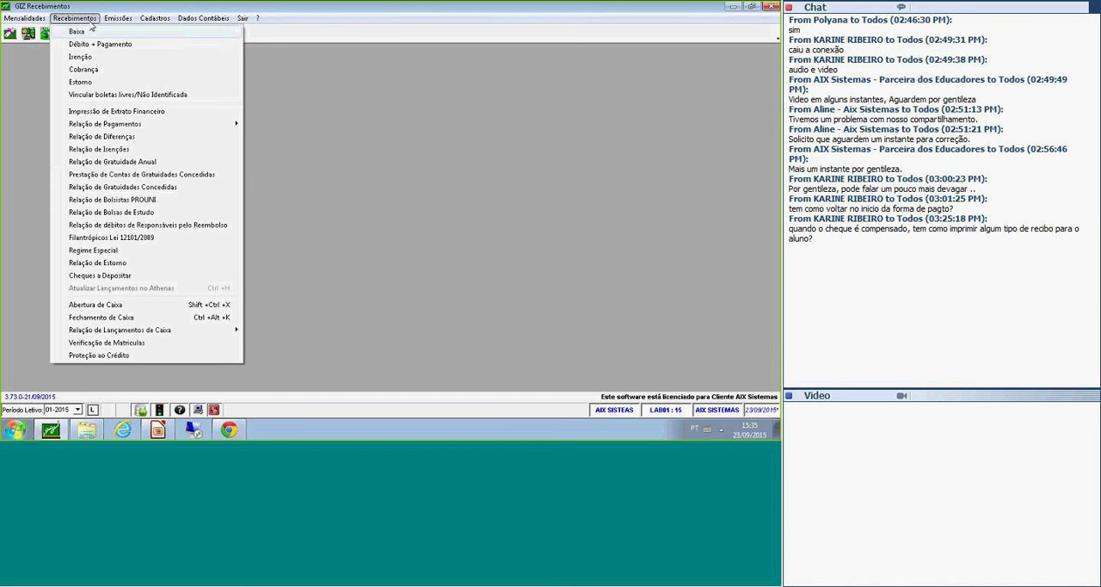
mouse_move(215, 31)
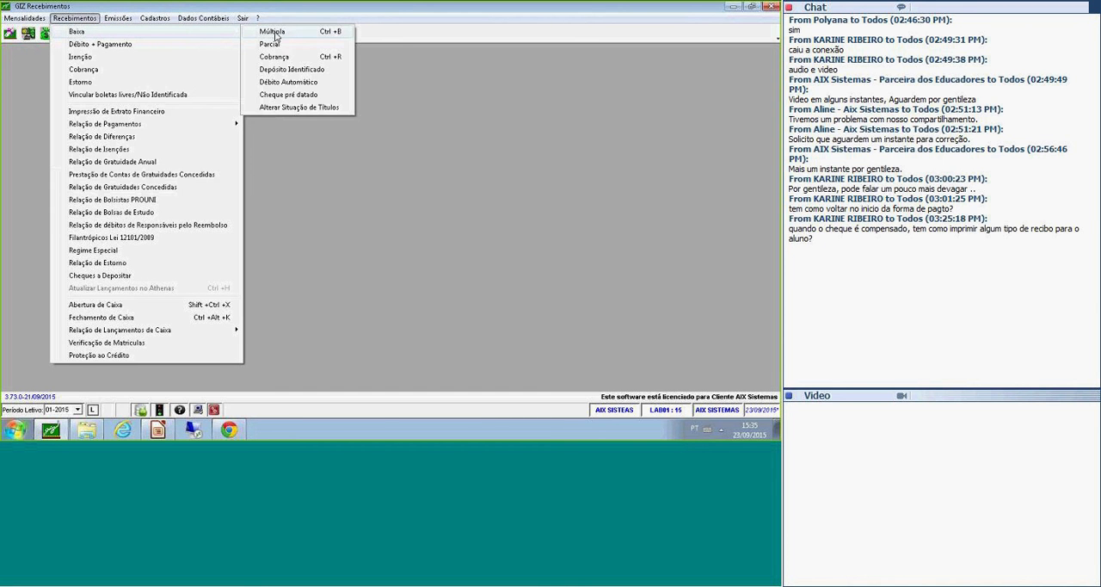
click(315, 58)
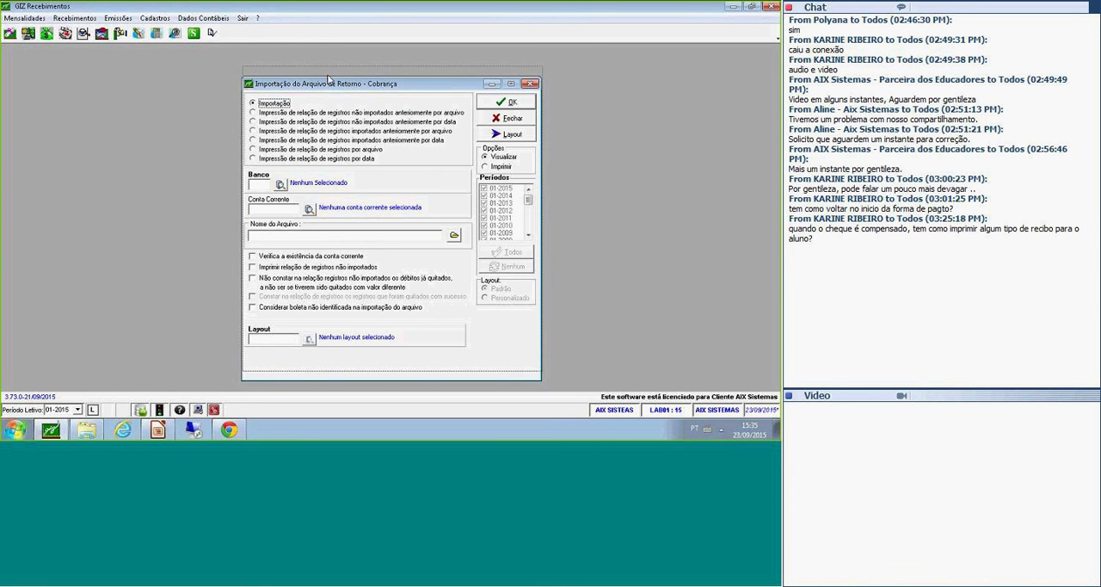
drag(327, 88, 330, 78)
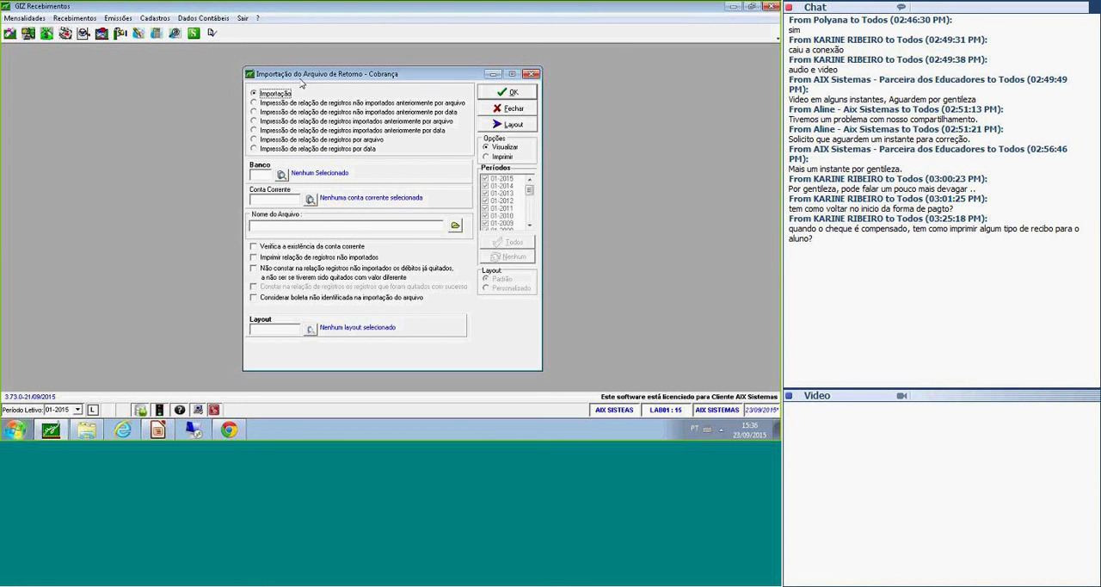
click(308, 17)
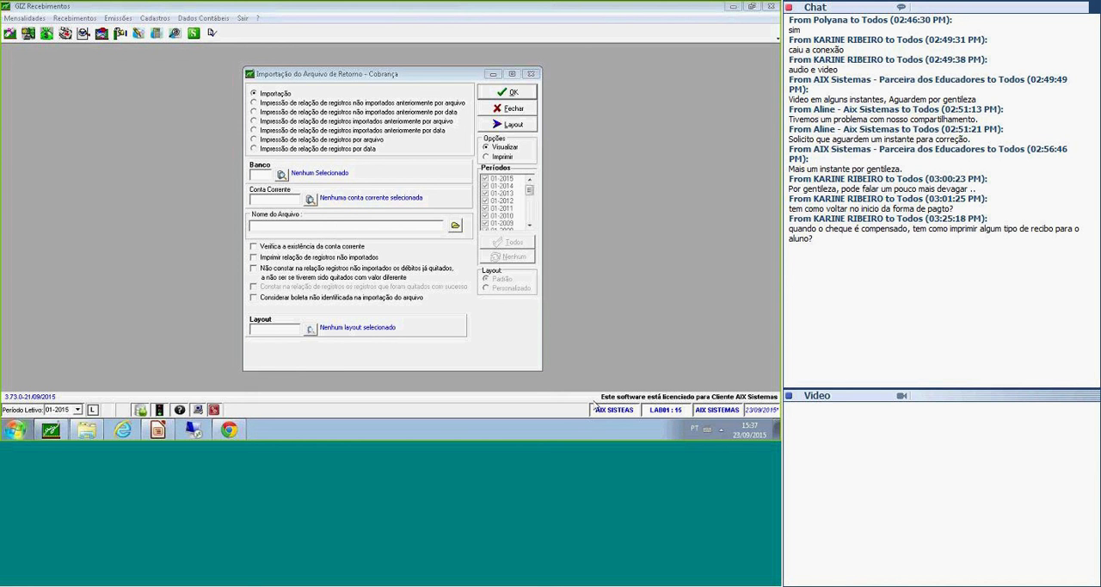
click(425, 87)
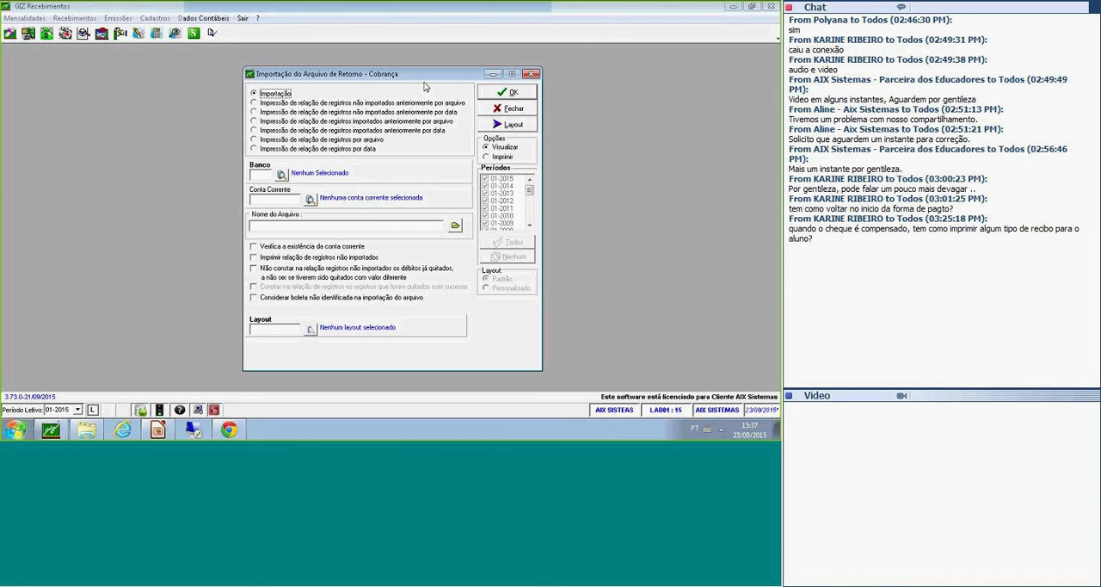
click(342, 47)
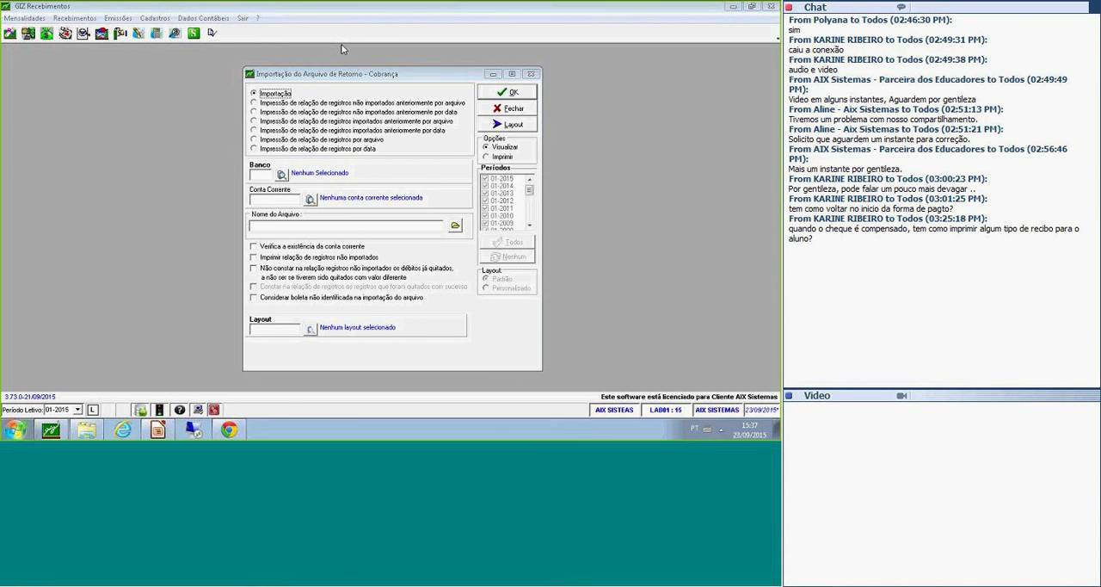
click(421, 80)
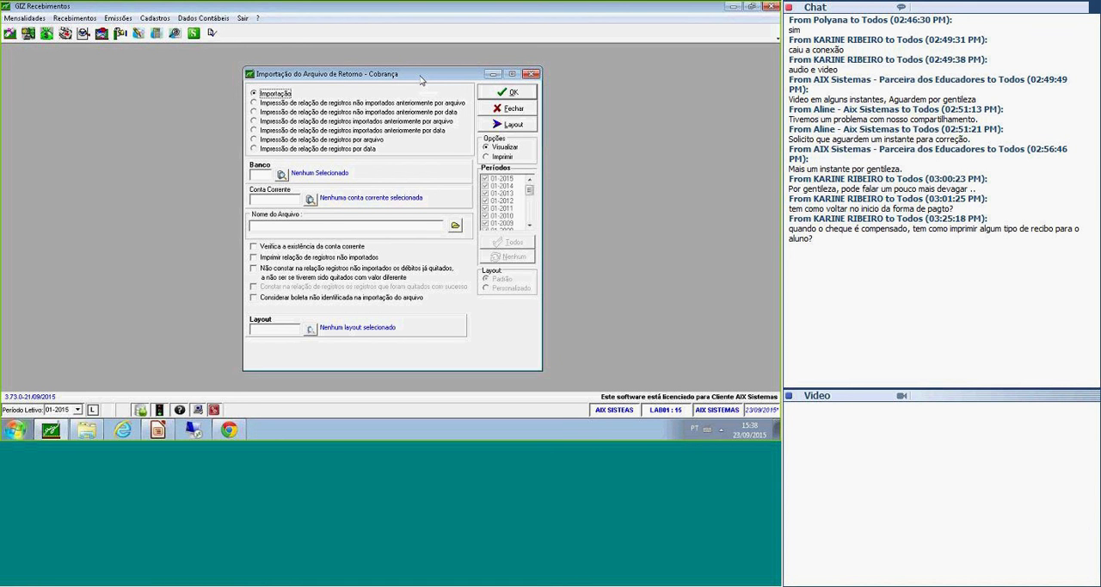
click(508, 108)
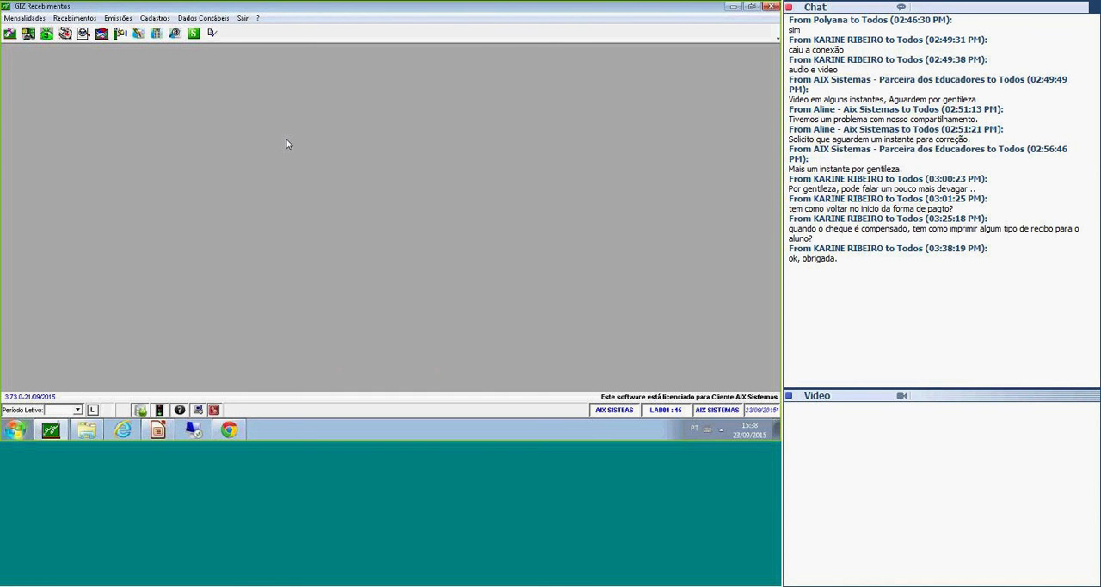